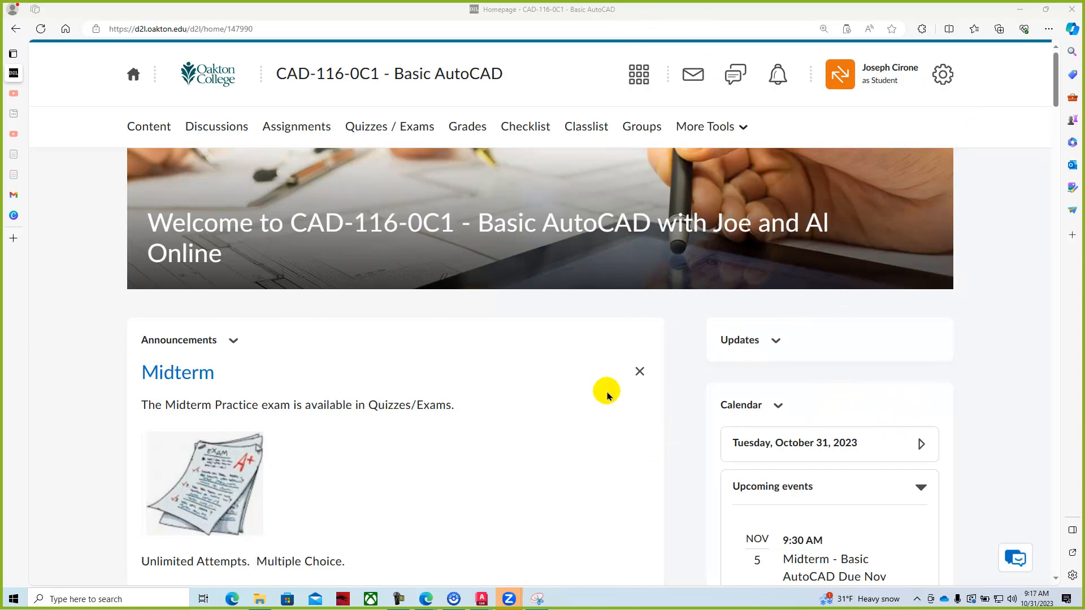
Step: Read the Midterm announcement on the course homepage, visit its linked Honorlock proctoring site, and return to the homepage
scroll(600, 421, "down", 3)
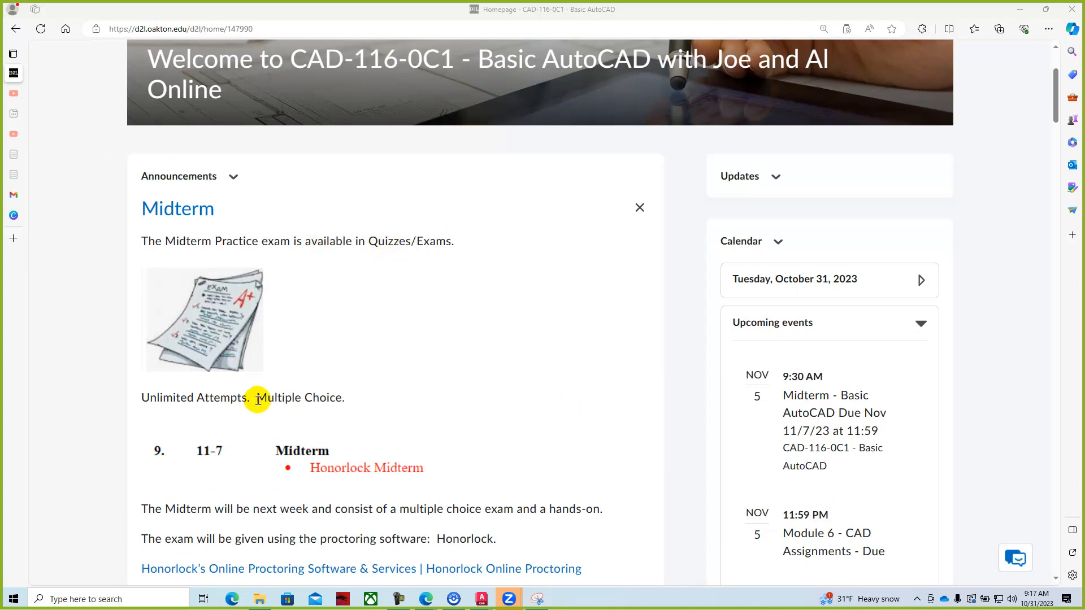
scroll(292, 400, "down", 3)
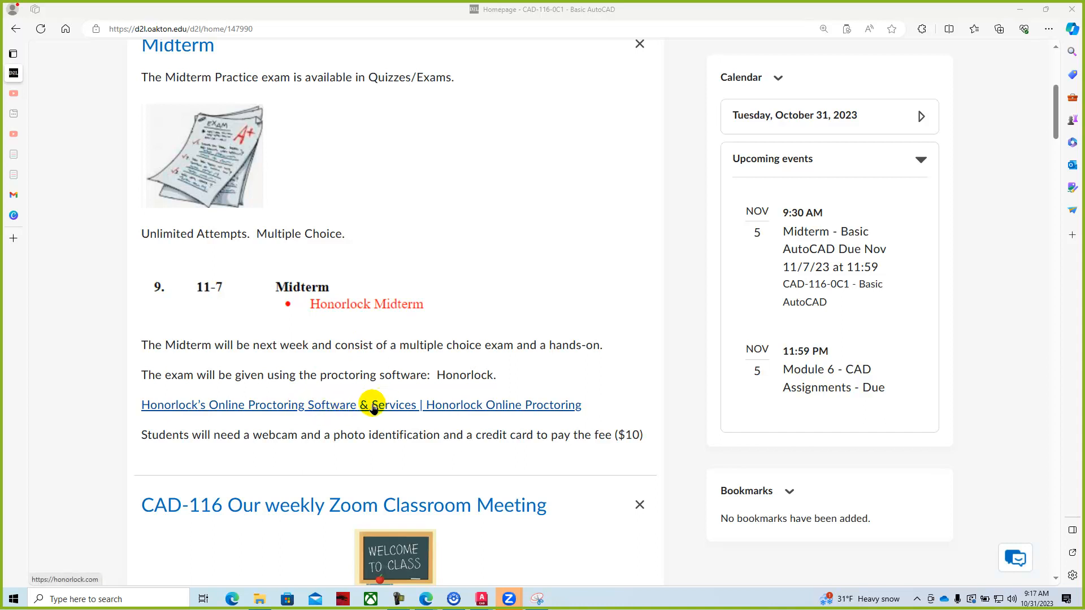
left_click(394, 409)
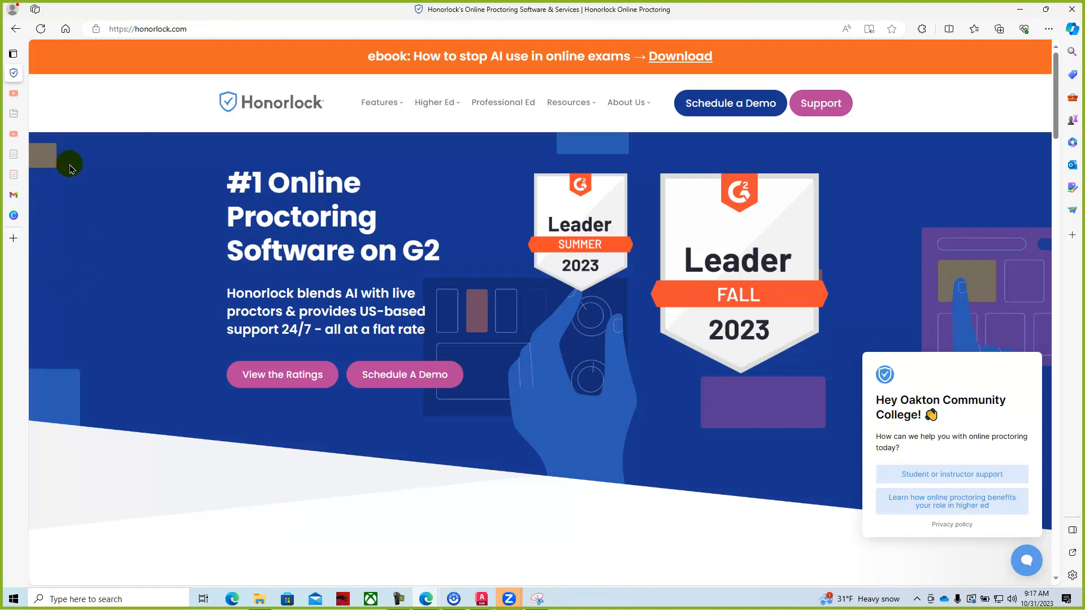
left_click(13, 29)
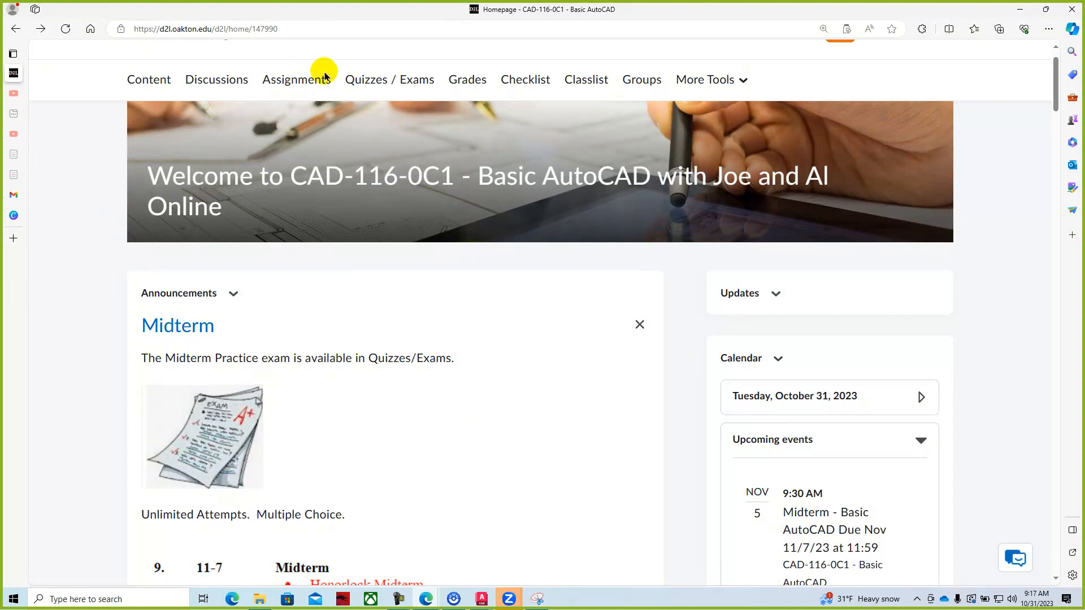
Step: Open the course's quiz list and look over the module tests and the Practice Midterm entry
left_click(390, 85)
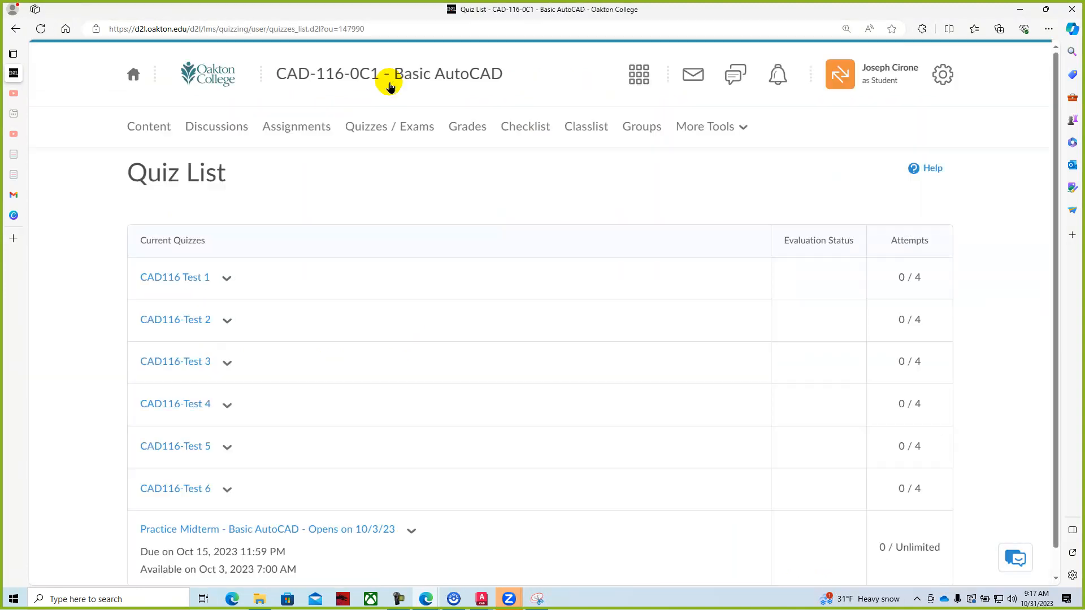
scroll(307, 282, "down", 1)
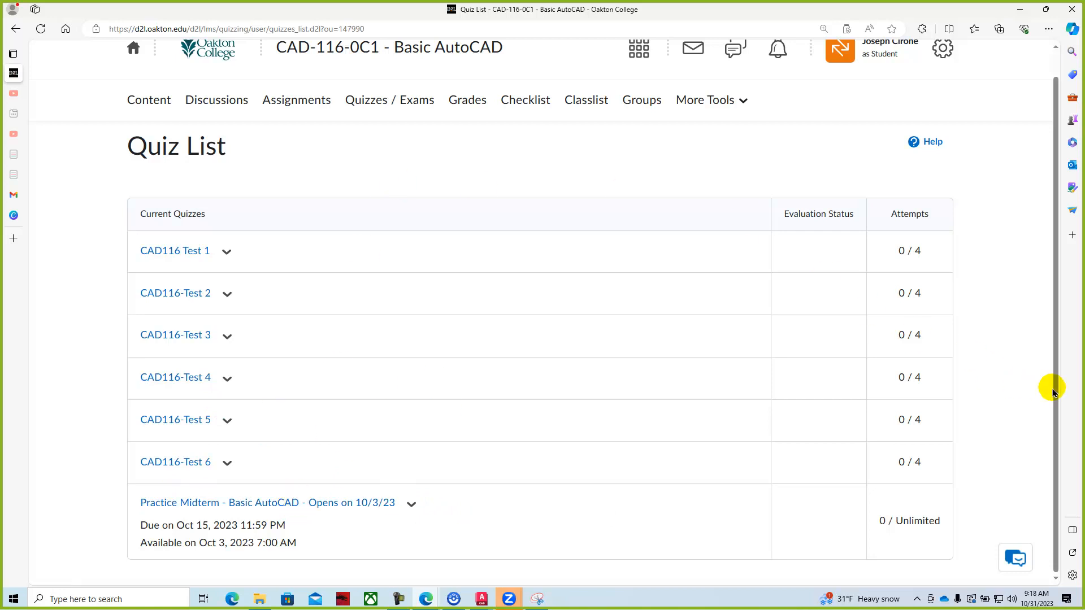
scroll(1052, 396, "up", 1)
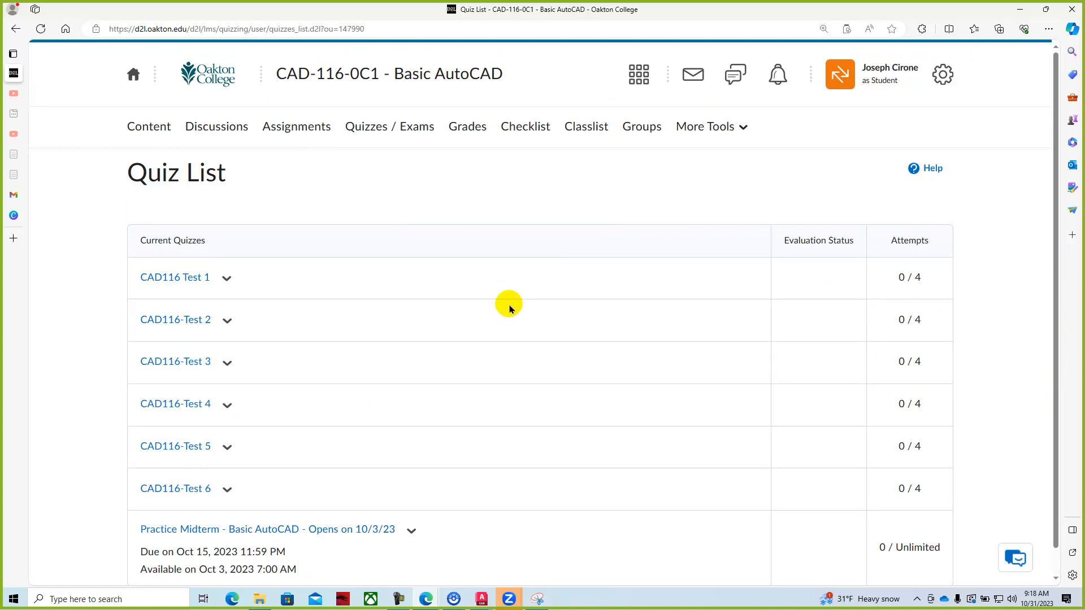
Step: Return to the course homepage and review the exam format and proctoring requirements in the Midterm announcement
left_click(401, 73)
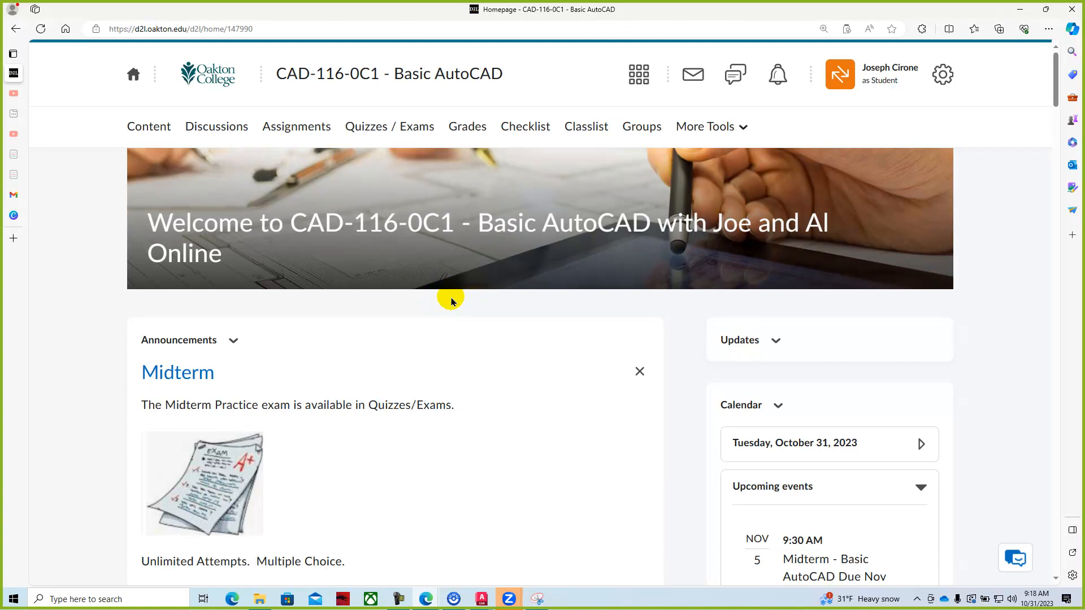
scroll(451, 302, "down", 5)
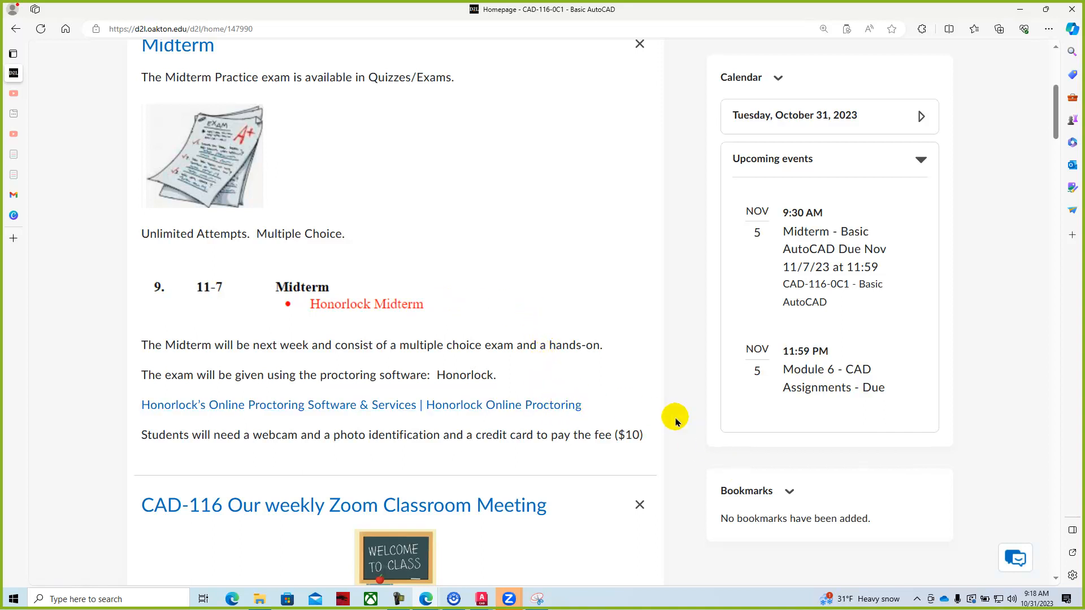
scroll(673, 417, "up", 4)
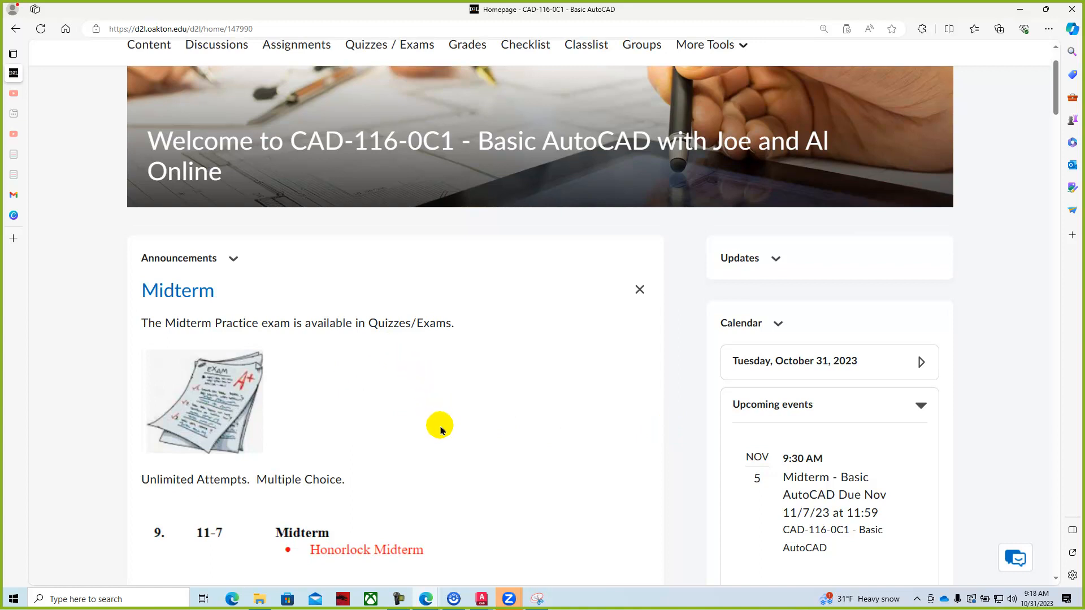
scroll(561, 432, "down", 3)
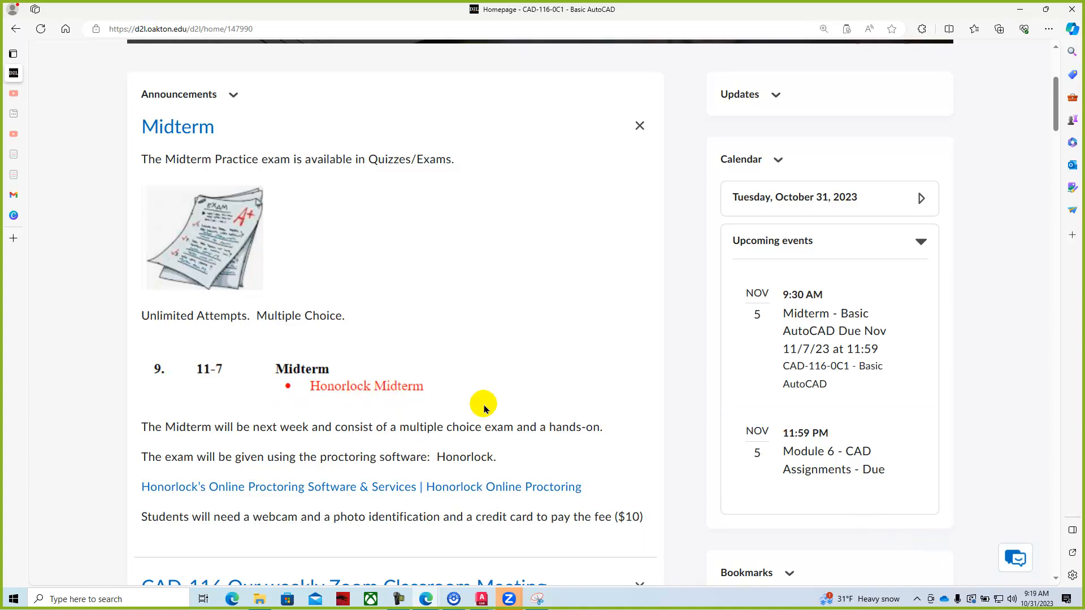
Step: Find the Module 7 Dimensioning announcement and review its lecture videos, assignment outline and Chapter 28 and 29 objectives
scroll(484, 406, "down", 3)
scroll(484, 406, "down", 15)
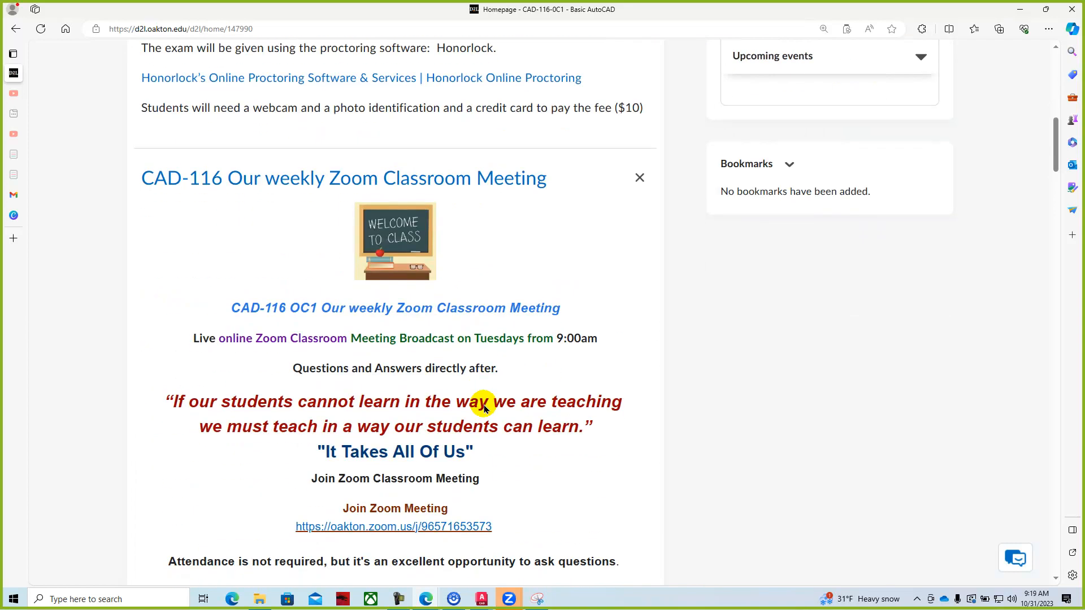
scroll(484, 406, "down", 9)
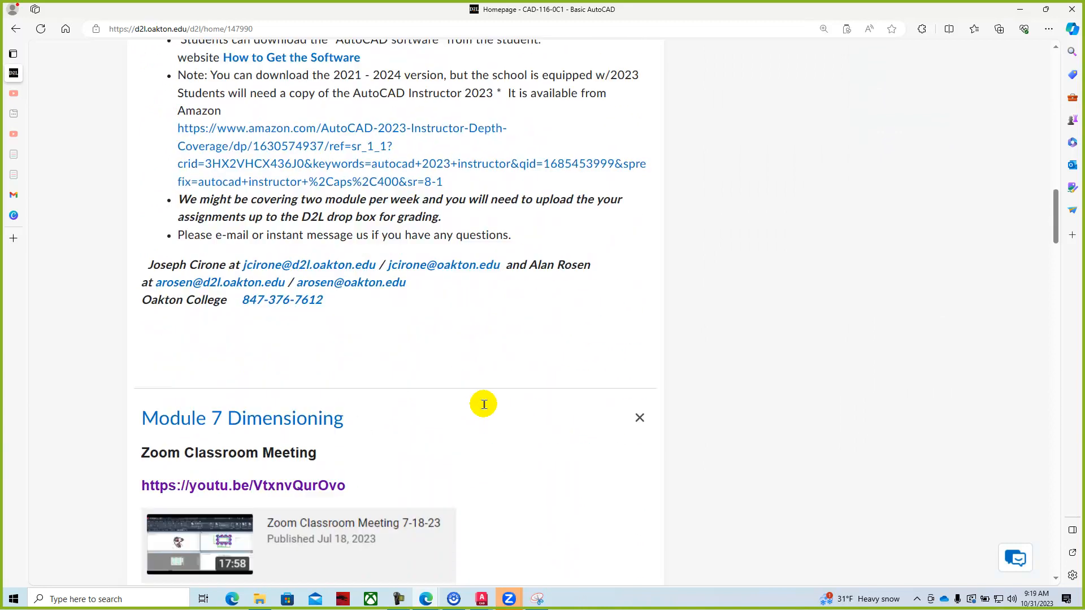
scroll(487, 409, "down", 1)
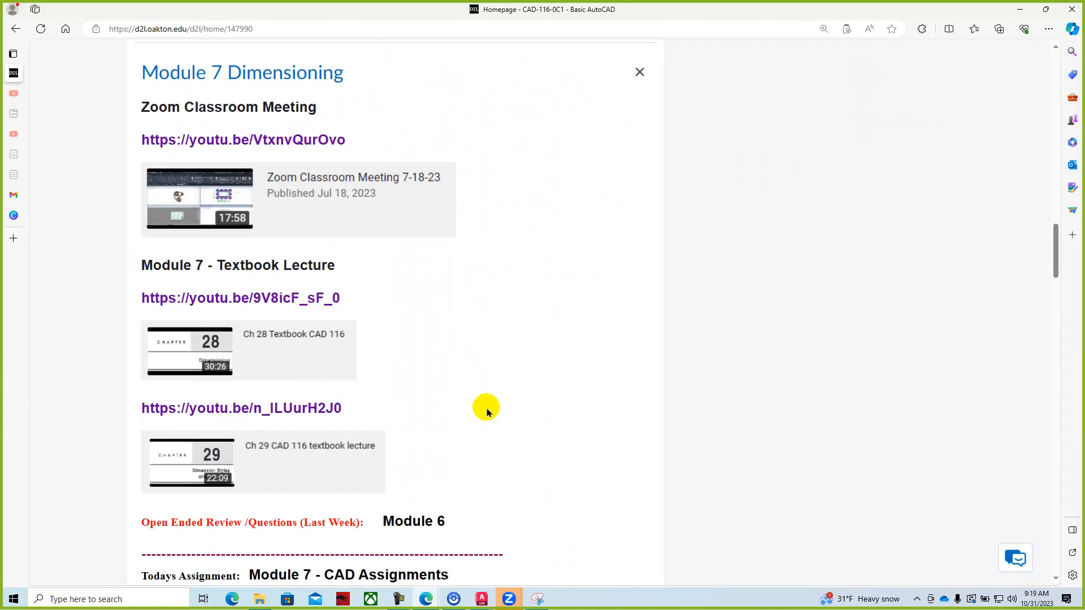
scroll(487, 412, "down", 7)
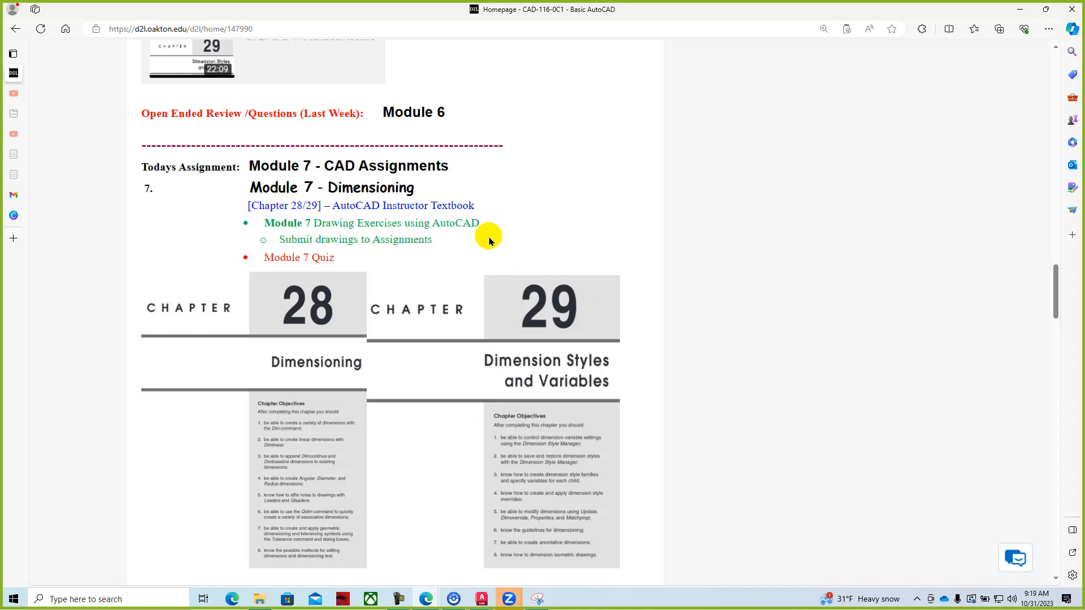
scroll(492, 243, "down", 3)
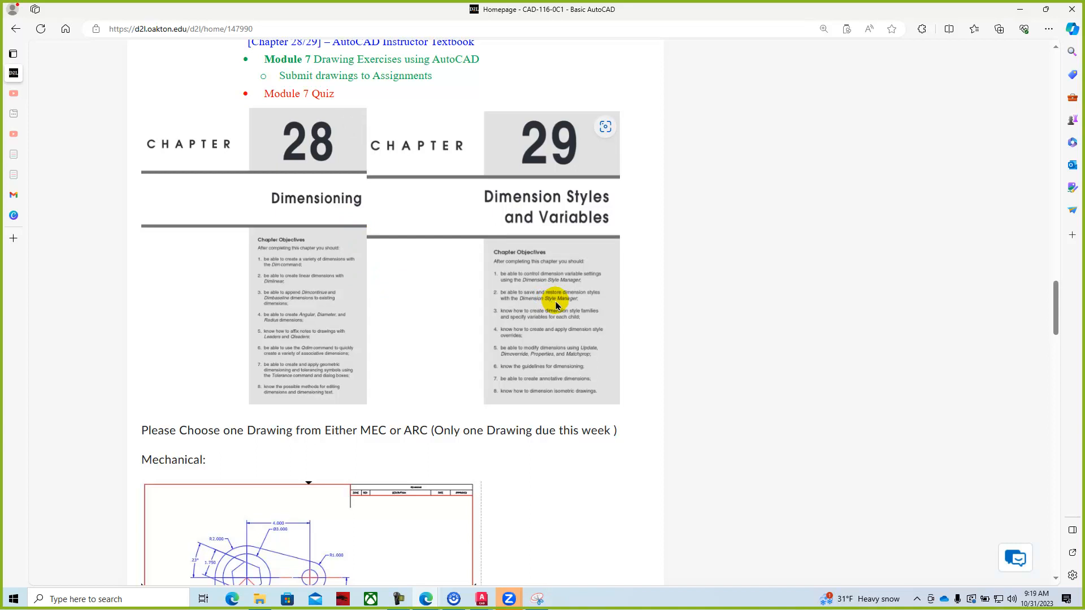
Step: Examine the Module 7 mechanical and architectural drawing choices, tutorial videos and attached files
scroll(354, 381, "down", 4)
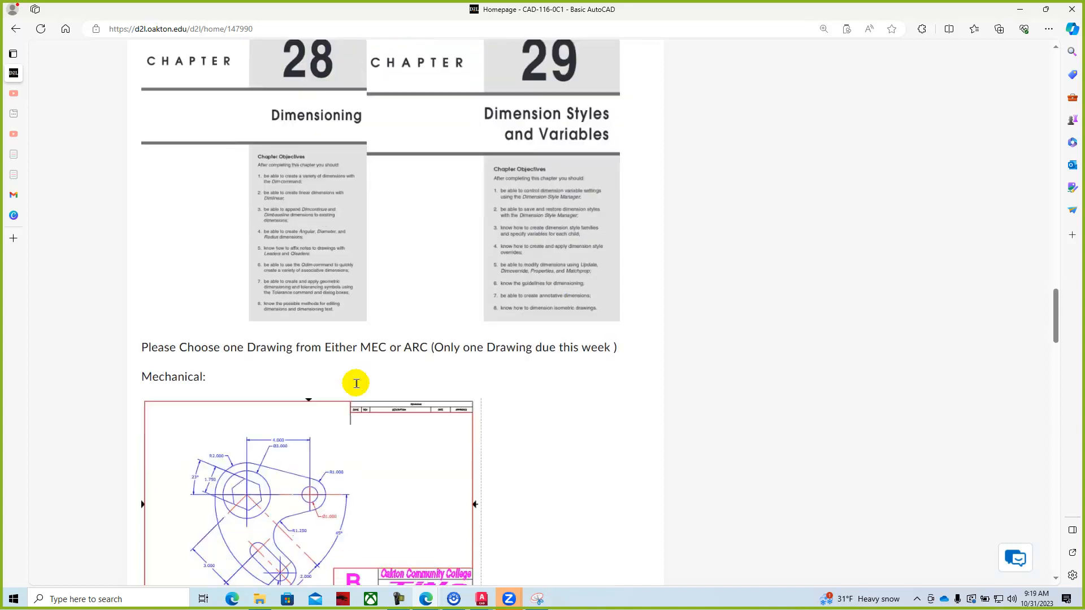
scroll(328, 345, "down", 5)
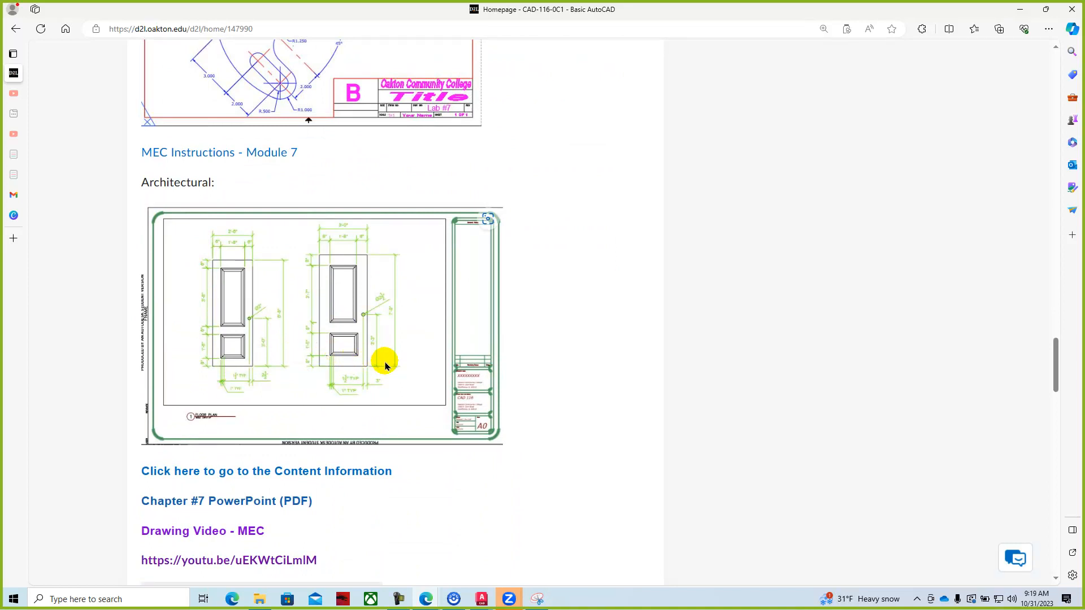
scroll(384, 362, "down", 3)
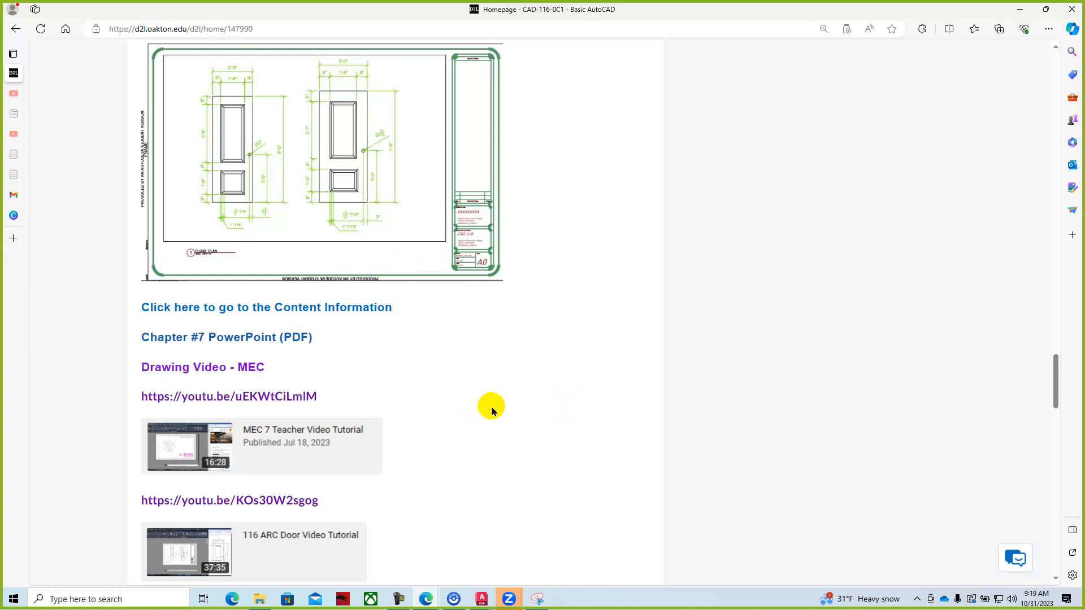
scroll(492, 411, "up", 4)
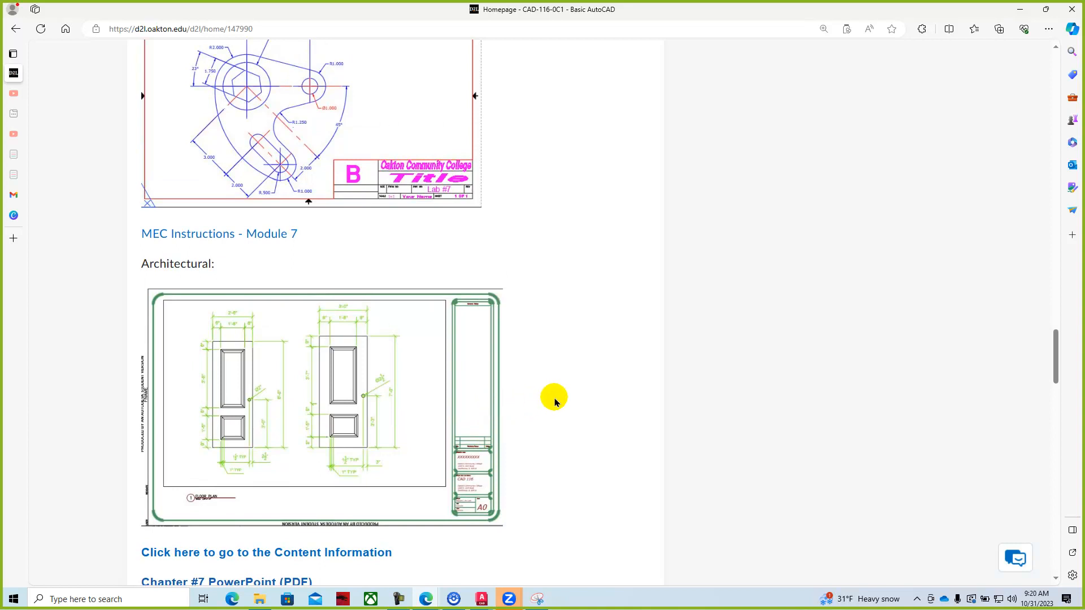
scroll(568, 390, "up", 1)
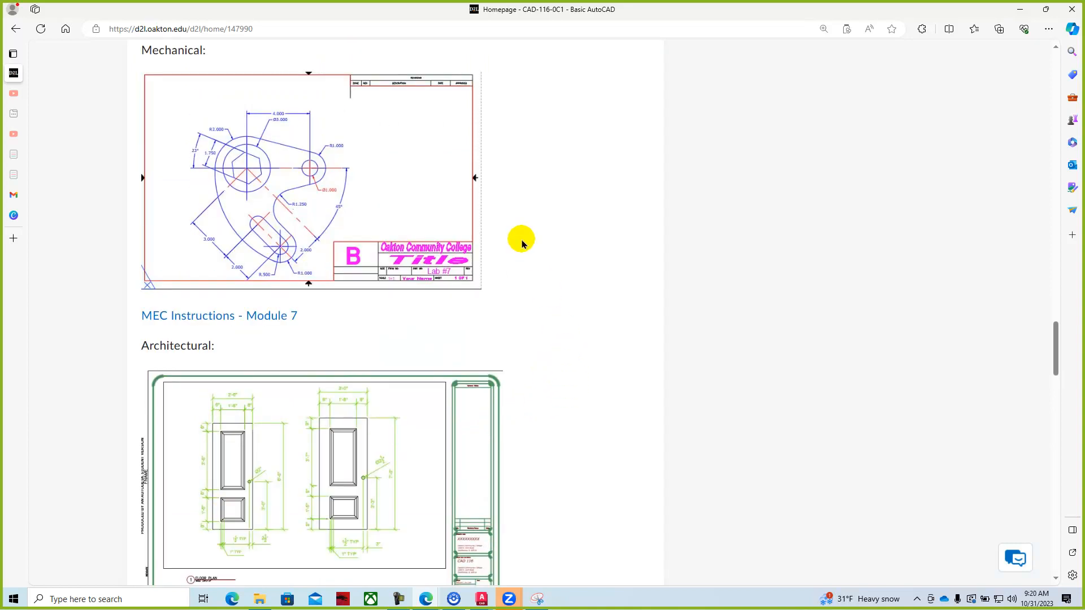
scroll(505, 361, "down", 2)
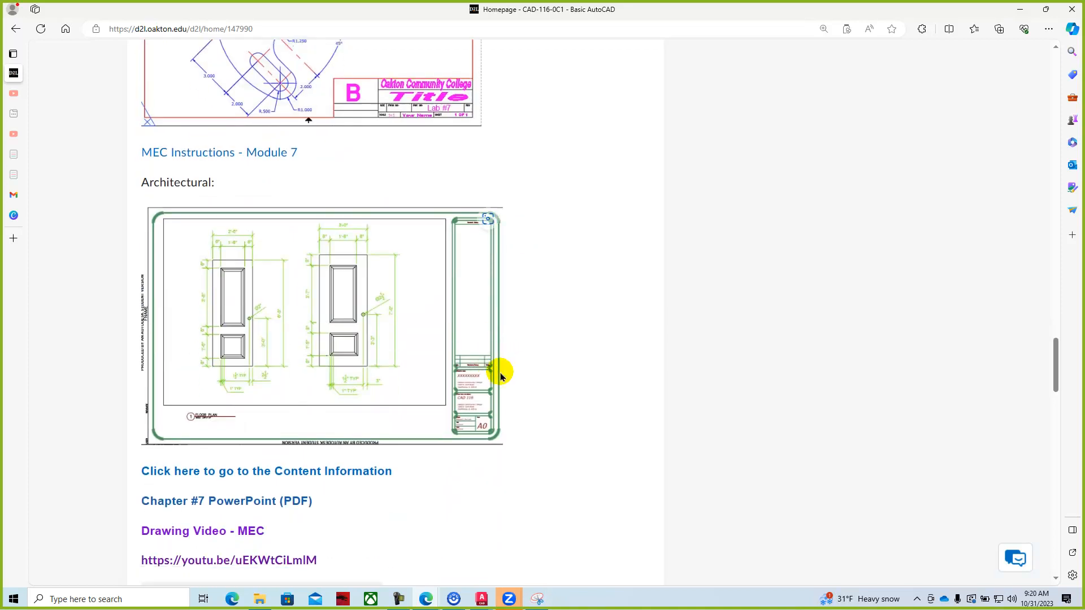
scroll(589, 383, "down", 5)
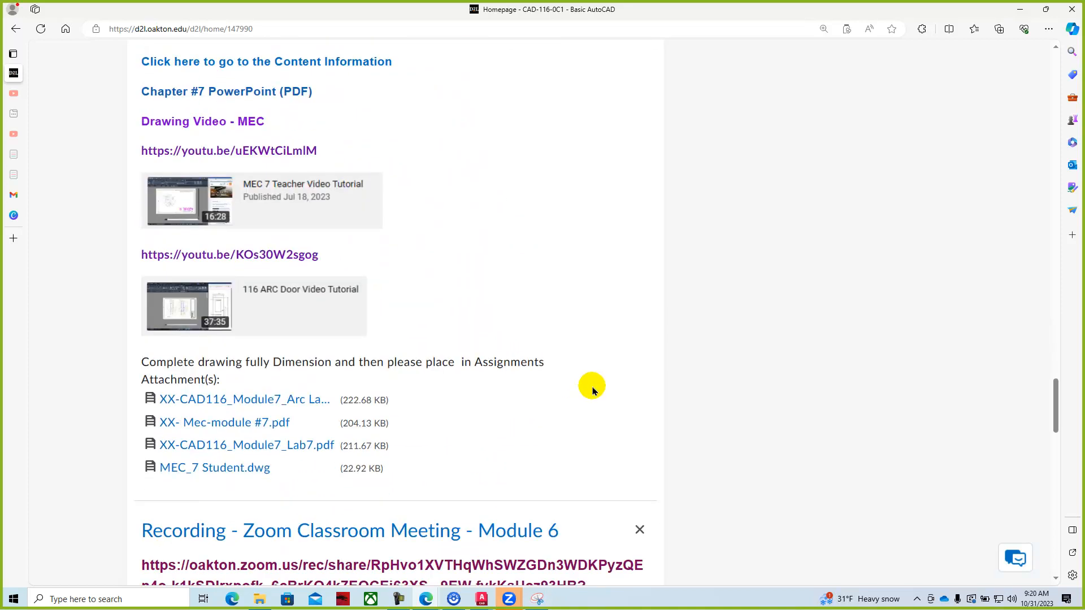
Step: Open the CAD116-0C1 - Outline of Topics 2023v3 document from the course content
left_click_drag(1055, 405, 1037, 55)
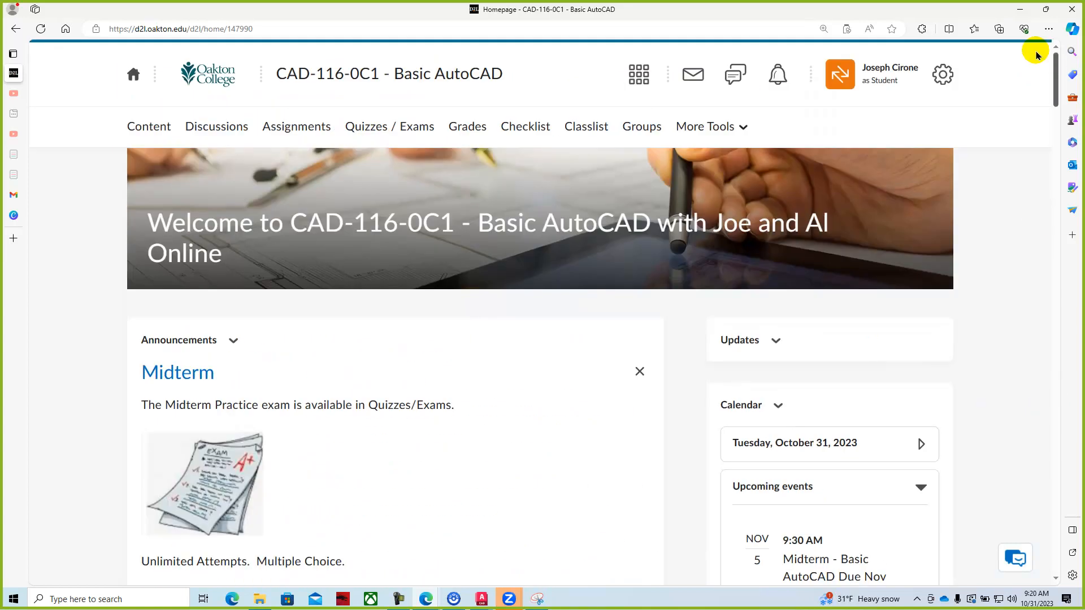
left_click(134, 126)
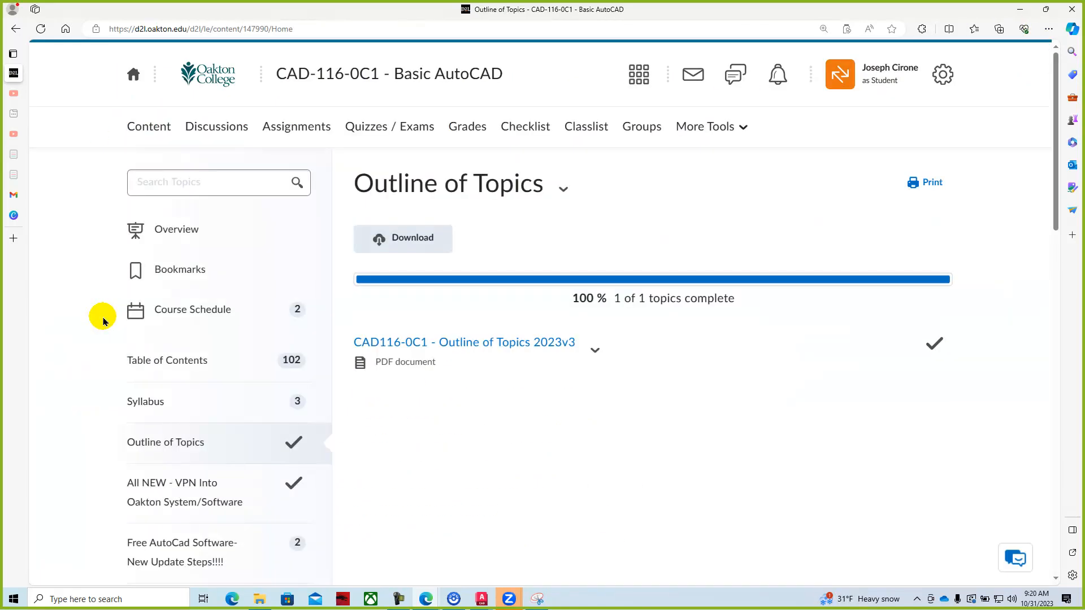
scroll(103, 322, "down", 1)
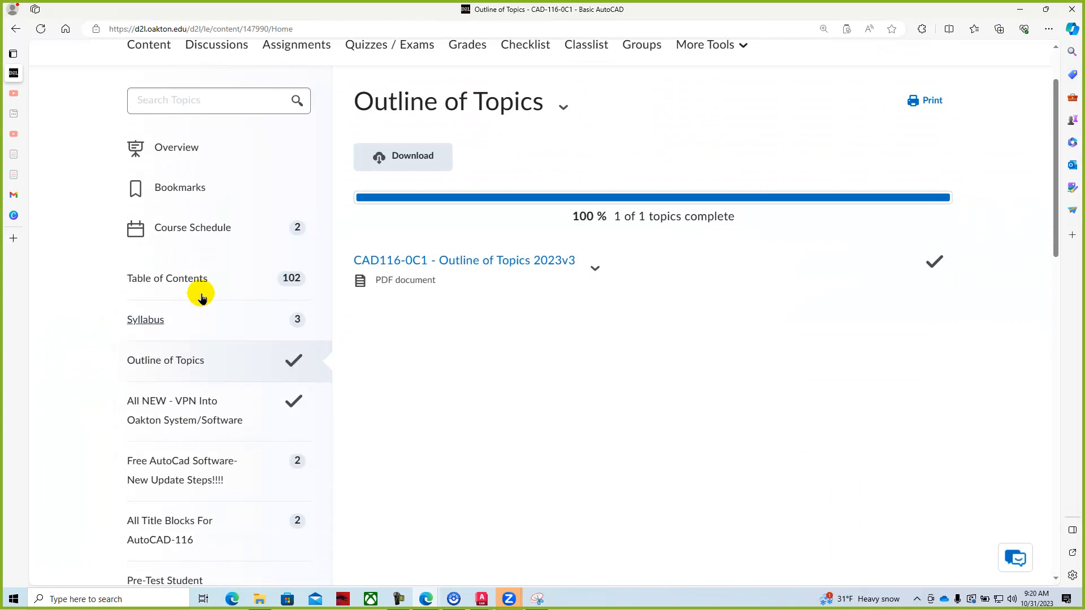
left_click(486, 263)
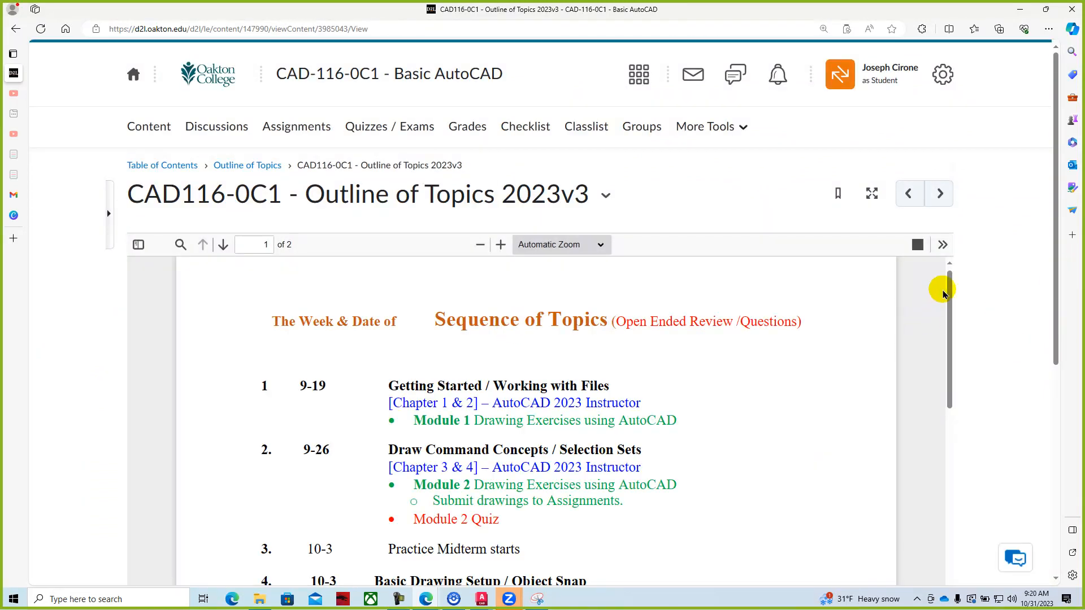
Step: Review the outline's schedule from the 10-31 Dimensioning week through the Final Exam
left_click_drag(949, 287, 976, 477)
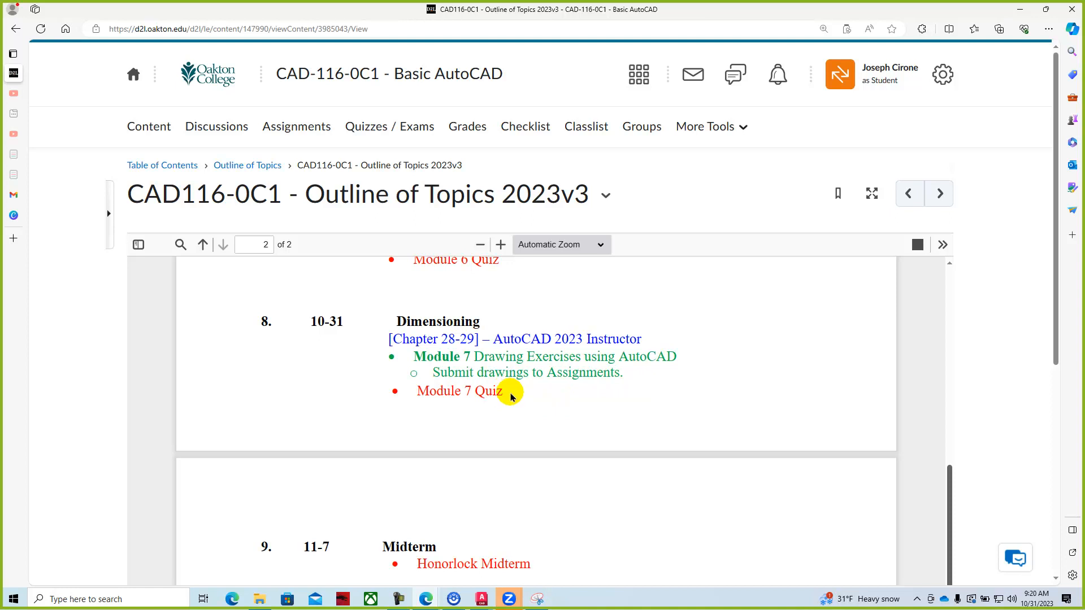
scroll(511, 396, "down", 3)
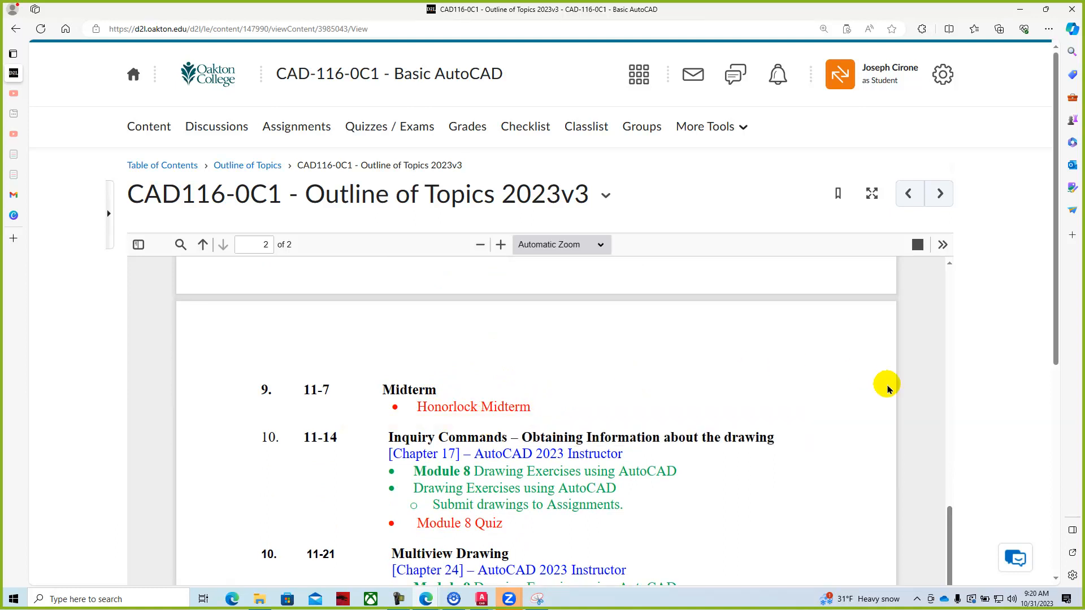
scroll(809, 392, "down", 3)
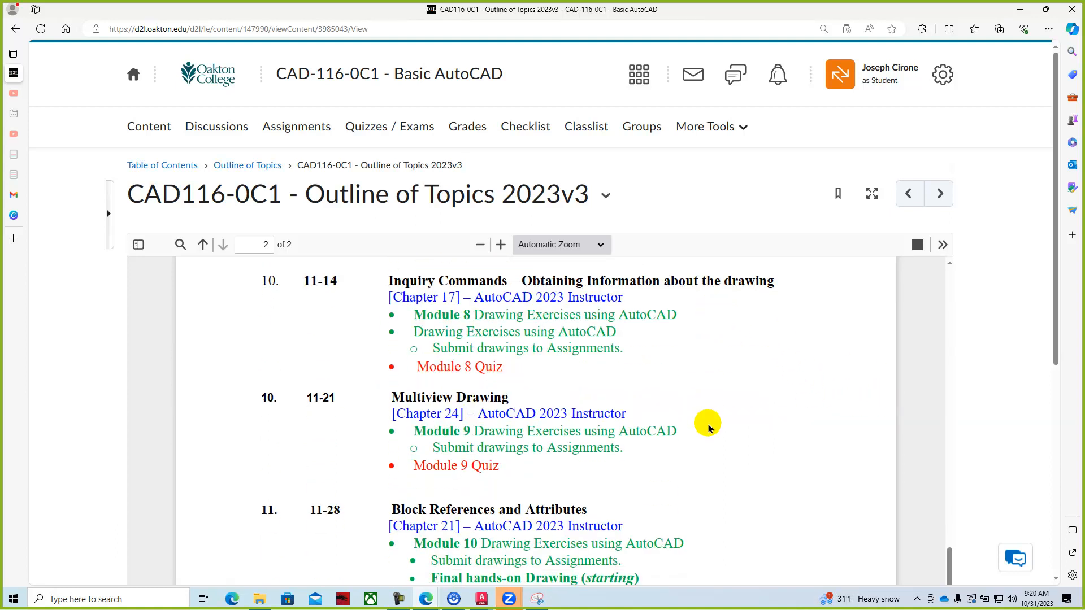
scroll(707, 431, "down", 6)
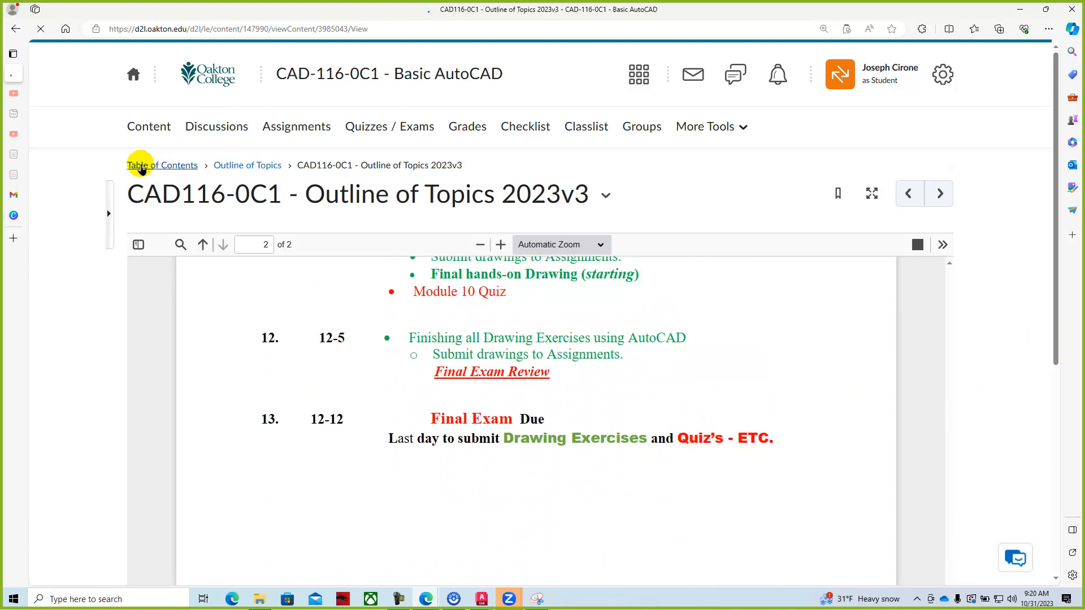
Step: Go to the course's Table of Contents and open the Module 7 content page
left_click(142, 168)
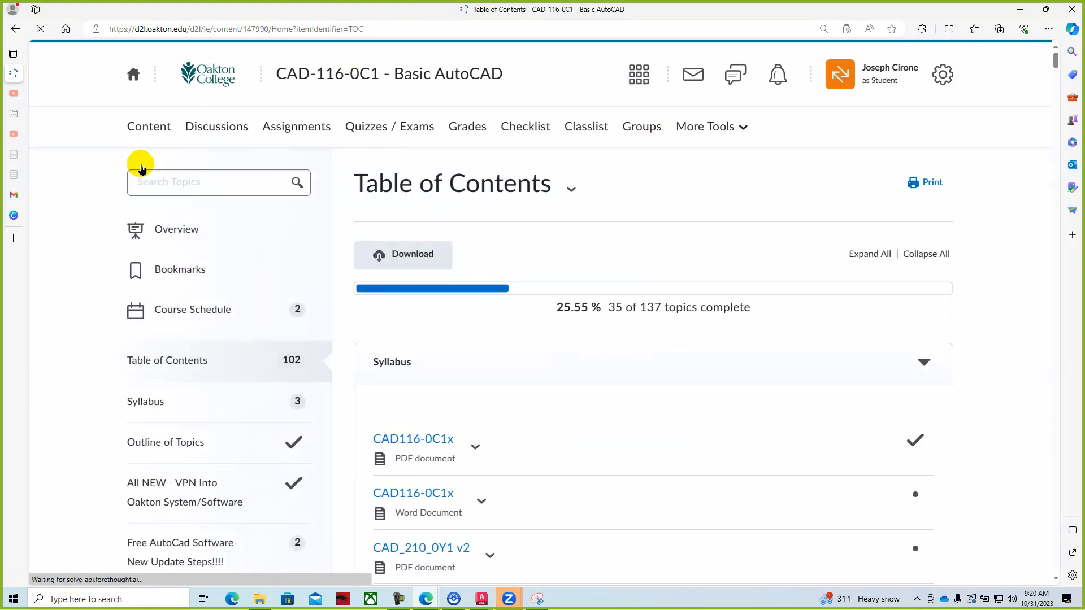
scroll(225, 266, "down", 6)
scroll(214, 289, "down", 8)
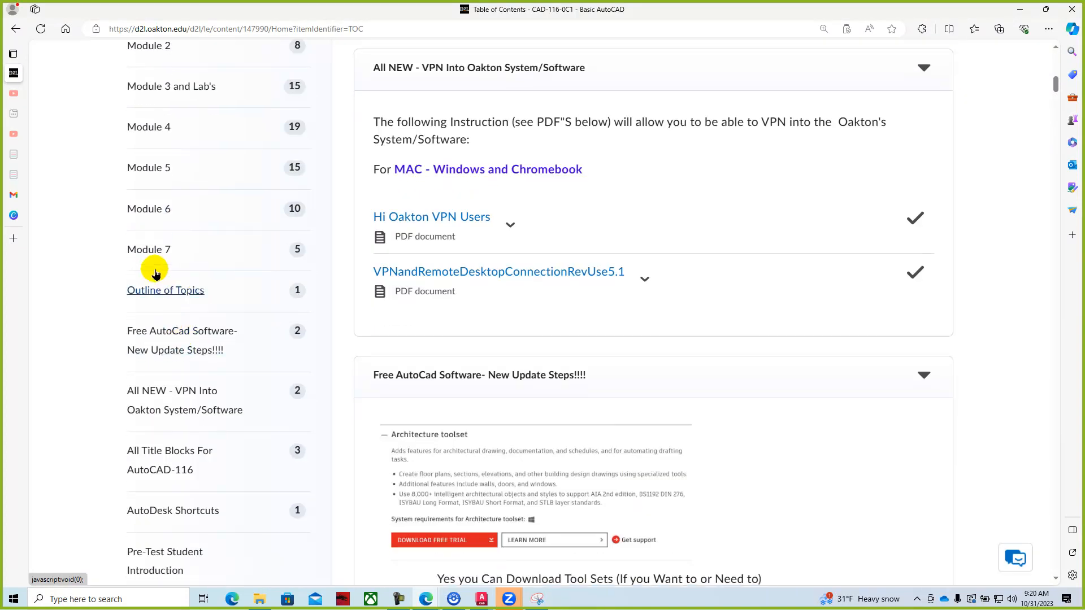
left_click(152, 251)
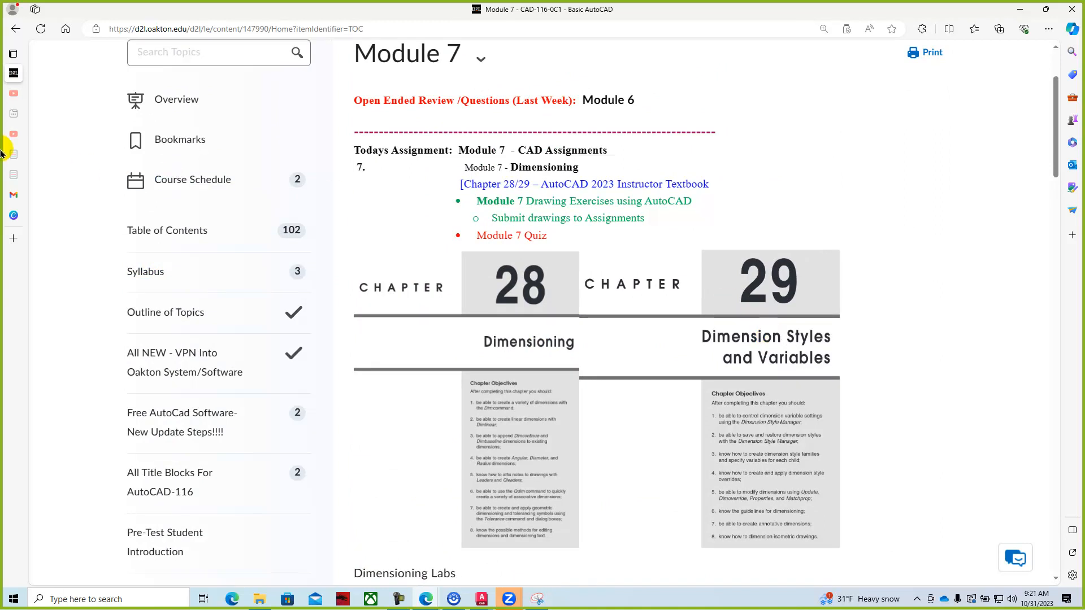
Step: Open the AutoCAD 2023 Instructor textbook from the RedShelf shelf and go to the objectives of Chapter 28: Dimensioning
left_click(34, 157)
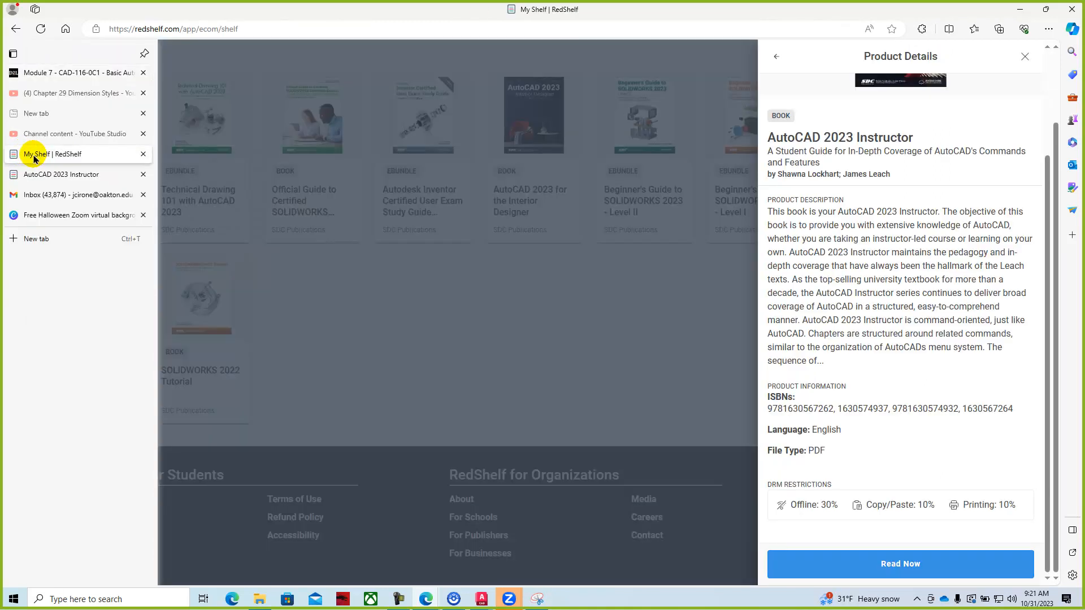
left_click(850, 564)
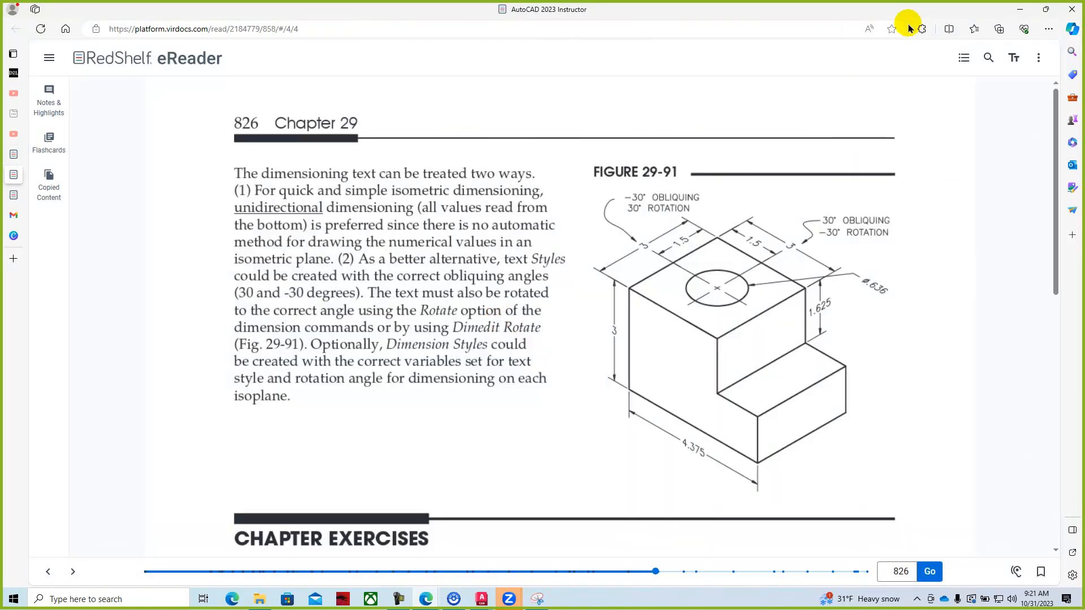
left_click(964, 56)
scroll(906, 292, "down", 4)
scroll(905, 295, "down", 10)
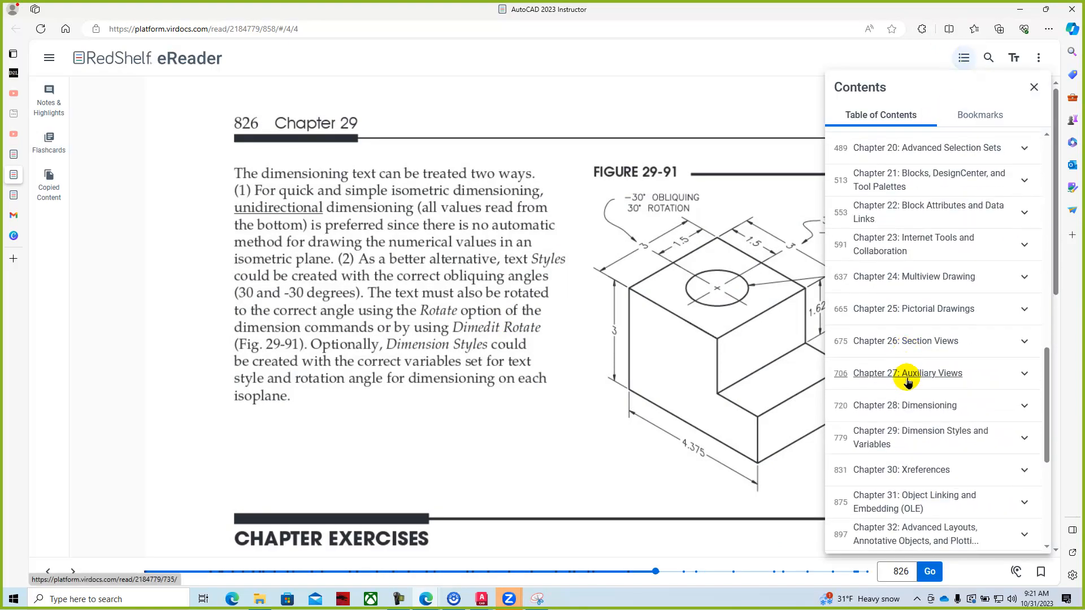
left_click(904, 406)
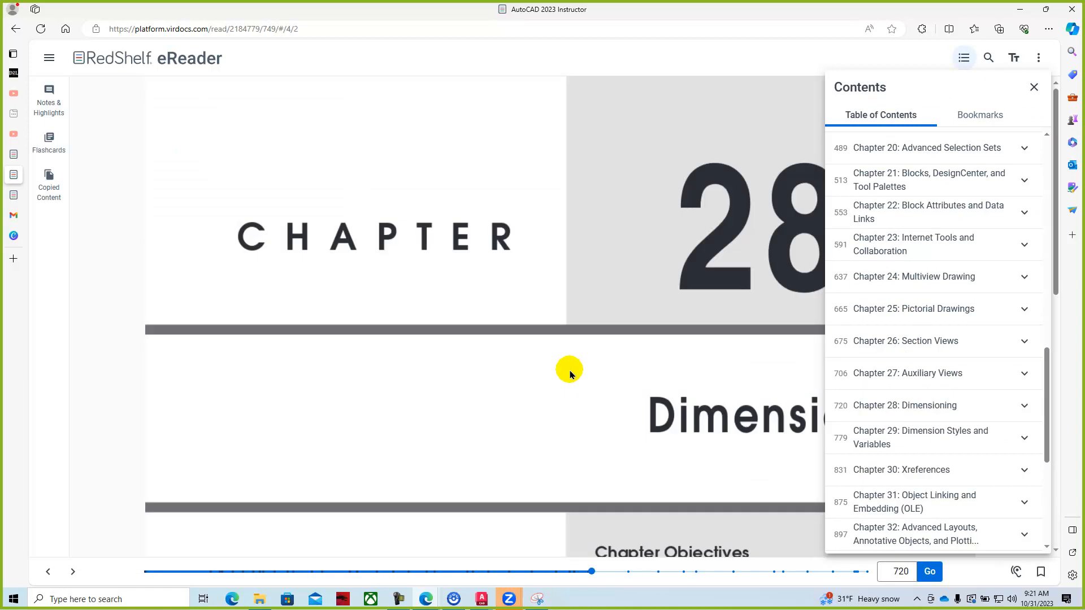
scroll(791, 262, "down", 5)
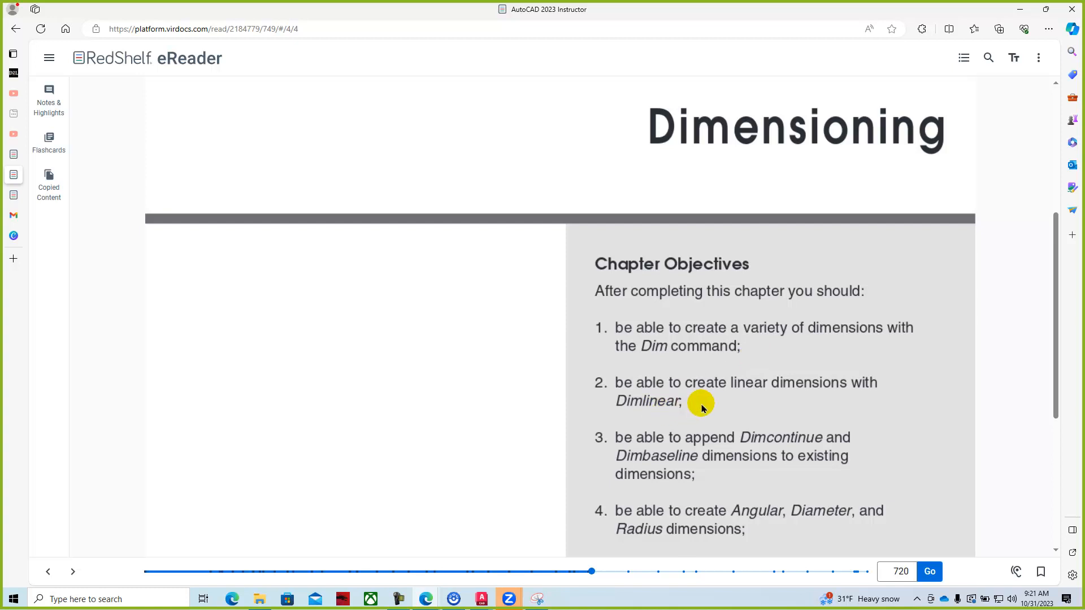
scroll(748, 457, "down", 3)
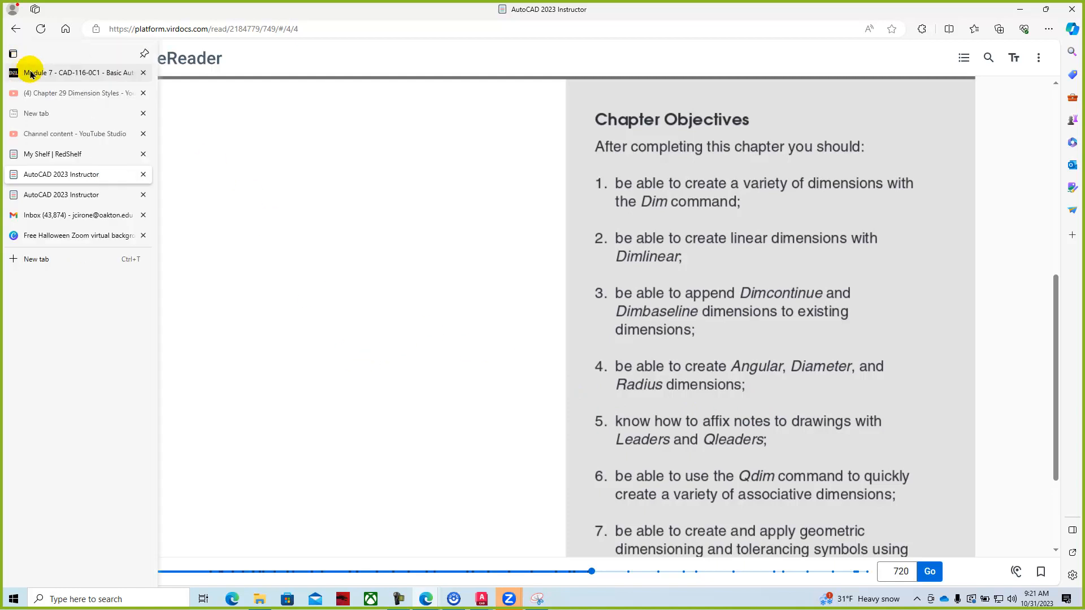
Step: Return to the course's Module 7 page and review the MEC Lab and Arc Lab drawings down to the video tutorials
left_click(46, 74)
scroll(427, 333, "down", 3)
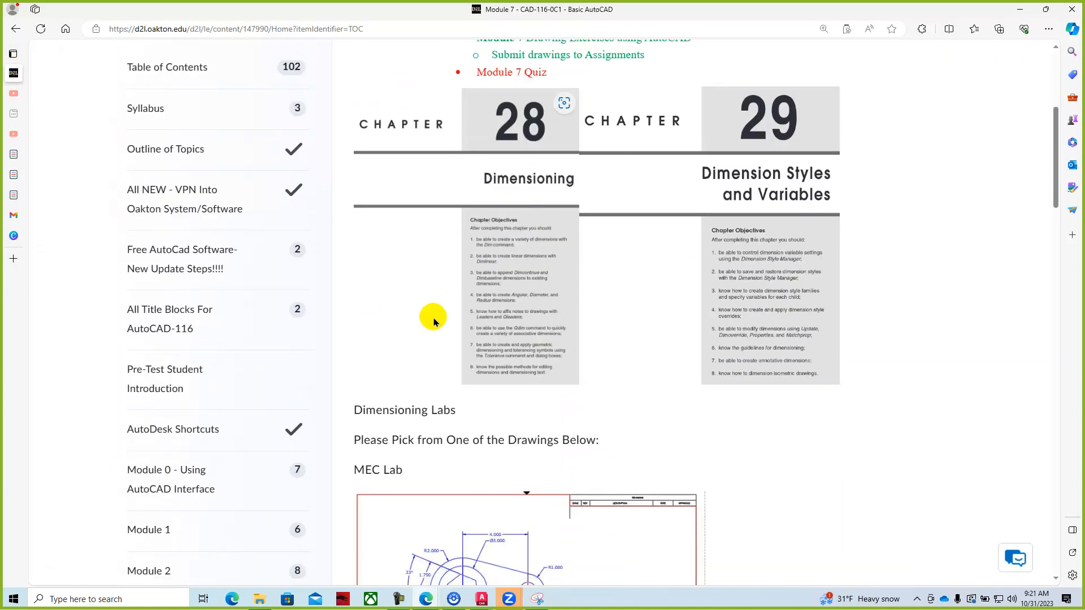
scroll(437, 333, "down", 4)
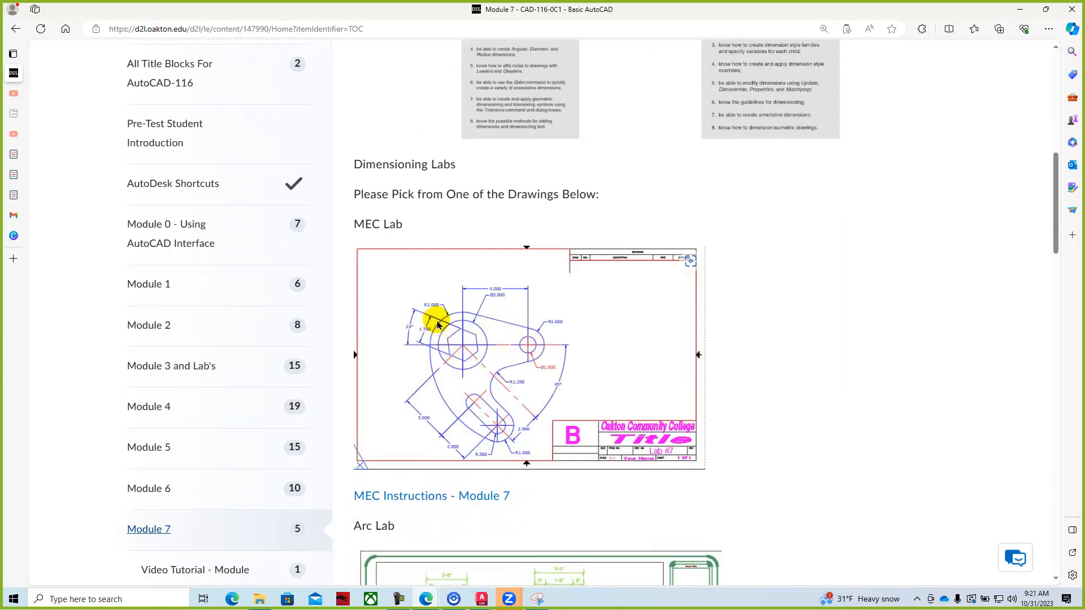
scroll(454, 333, "down", 1)
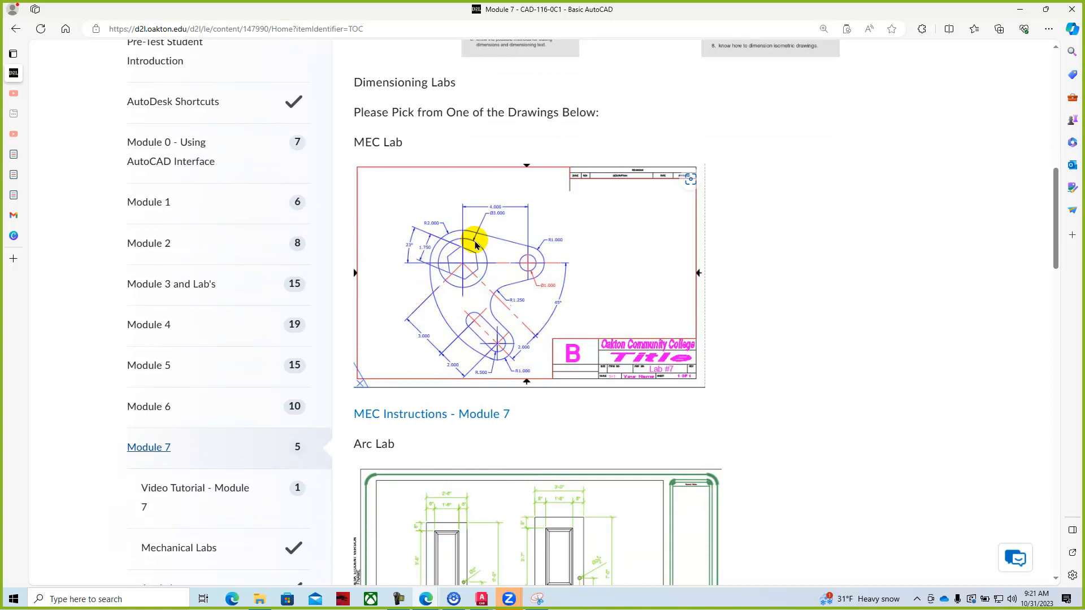
scroll(474, 245, "up", 3)
scroll(483, 274, "down", 5)
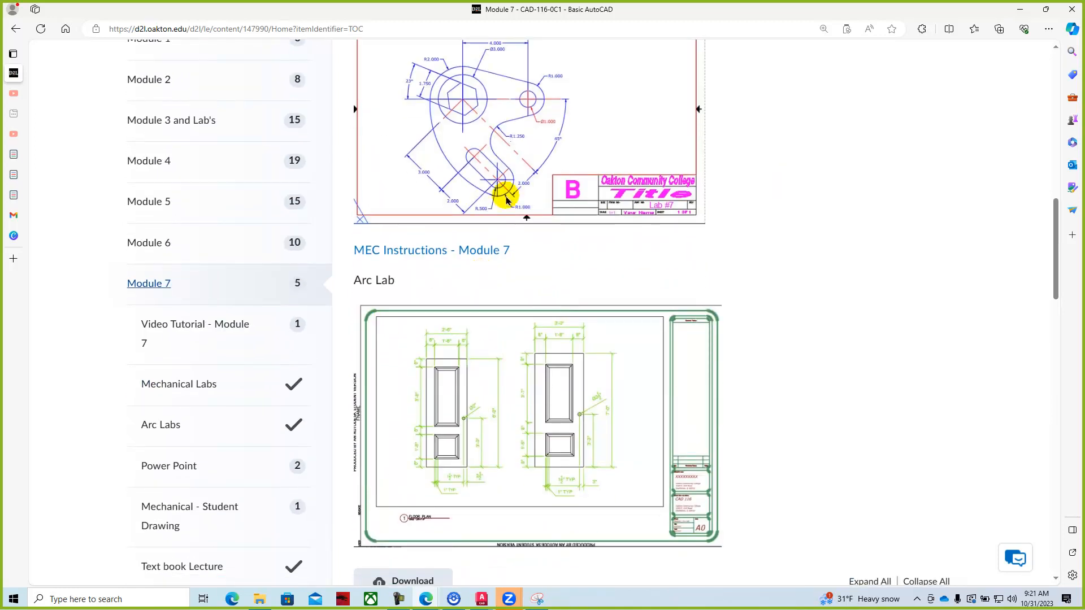
scroll(520, 307, "down", 10)
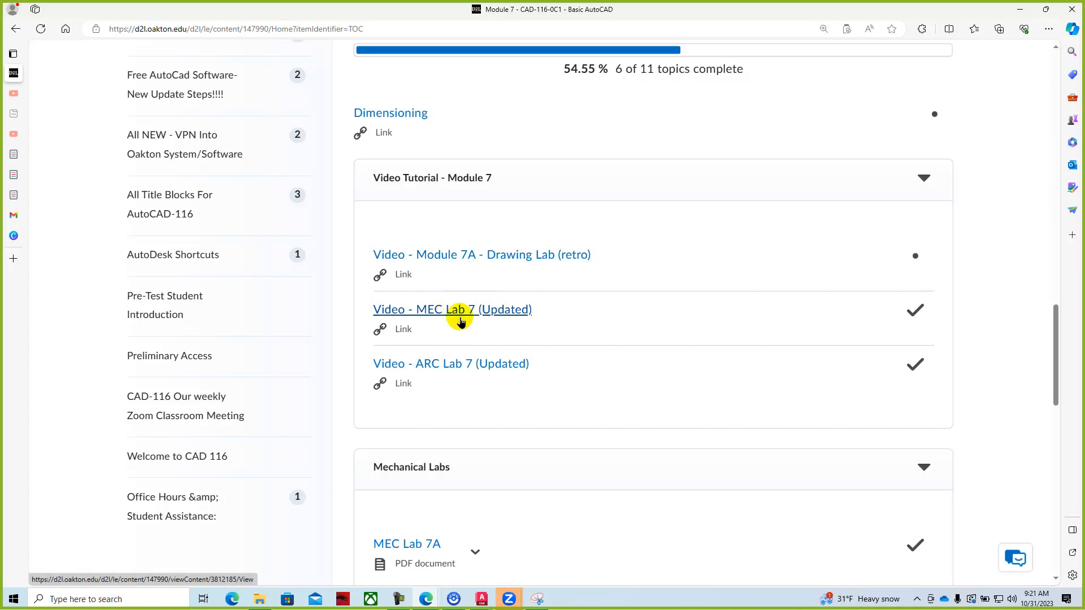
Step: Play Video - MEC Lab 7 (Updated) in full screen, skim ahead to about 8:14, and leave full screen
left_click(464, 311)
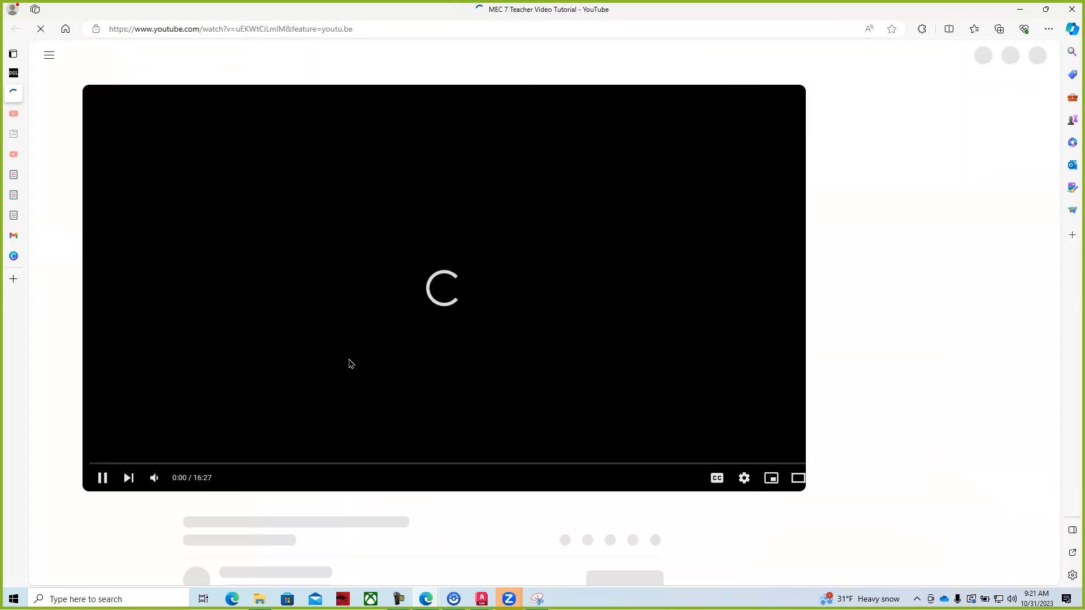
left_click(761, 479)
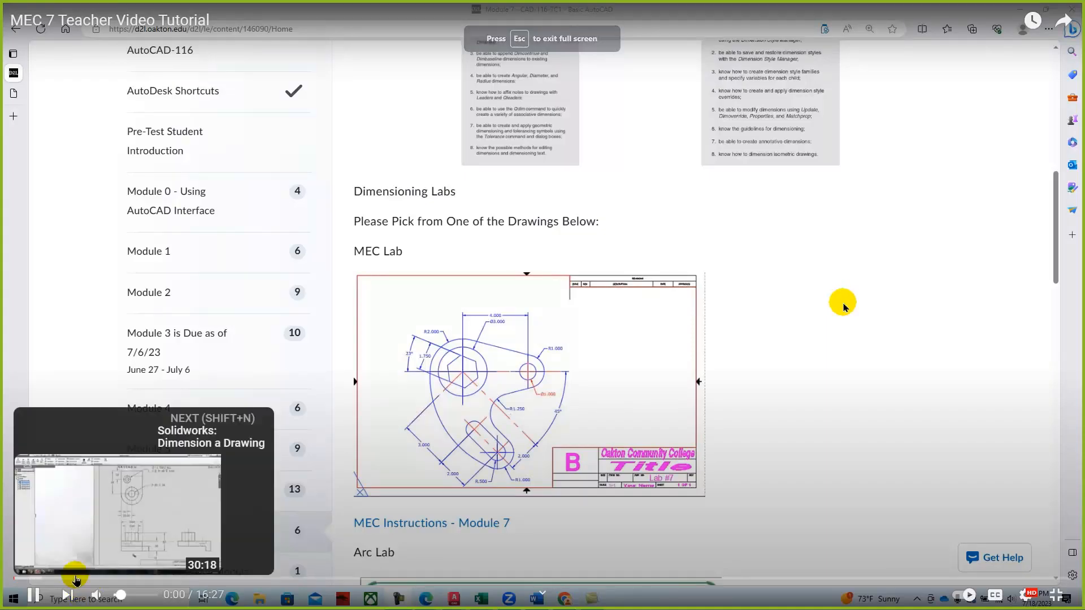
left_click_drag(73, 579, 130, 576)
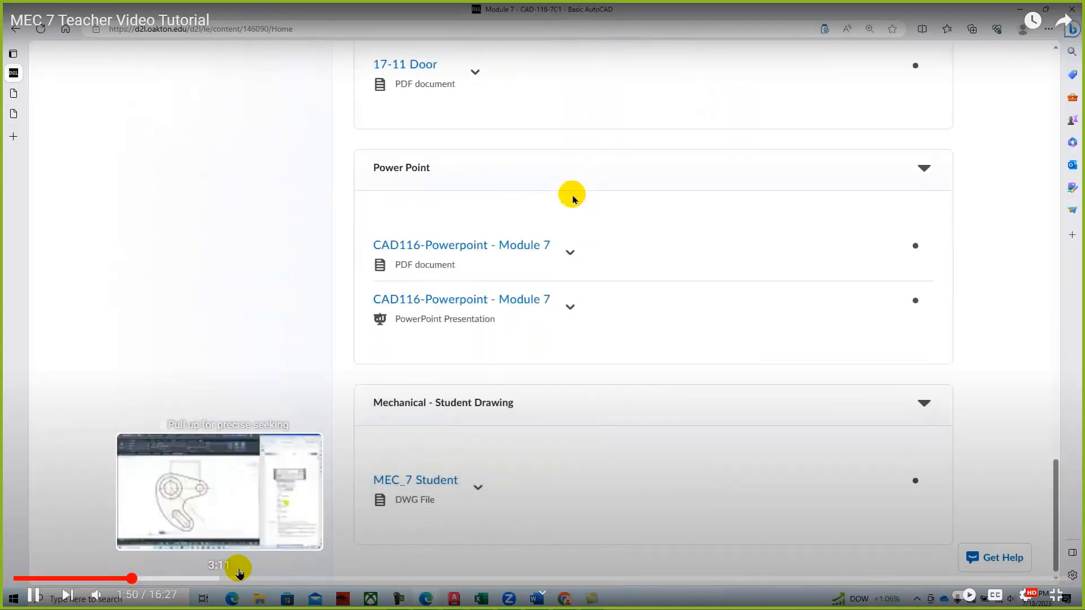
left_click(232, 579)
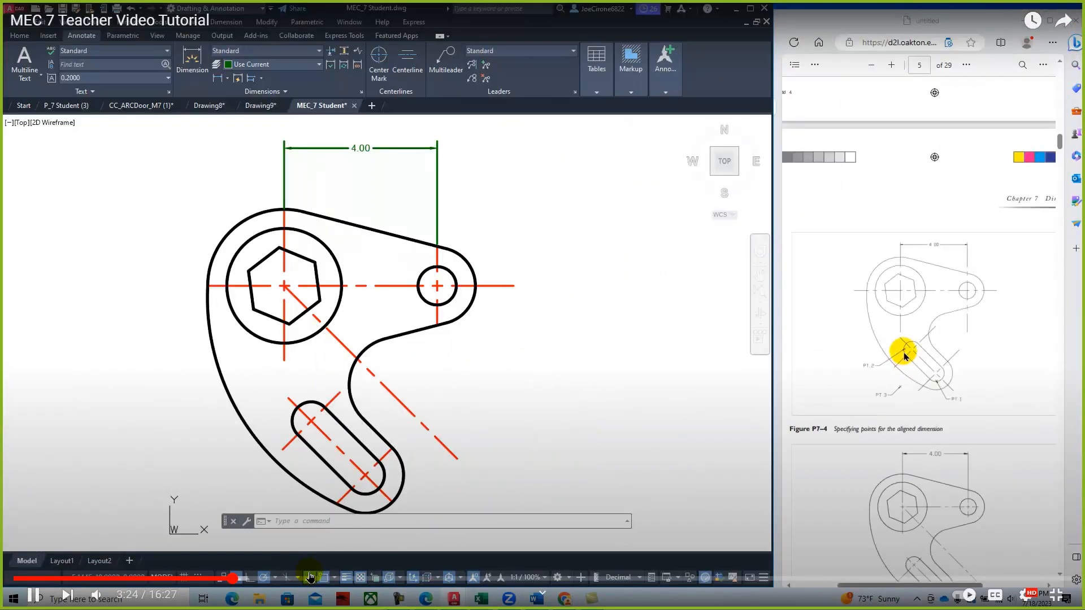
left_click_drag(312, 583, 545, 577)
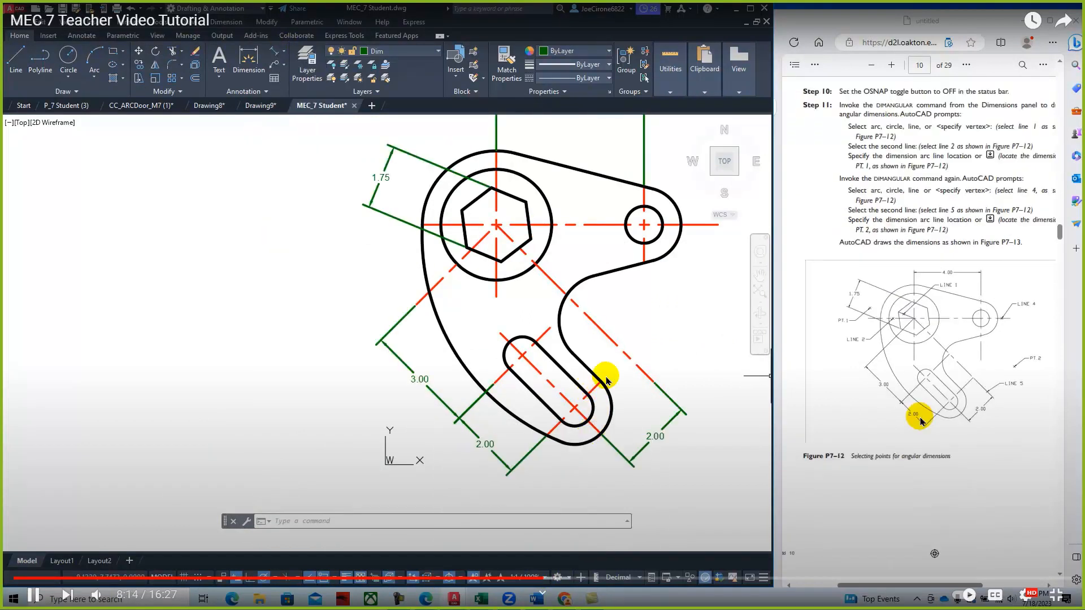
key("Escape")
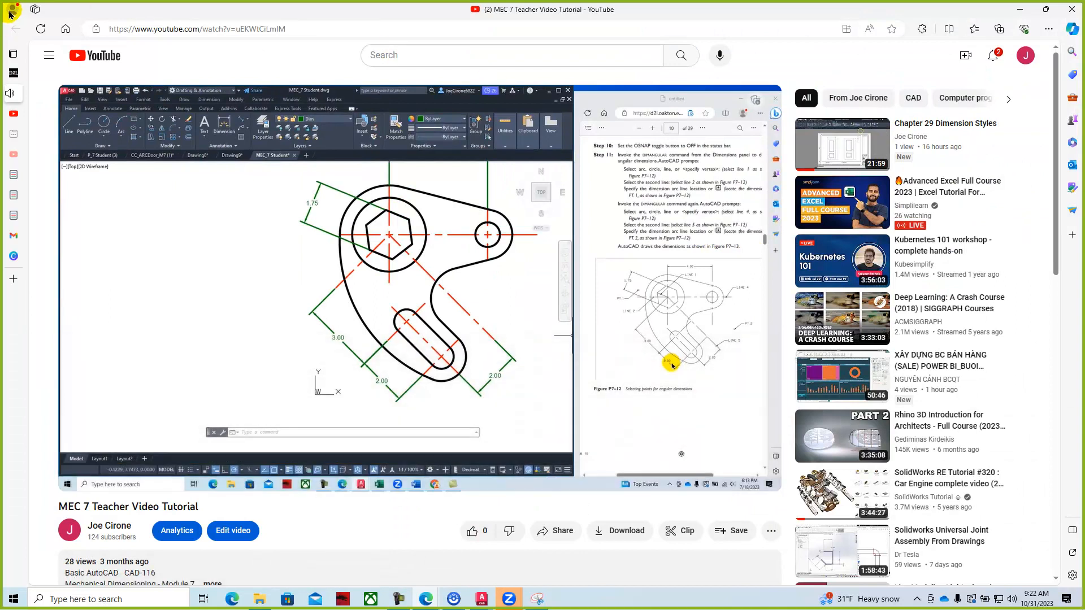
Step: Close the MEC 7 Teacher Video Tutorial and return to the video tutorials on the Module 7 page
mouse_move(13, 74)
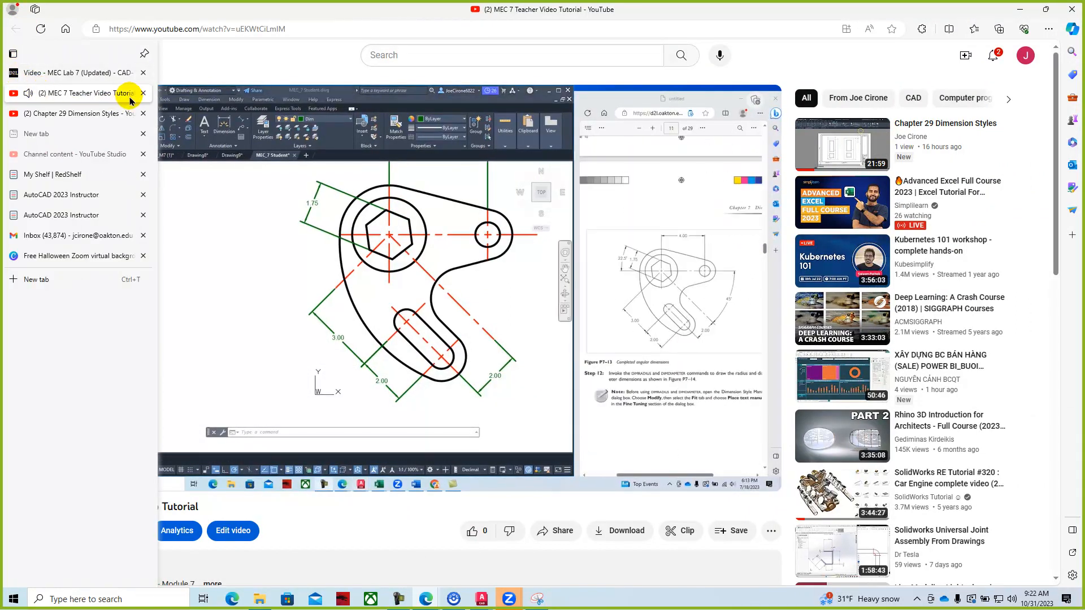
left_click(142, 93)
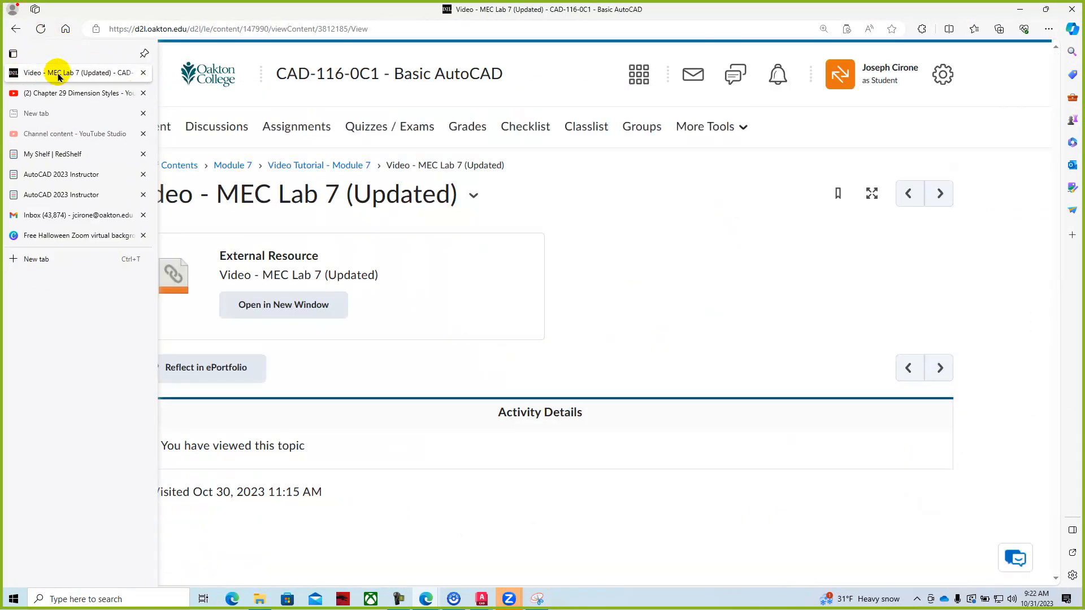
left_click(234, 165)
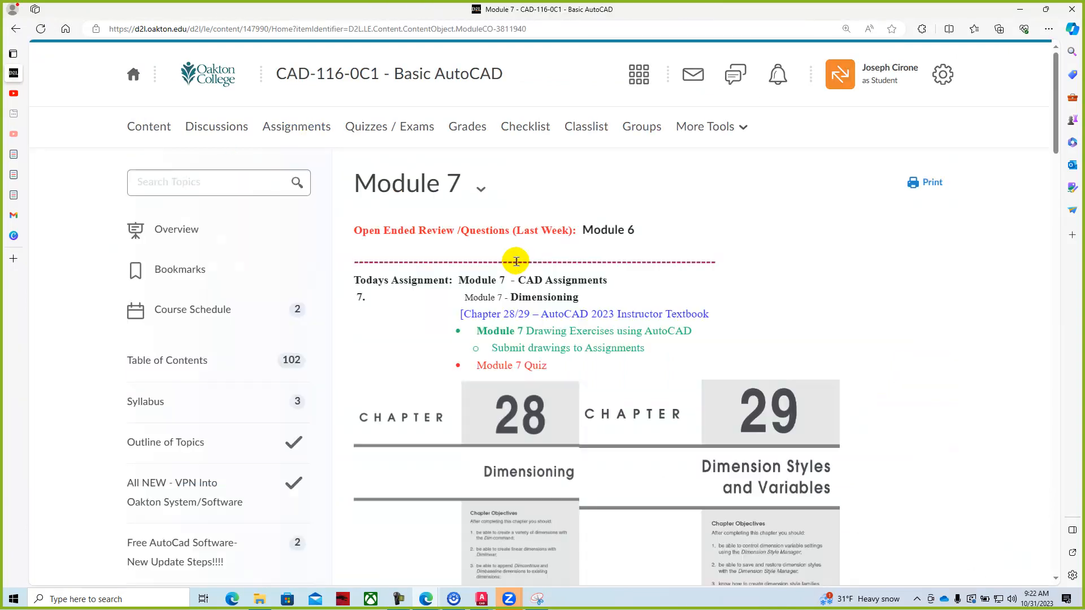
scroll(611, 348, "down", 10)
scroll(614, 355, "down", 10)
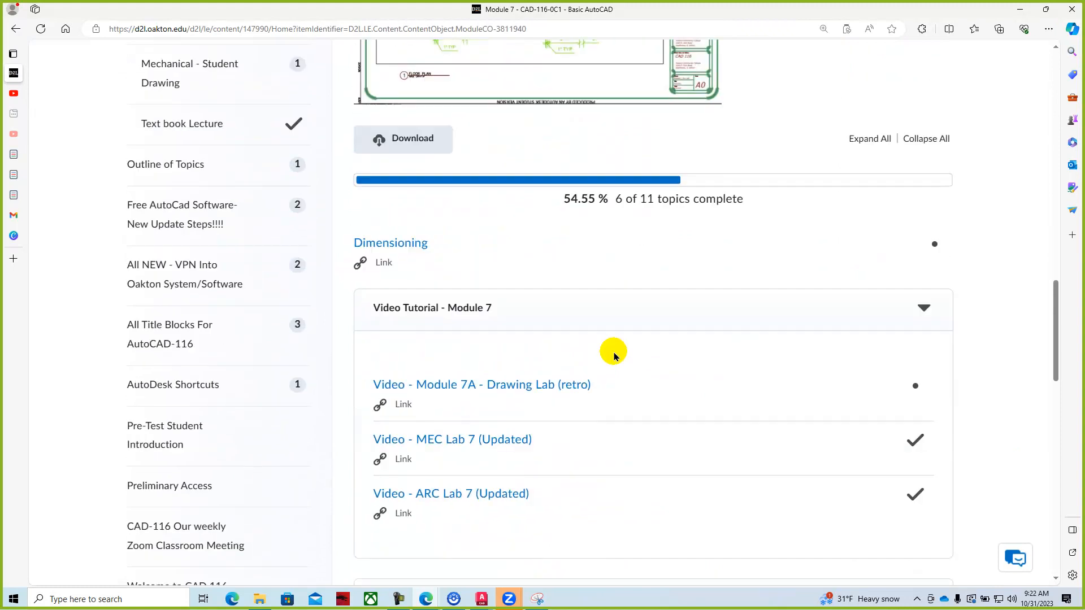
Step: Play Video - ARC Lab 7 (Updated) in full screen, skim it from the start to about 22:02, and leave full screen
left_click(473, 332)
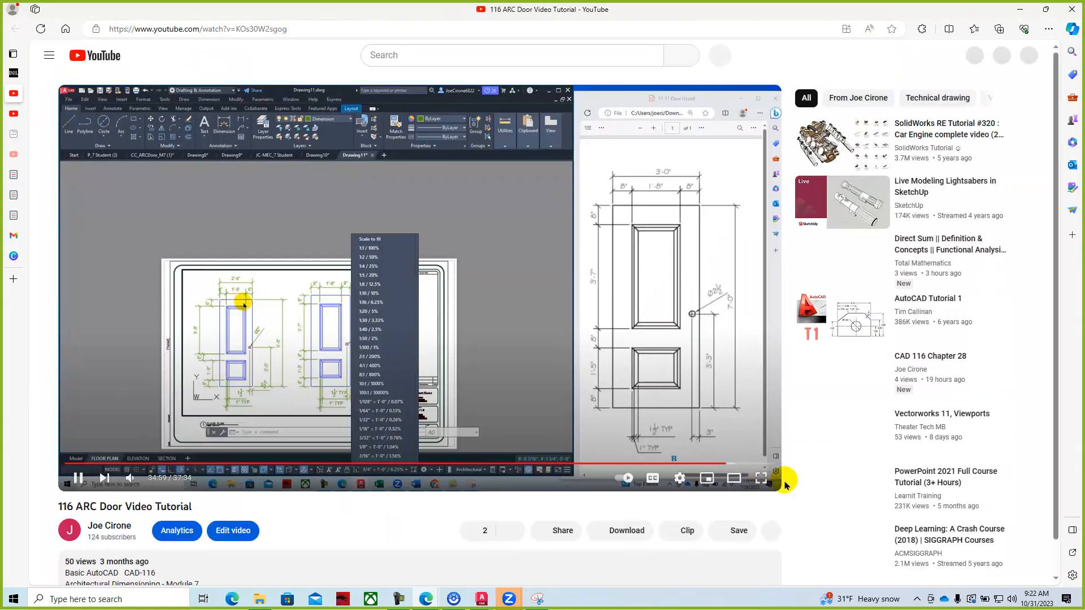
left_click(762, 481)
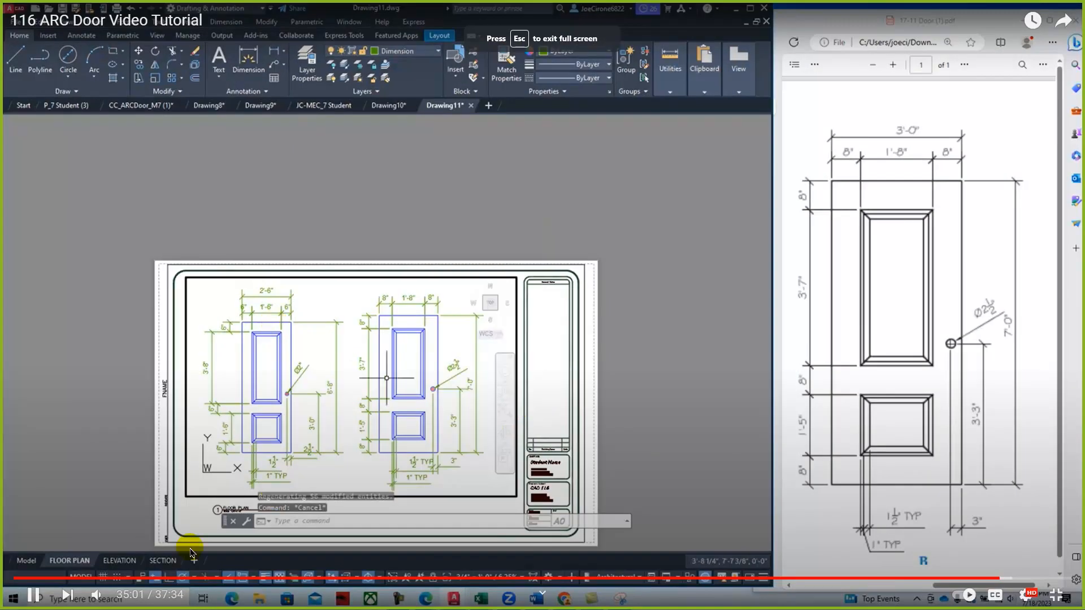
left_click_drag(51, 582, 430, 578)
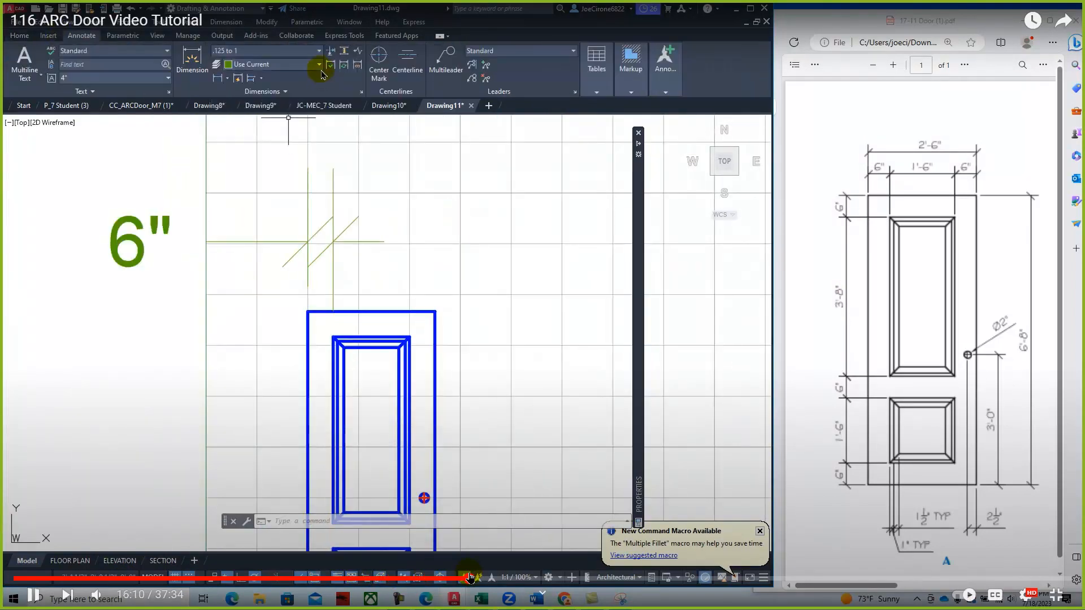
left_click(546, 579)
left_click_drag(586, 580, 612, 582)
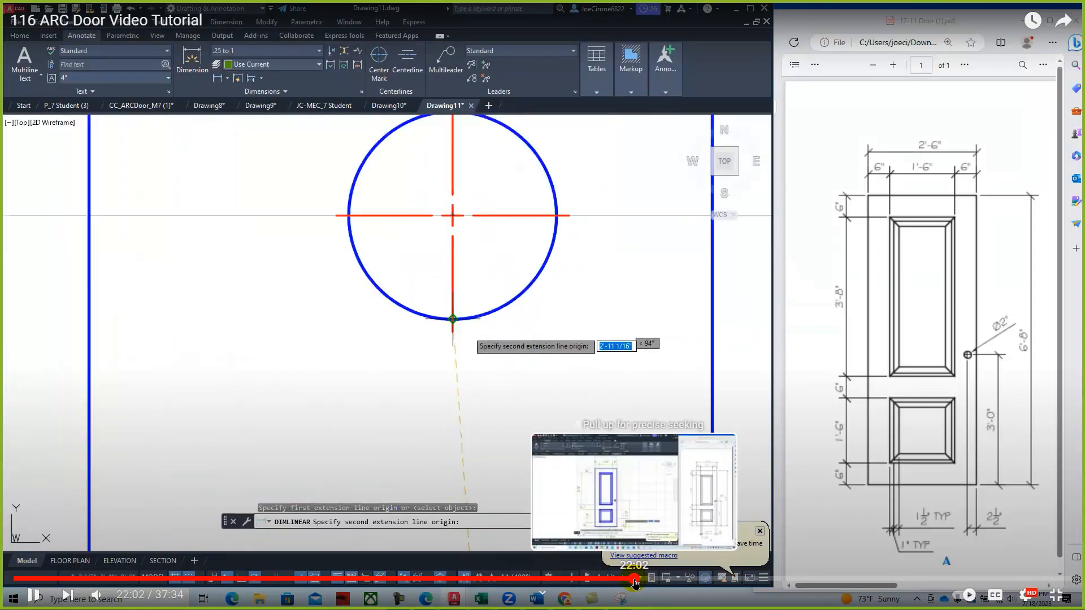
left_click(635, 583)
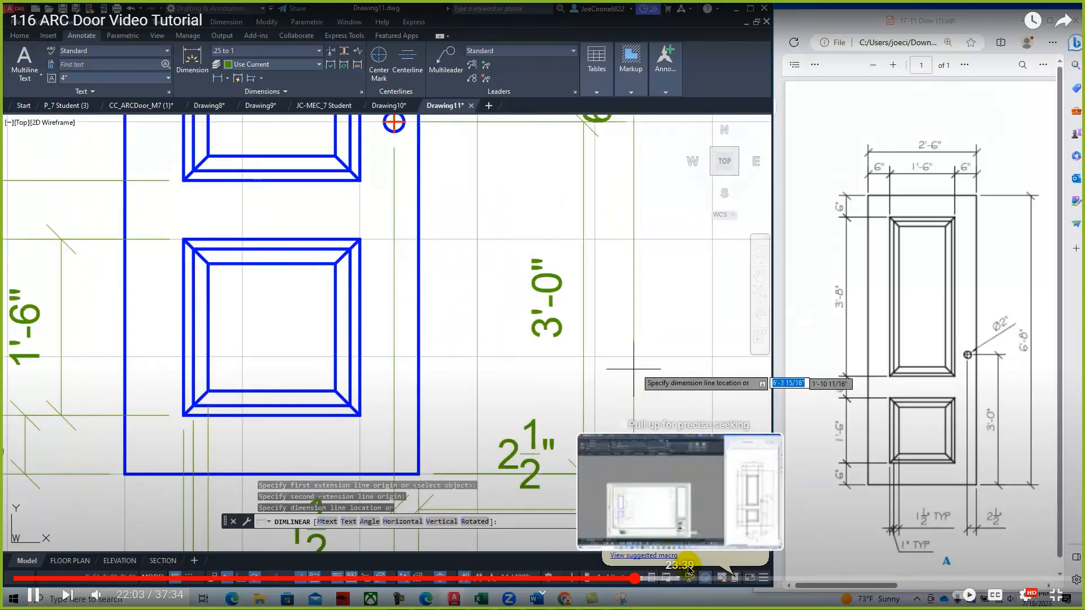
key("Escape")
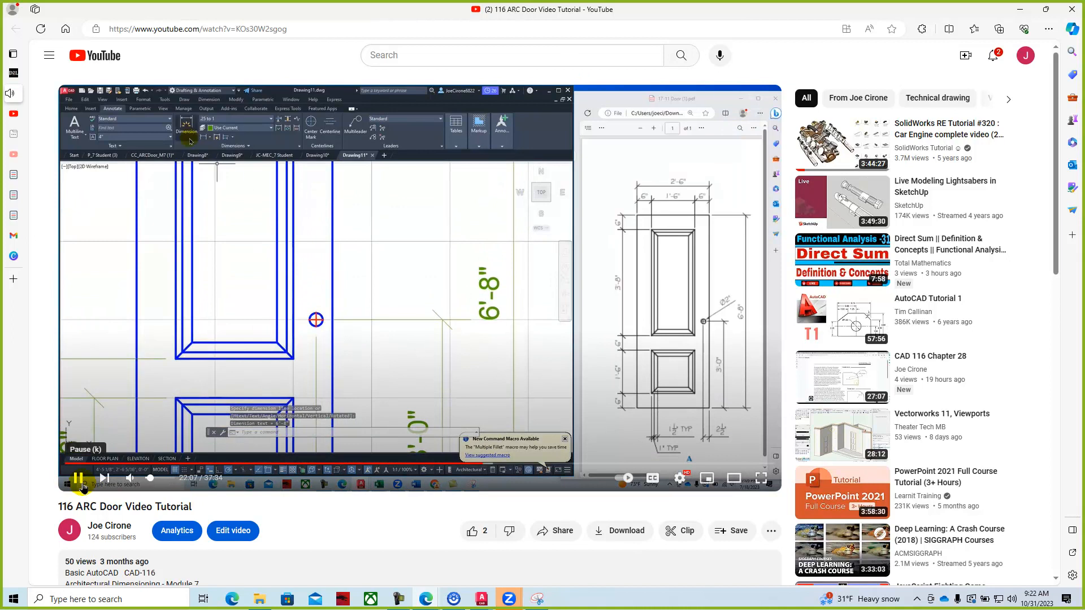
Step: Go back to the course's Module 7 page and review both dimensioning lab drawings and the video tutorial list
left_click(17, 73)
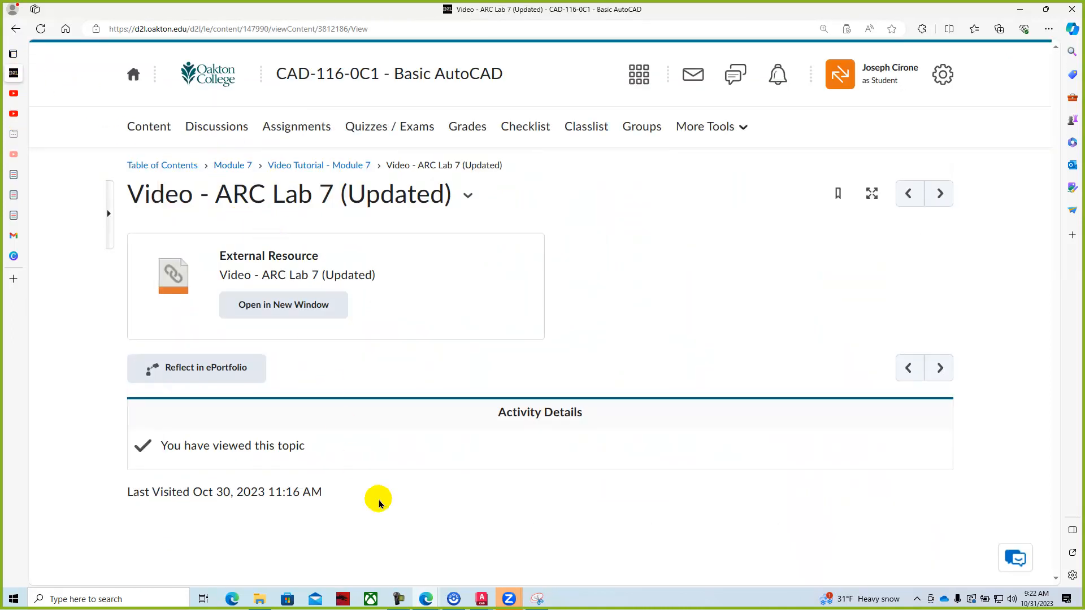
left_click(234, 167)
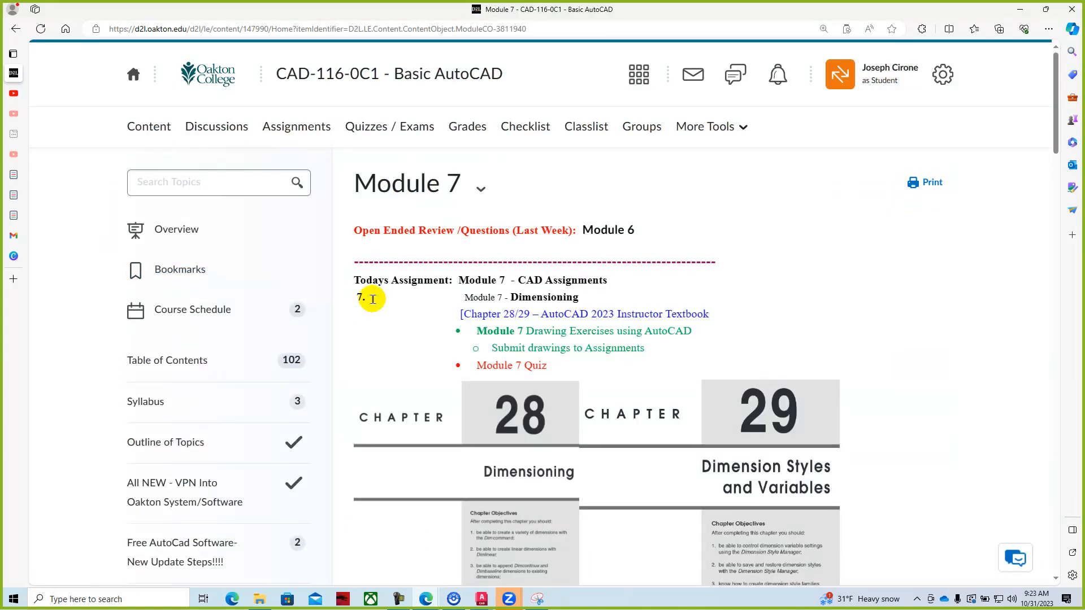
scroll(711, 391, "down", 9)
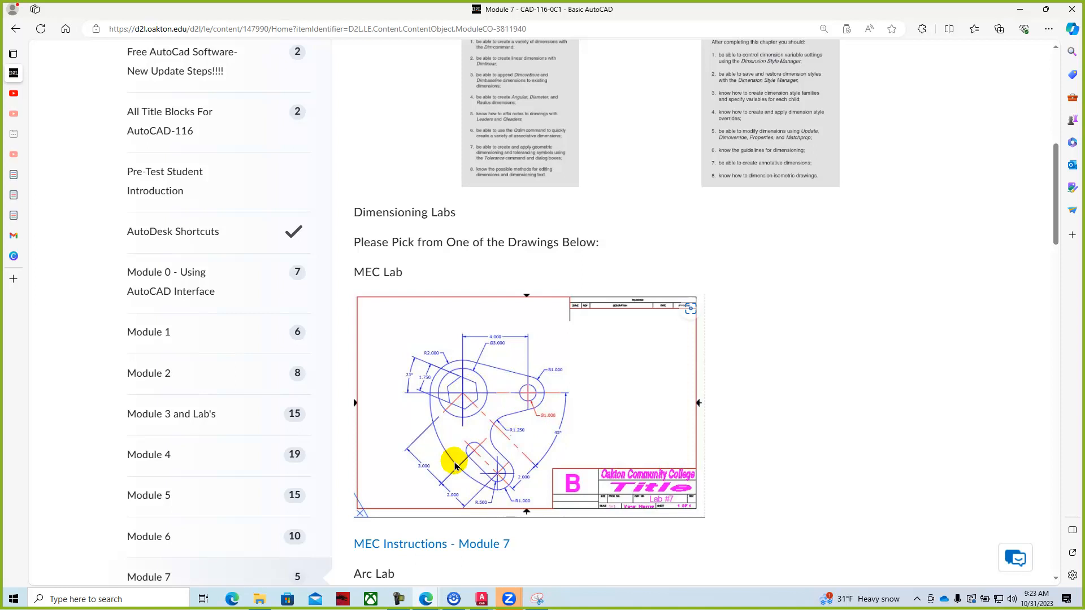
scroll(494, 454, "down", 3)
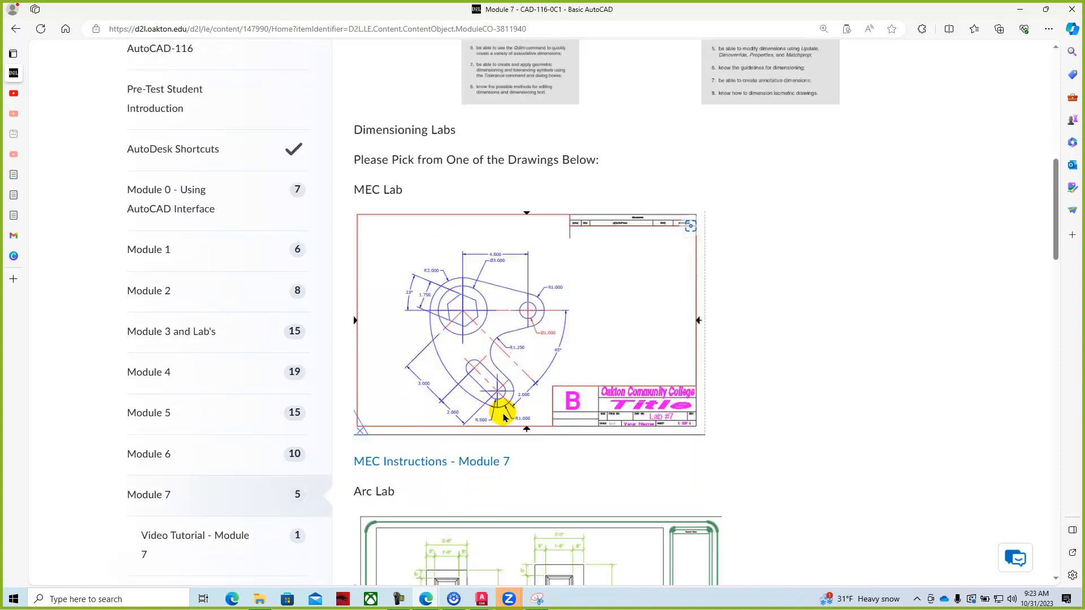
scroll(499, 459, "down", 3)
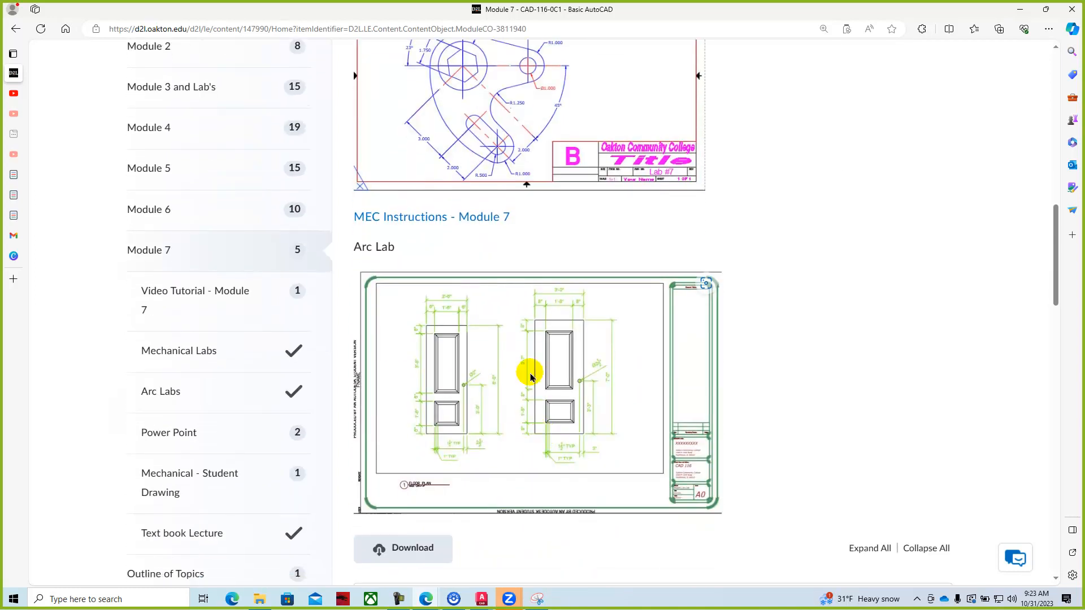
scroll(497, 381, "down", 3)
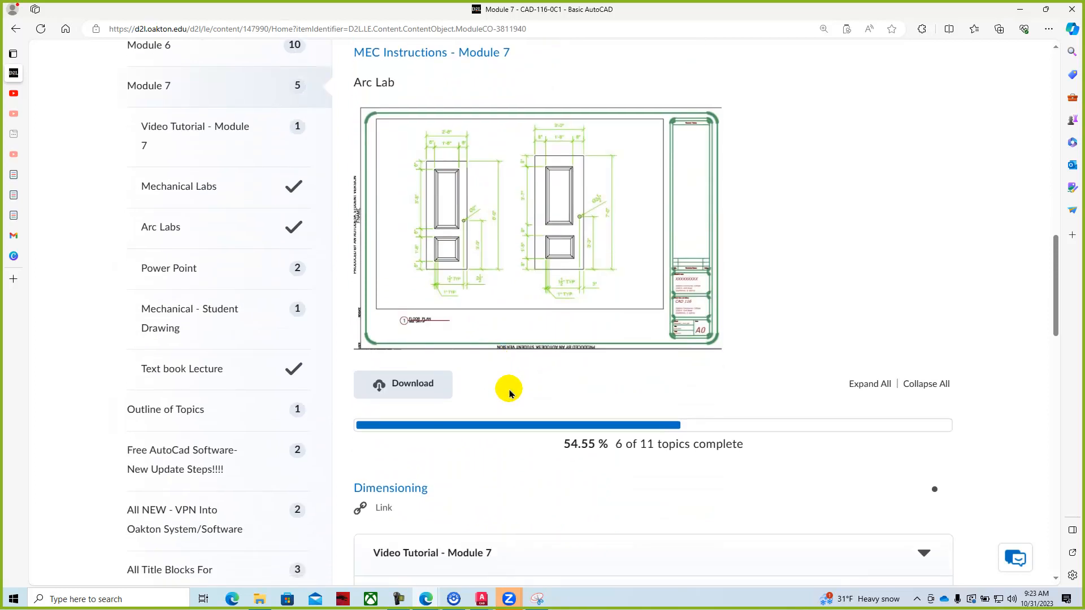
scroll(509, 394, "down", 6)
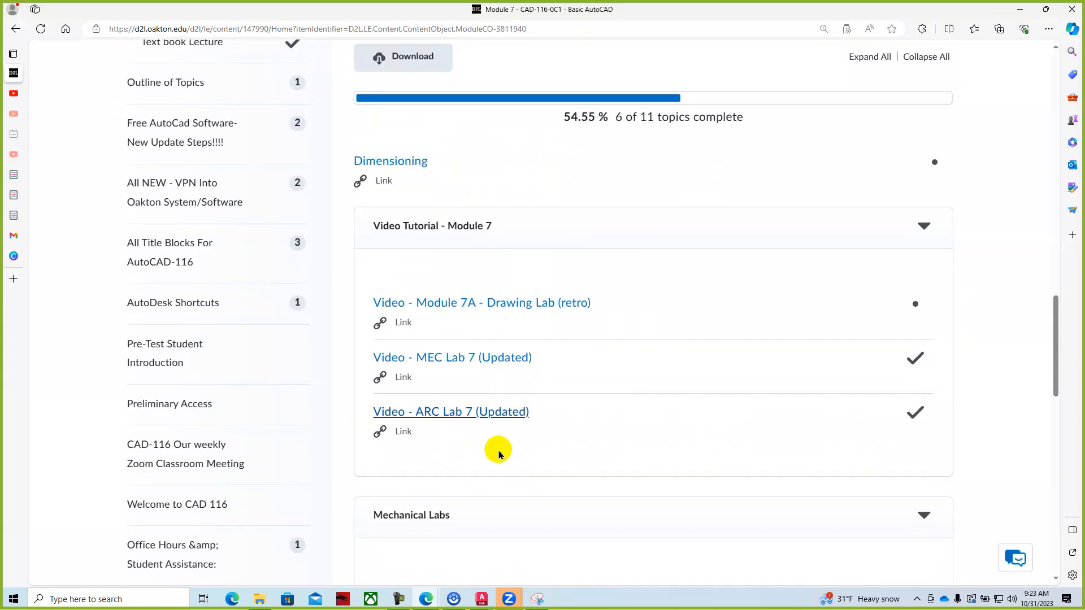
Step: Download the MEC_7 Student drawing from the Module 7 Mechanical - Student Drawing section and open it in AutoCAD
left_click(485, 601)
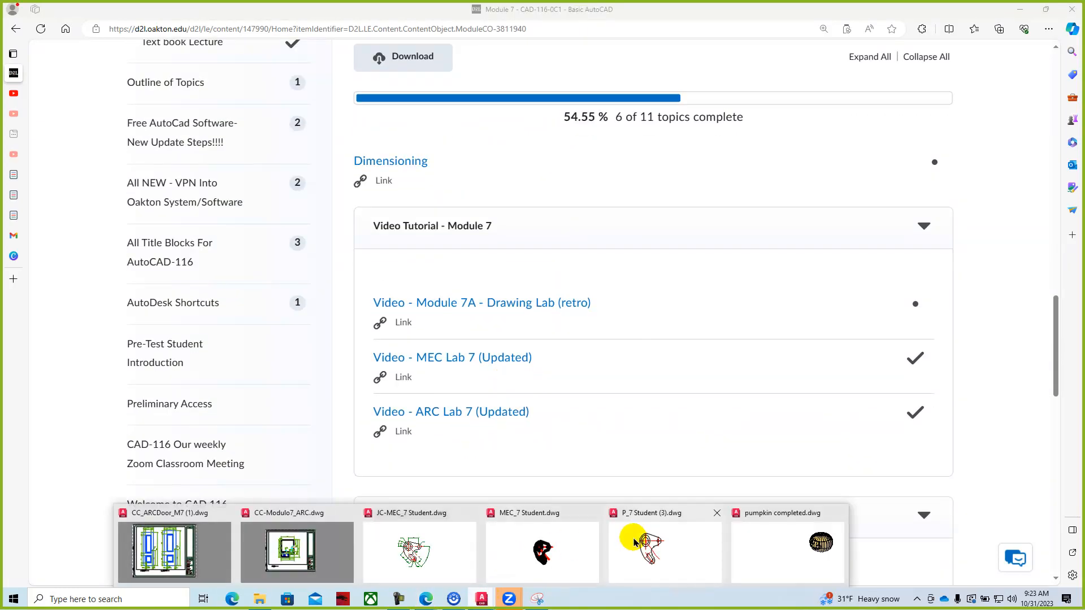
scroll(577, 438, "down", 1)
scroll(577, 438, "down", 8)
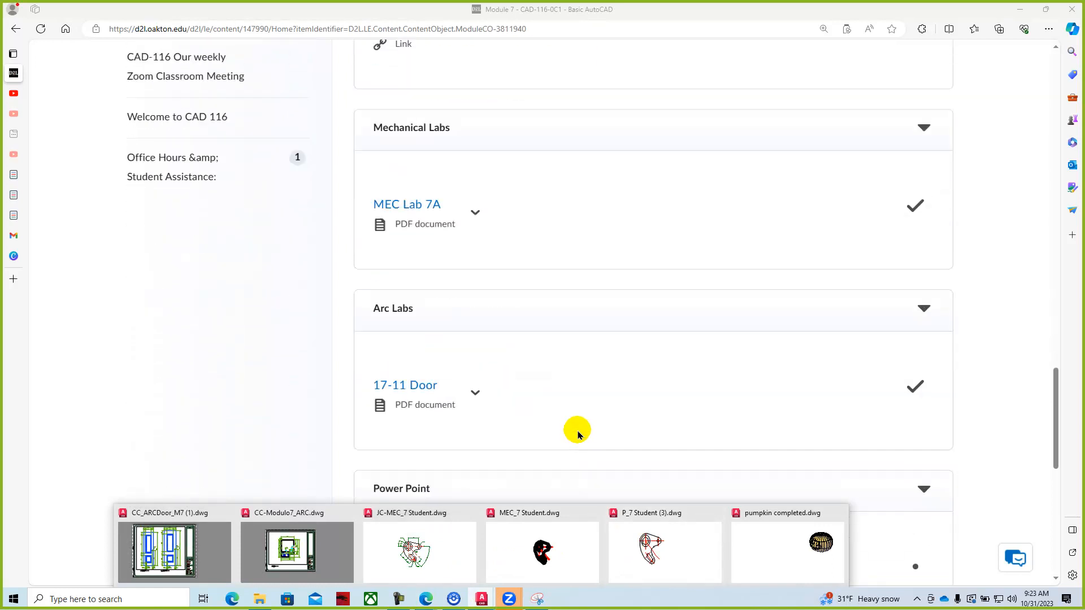
scroll(480, 198, "down", 2)
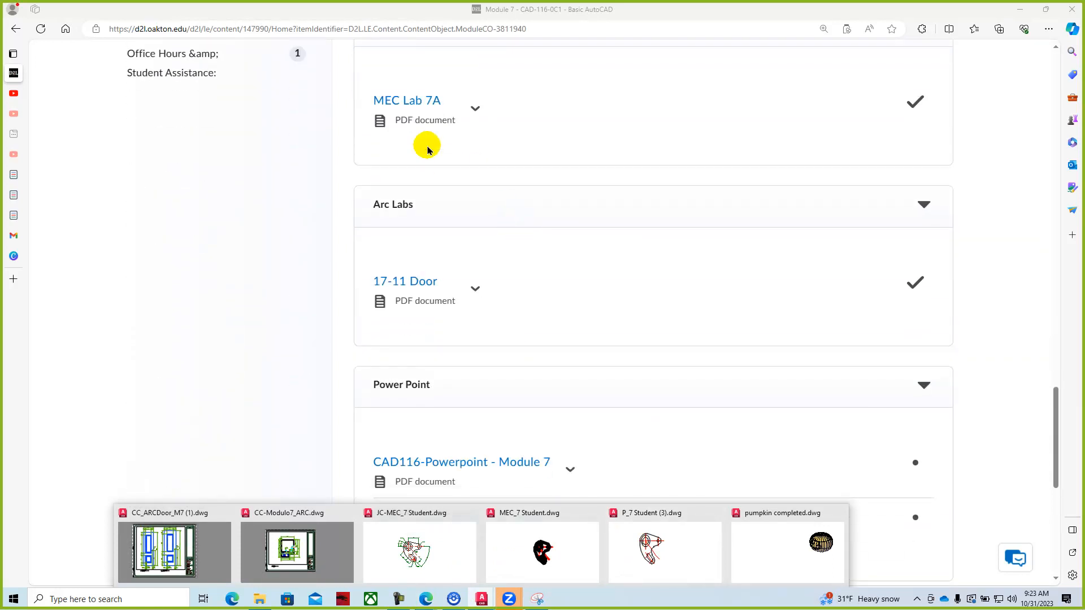
scroll(502, 201, "down", 8)
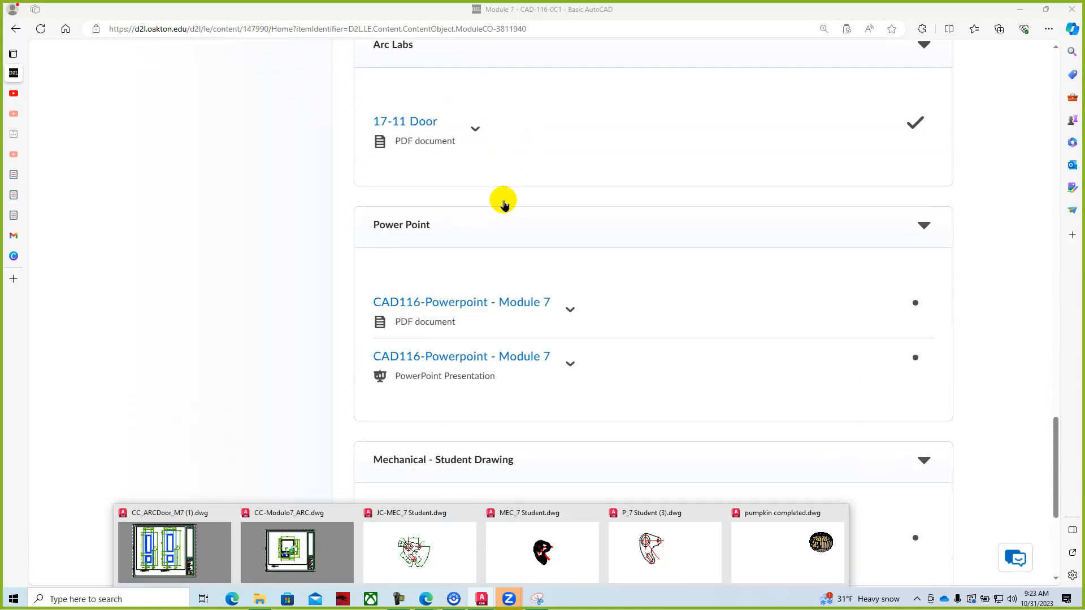
left_click(478, 247)
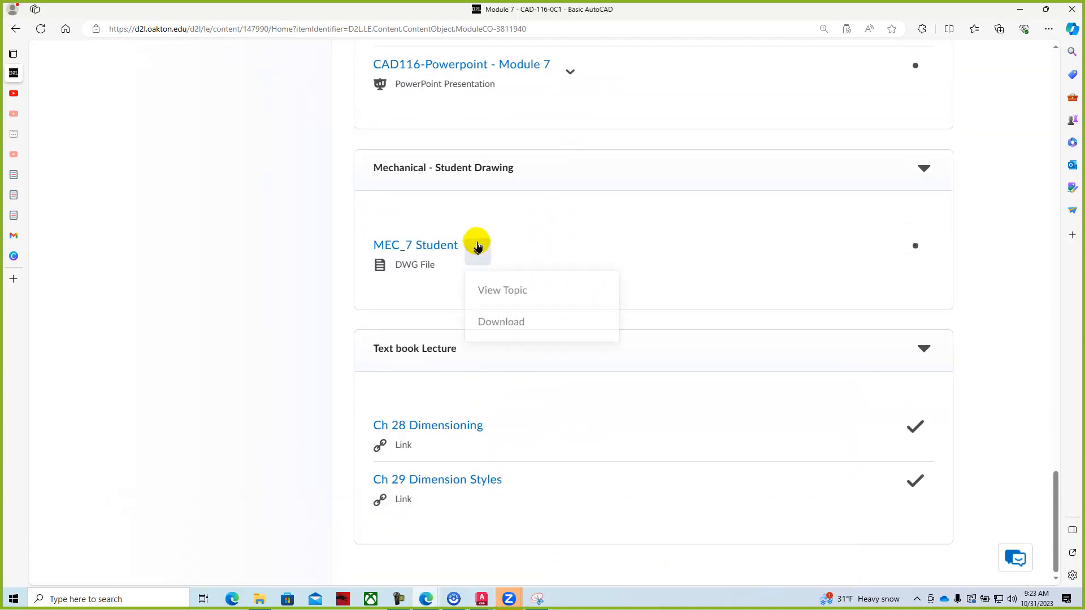
left_click(511, 327)
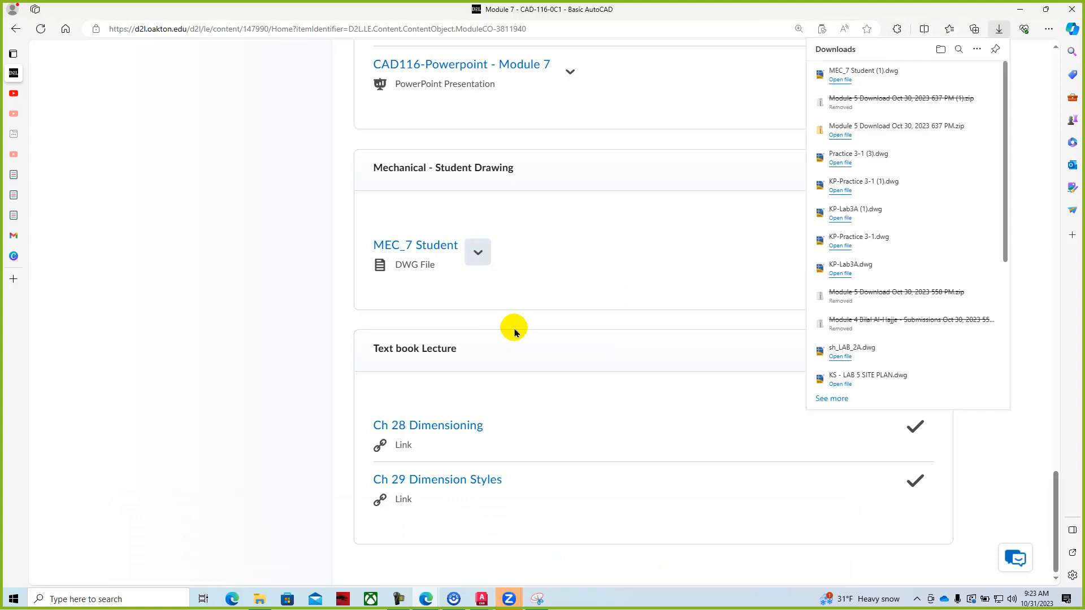
left_click(841, 79)
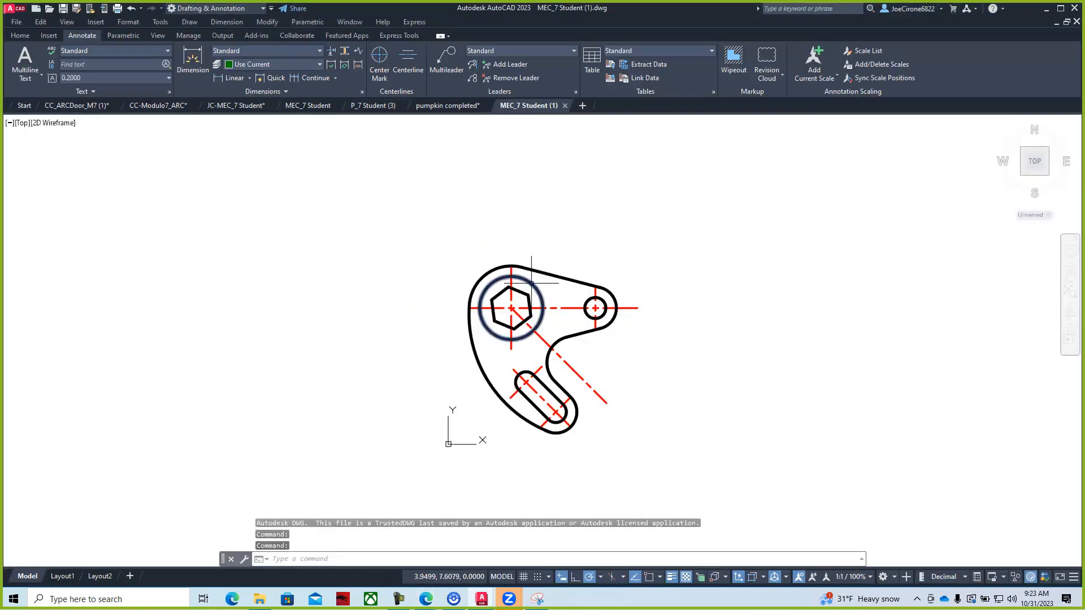
scroll(527, 283, "up", 4)
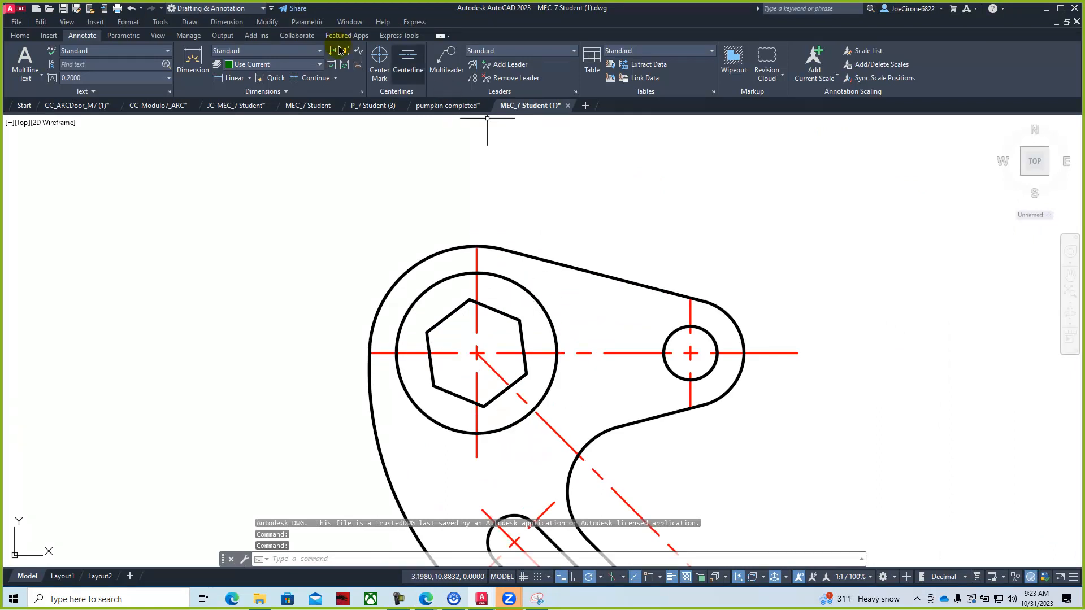
left_click(237, 79)
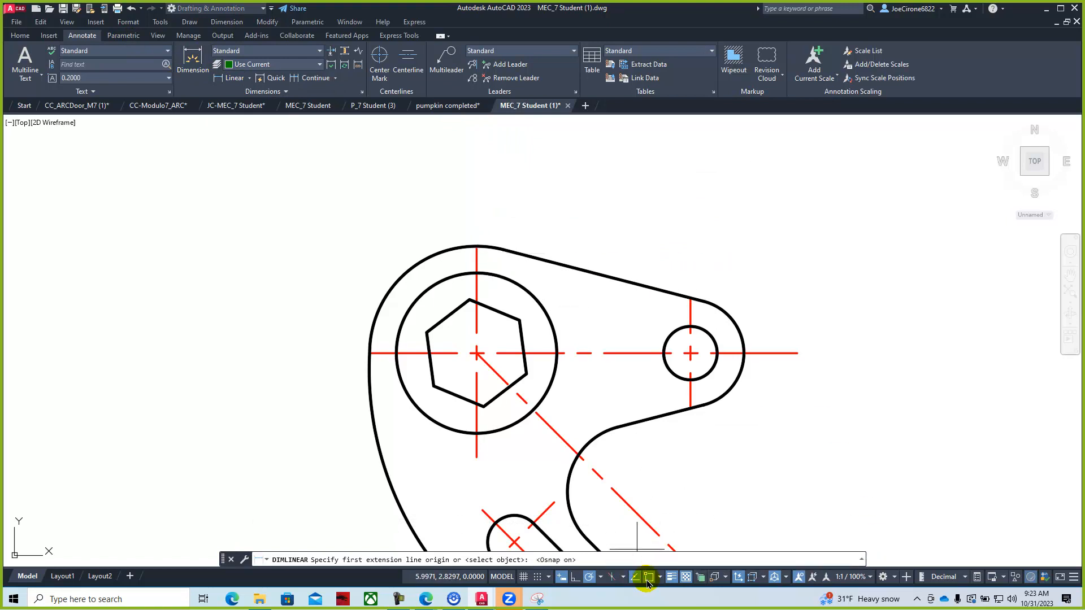
left_click(476, 246)
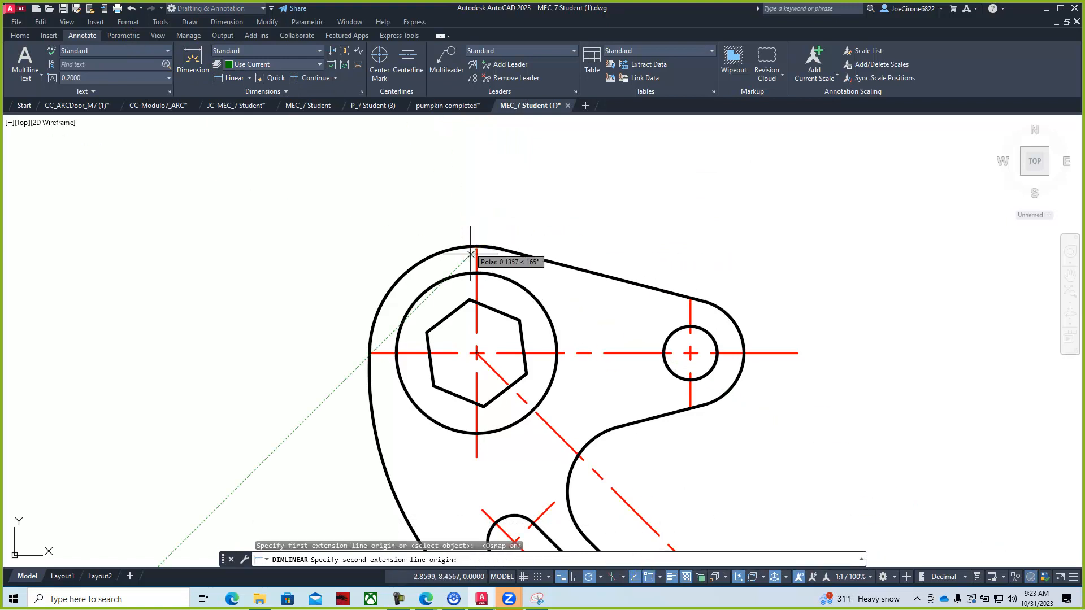
scroll(482, 247, "up", 6)
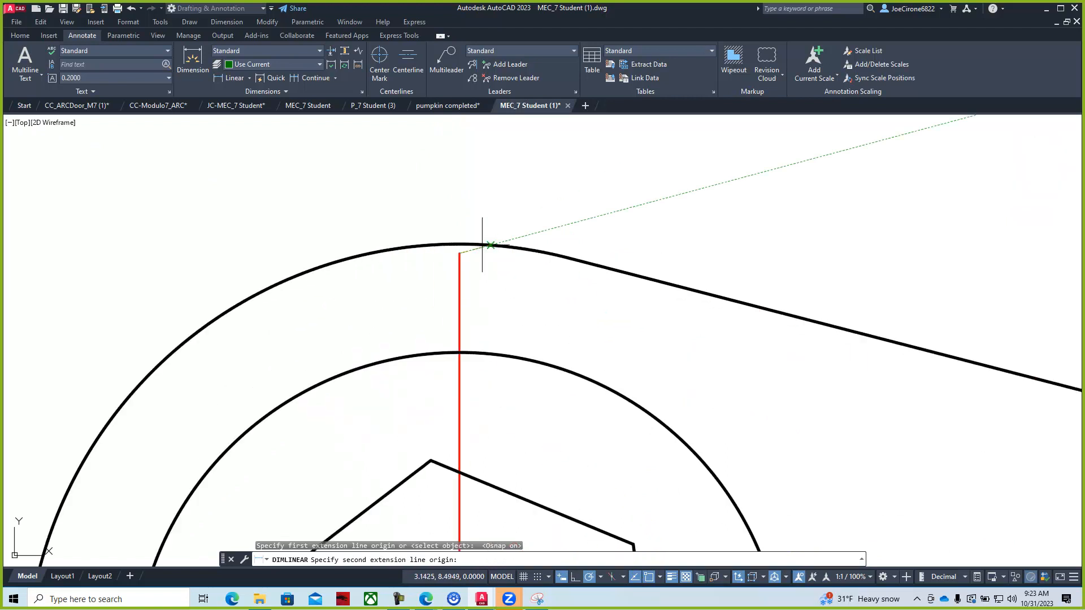
left_click(460, 254)
scroll(696, 322, "down", 6)
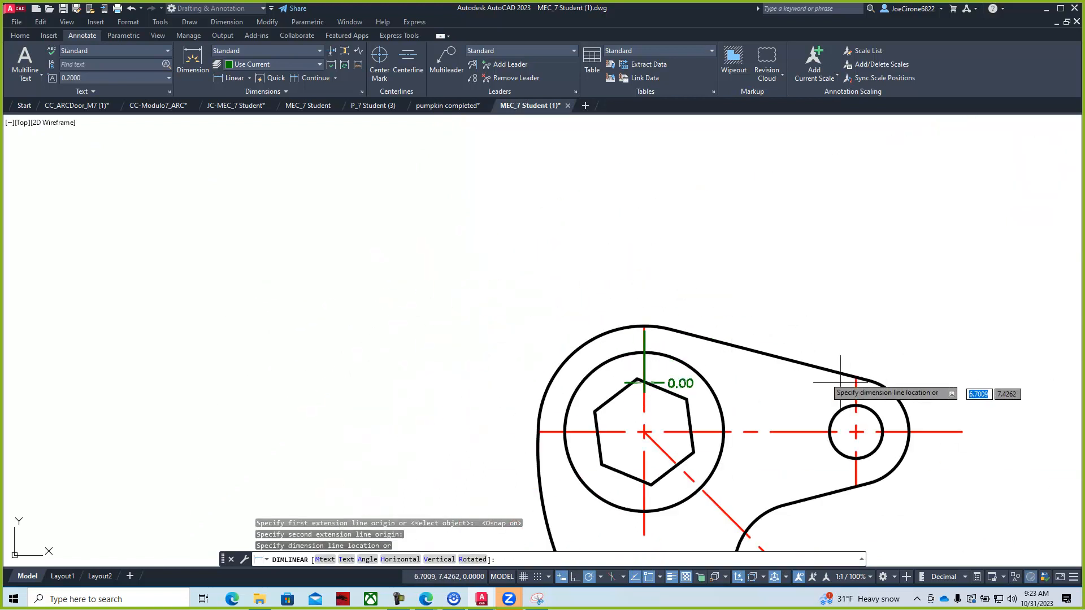
key("Escape")
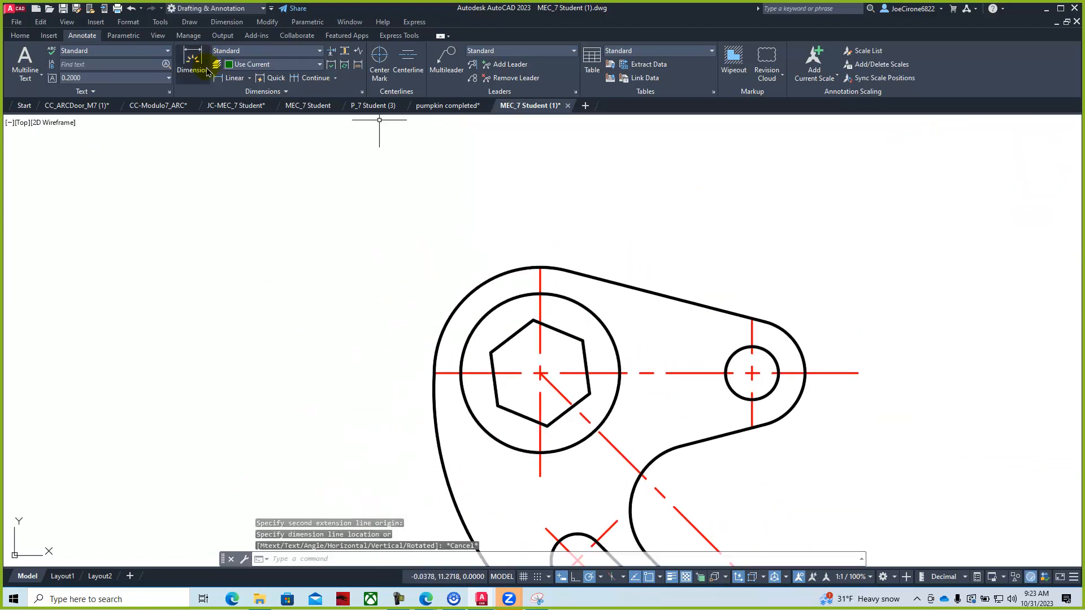
Step: Add a horizontal linear dimension above the part between the vertical centerlines of the hexagon boss and the small hole
left_click(233, 78)
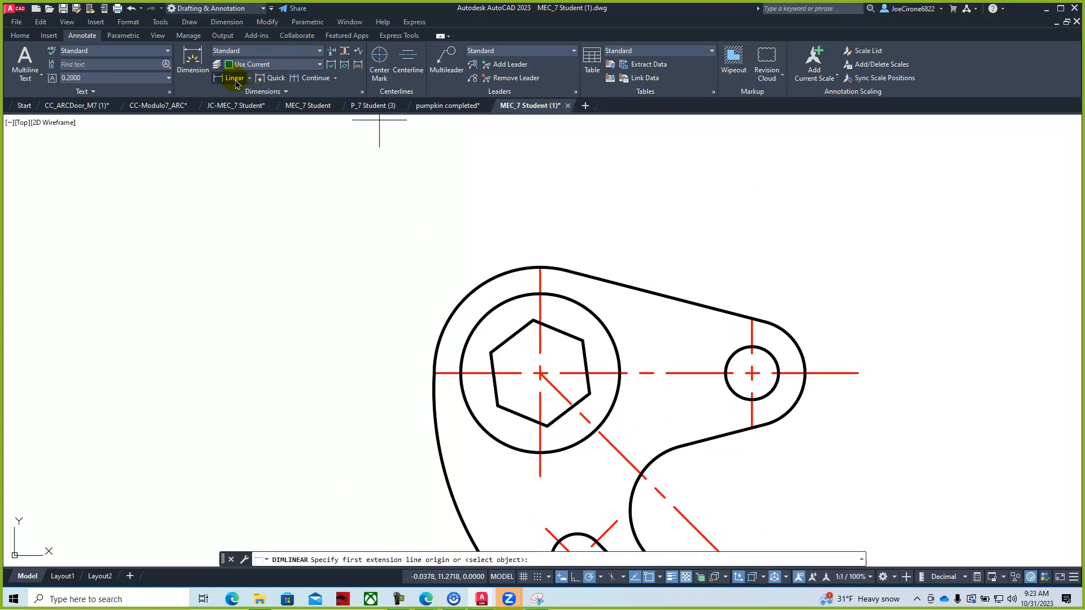
left_click(540, 270)
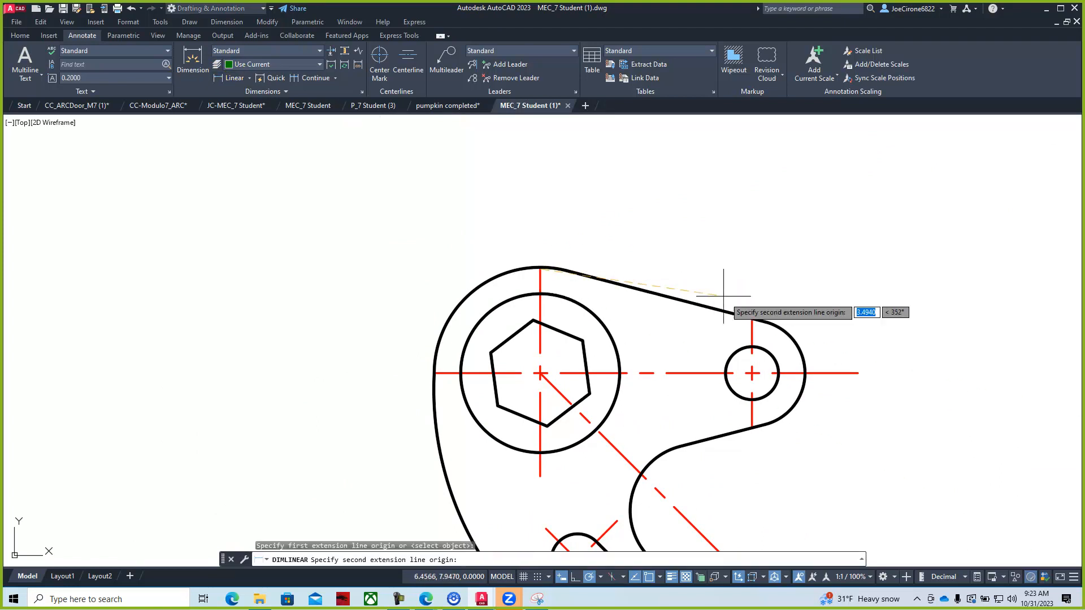
left_click(752, 318)
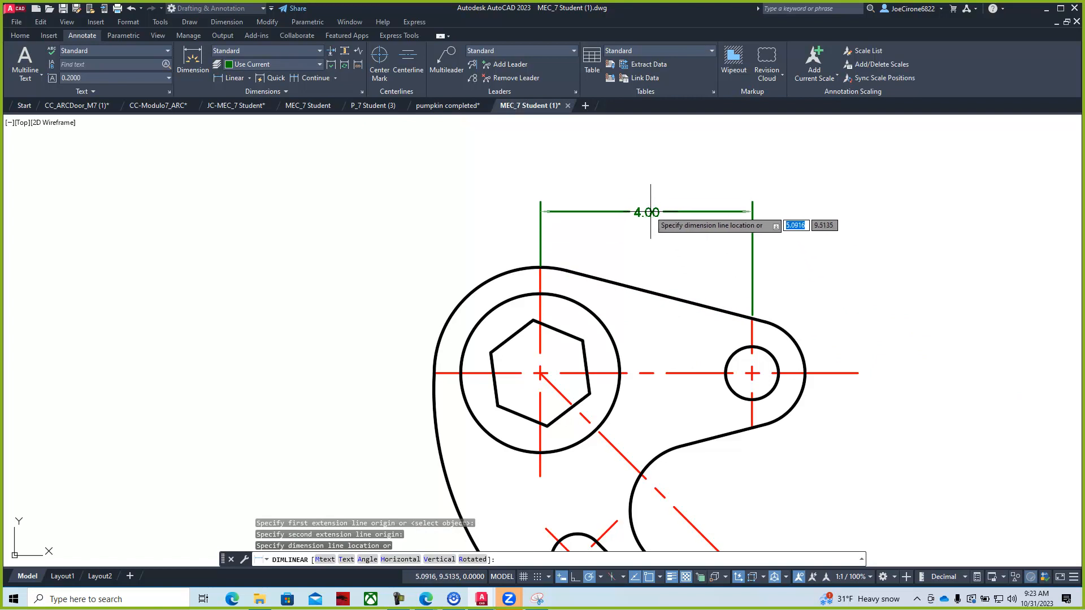
left_click(643, 190)
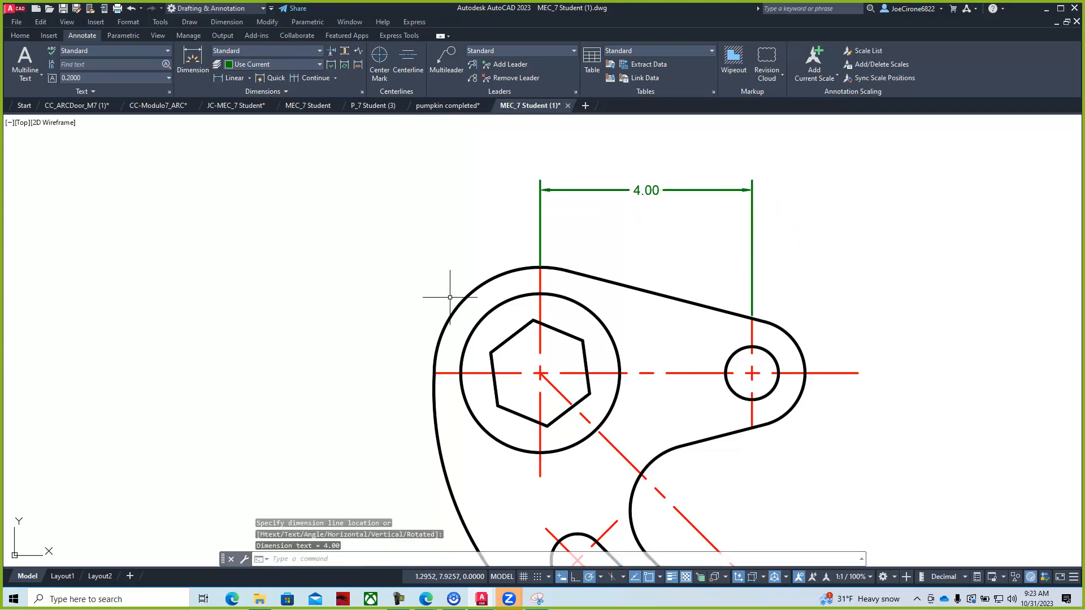
Step: Add a radius dimension to the large outer arc around the hexagon boss, with its text outside the part's upper left
left_click(249, 78)
left_click(252, 195)
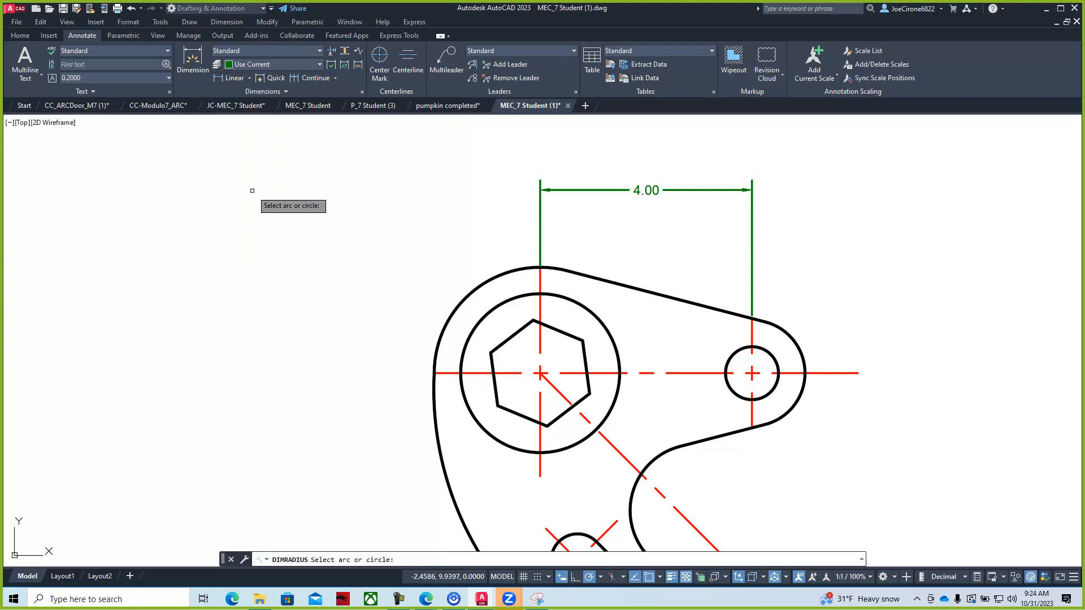
left_click(464, 296)
left_click(400, 216)
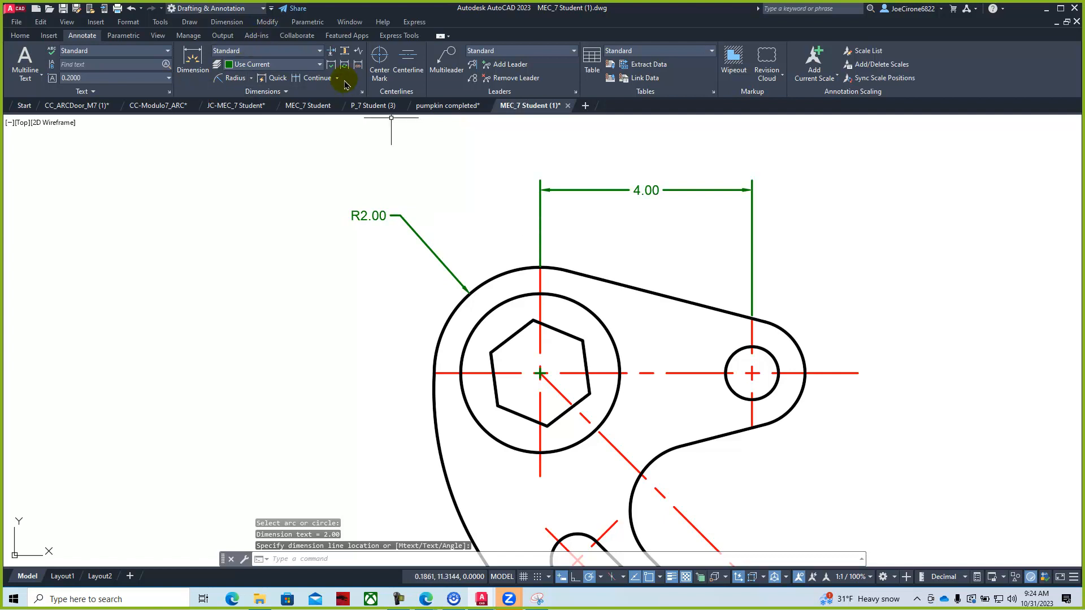
Step: Dimension the small hole's diameter, placing the text outside the part to the hole's upper right
left_click(192, 59)
left_click(764, 354)
left_click(841, 263)
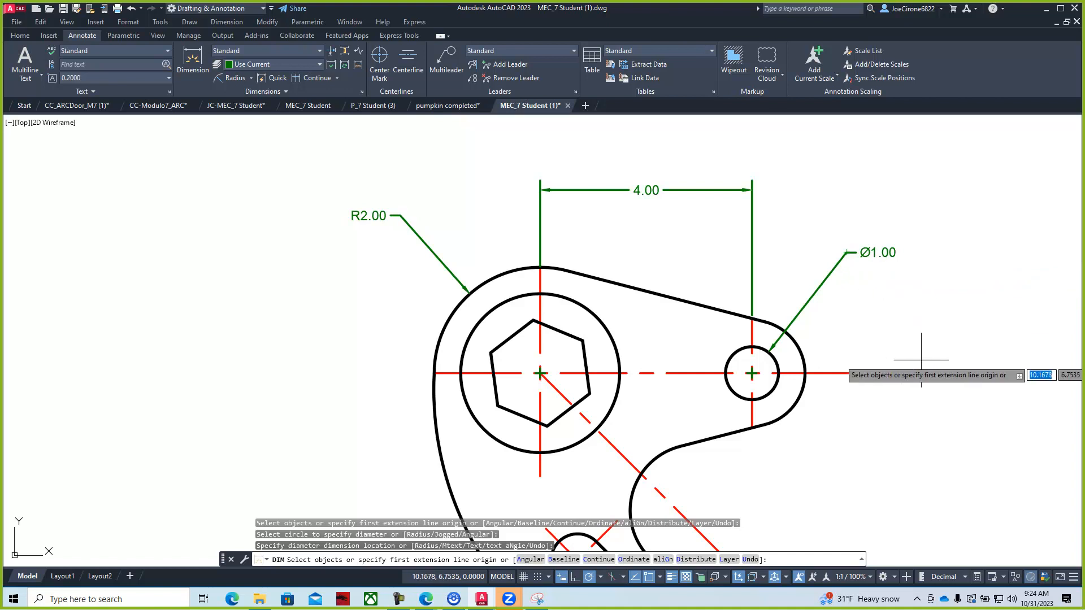
key("Return")
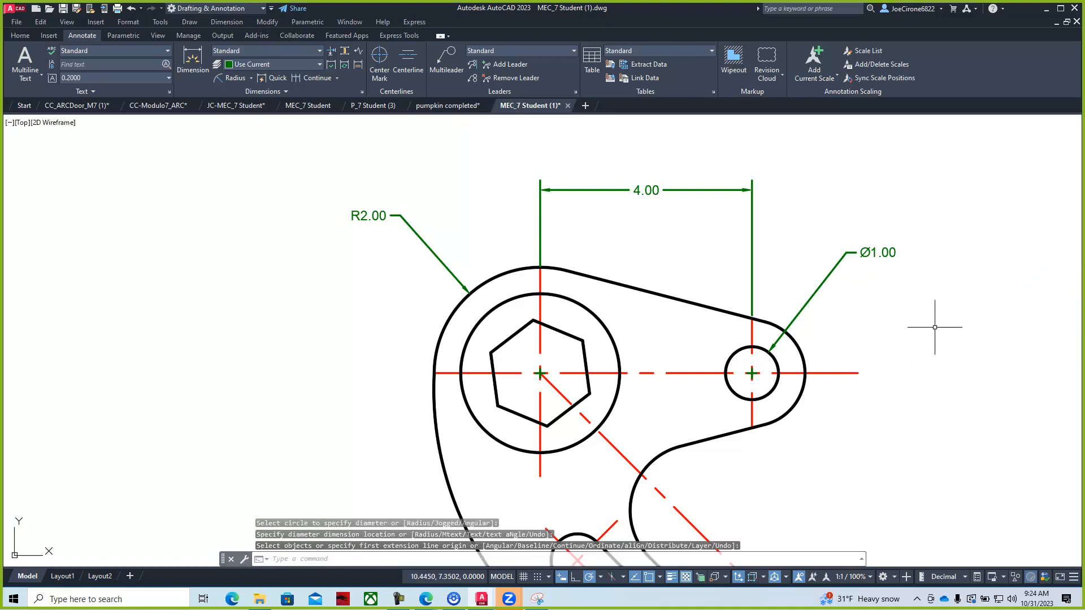
Step: Insert a layout from the B-Size MEC Titleblock (2020) (14) template stored in the Downloads folder
scroll(663, 336, "down", 3)
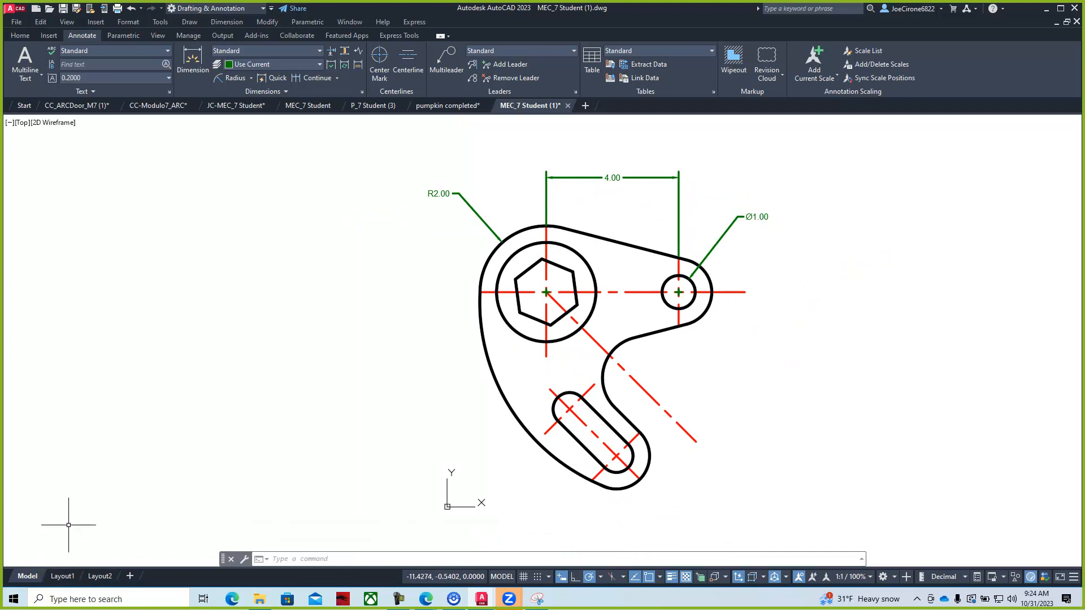
right_click(62, 583)
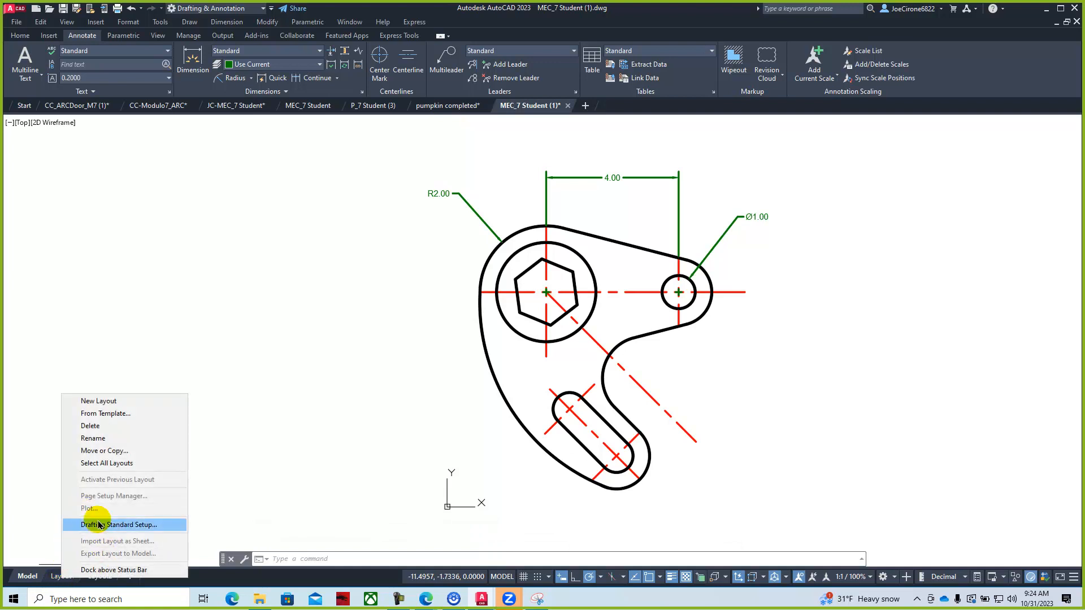
left_click(97, 413)
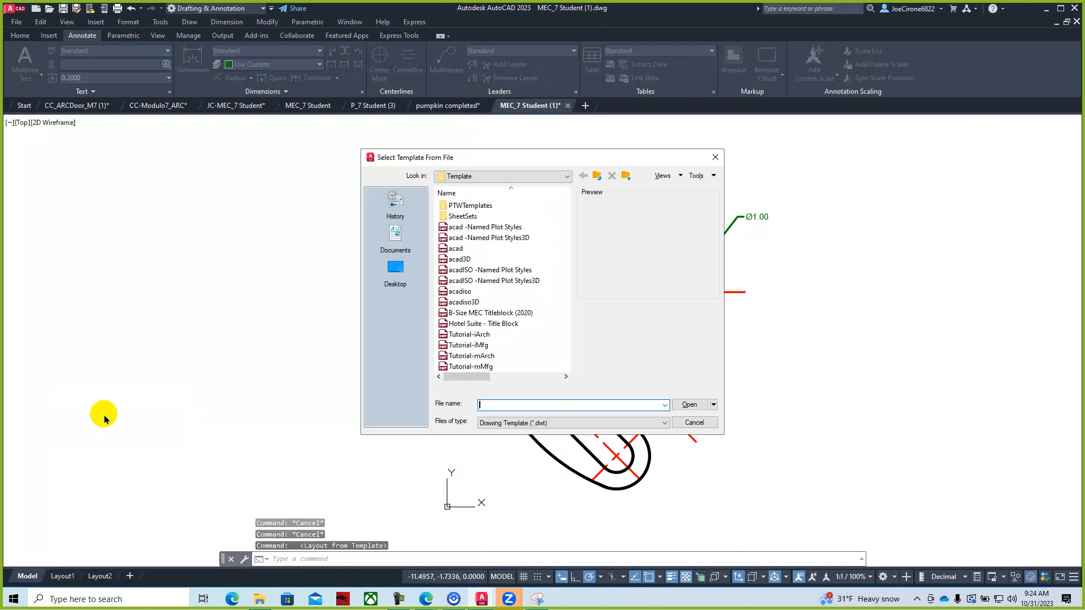
left_click(561, 175)
left_click(482, 197)
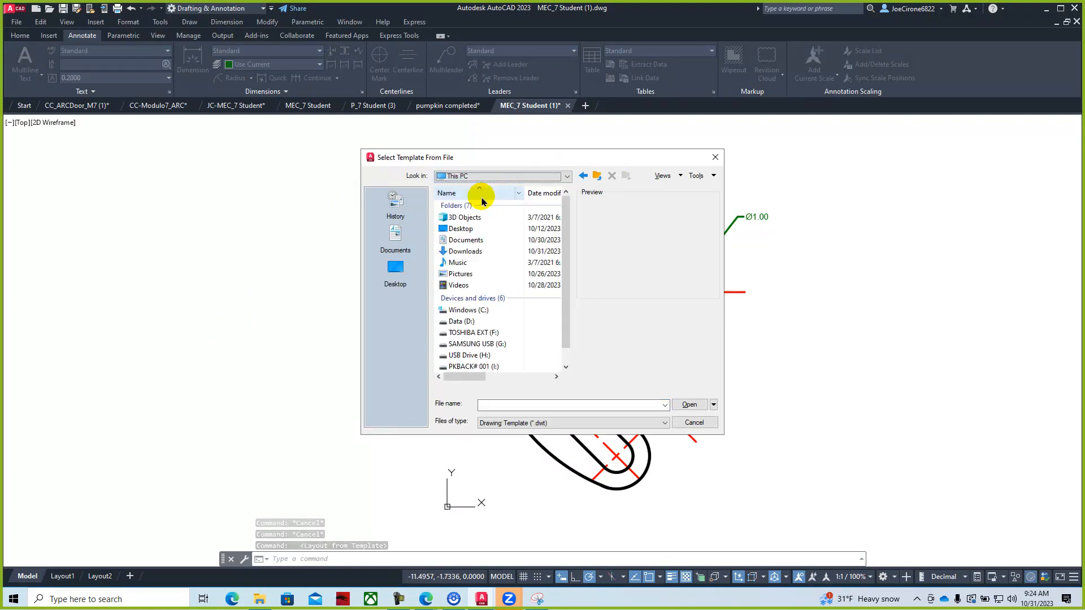
double_click(473, 254)
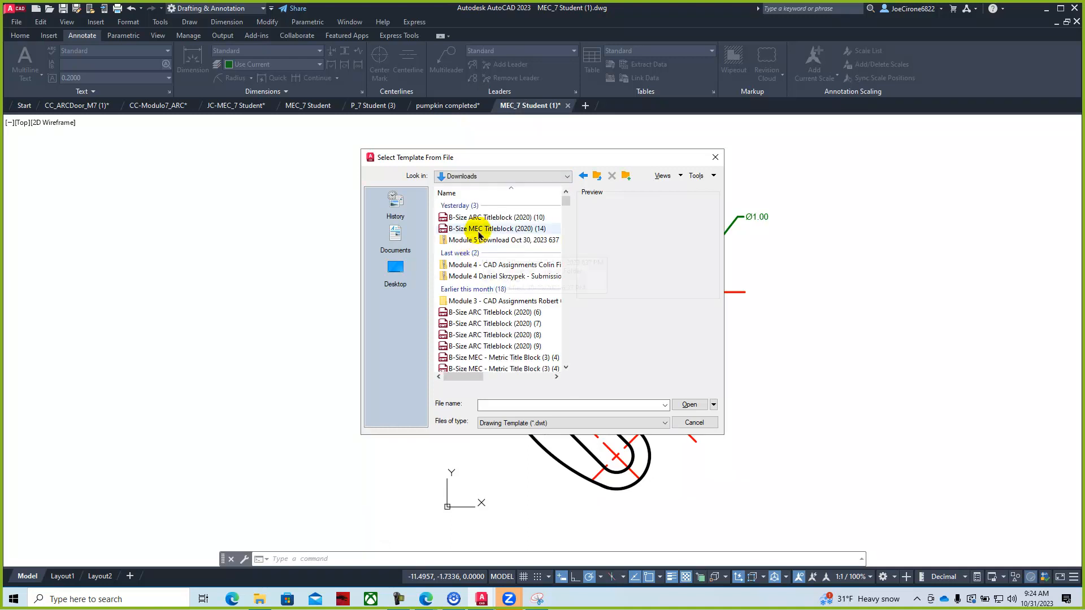
left_click(484, 231)
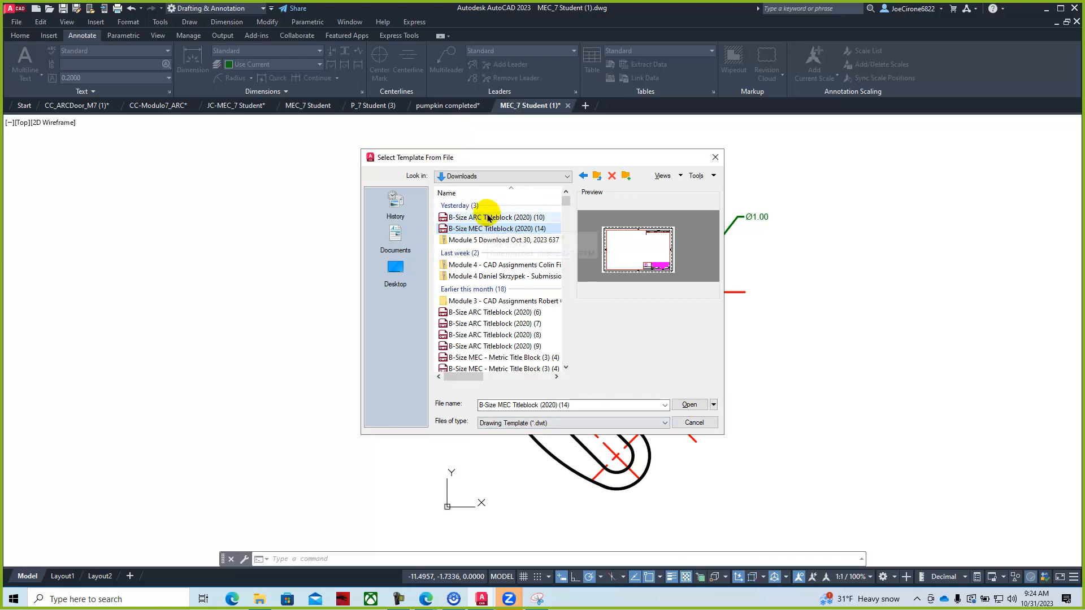
left_click(688, 405)
left_click(591, 255)
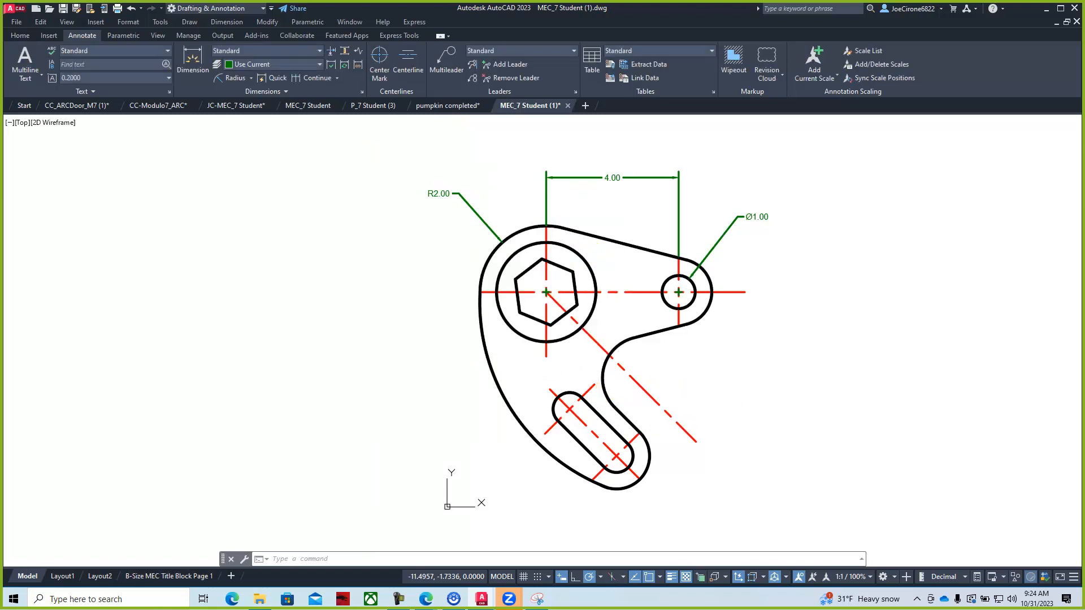
Step: Switch to the B-Size MEC Title Block Page 1 layout and set its viewport scale to 1:1
left_click(170, 576)
mouse_move(291, 347)
middle_mouse_down()
mouse_move(359, 347)
mouse_move(235, 345)
mouse_move(218, 448)
middle_mouse_up()
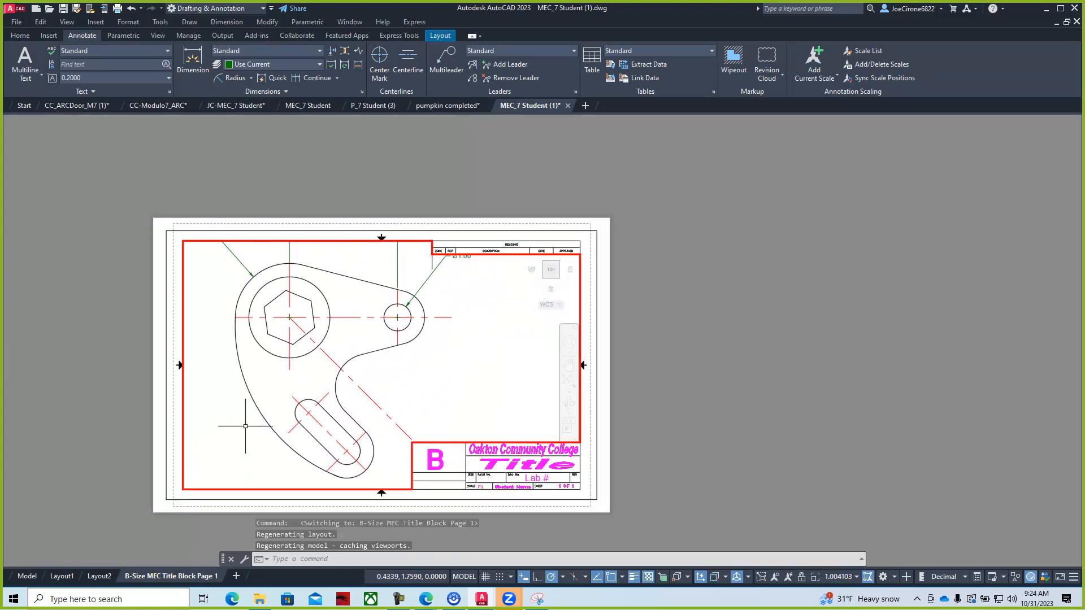
left_click(848, 577)
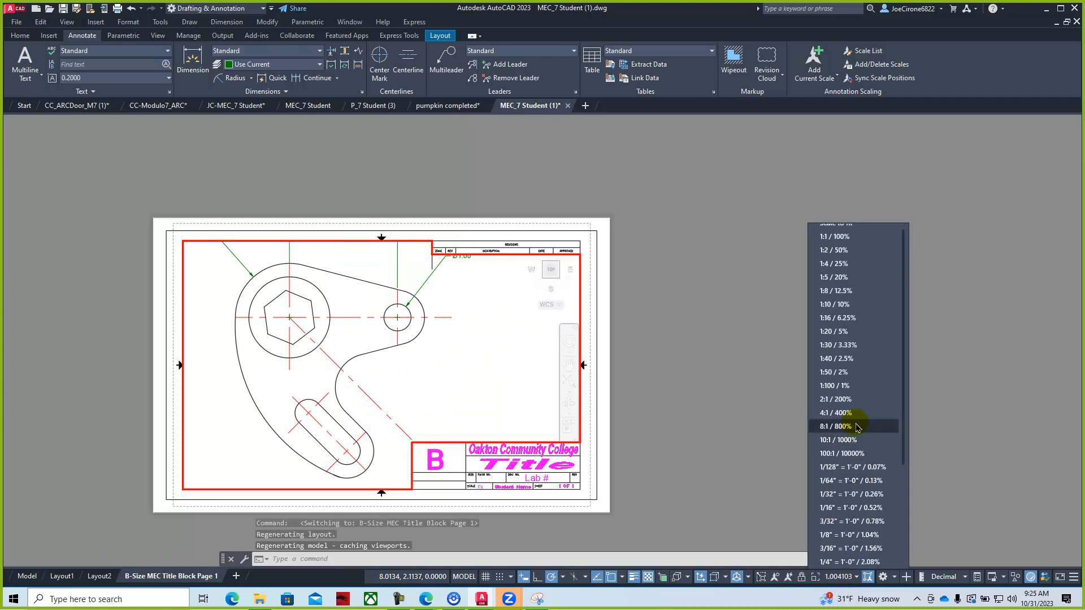
left_click(848, 238)
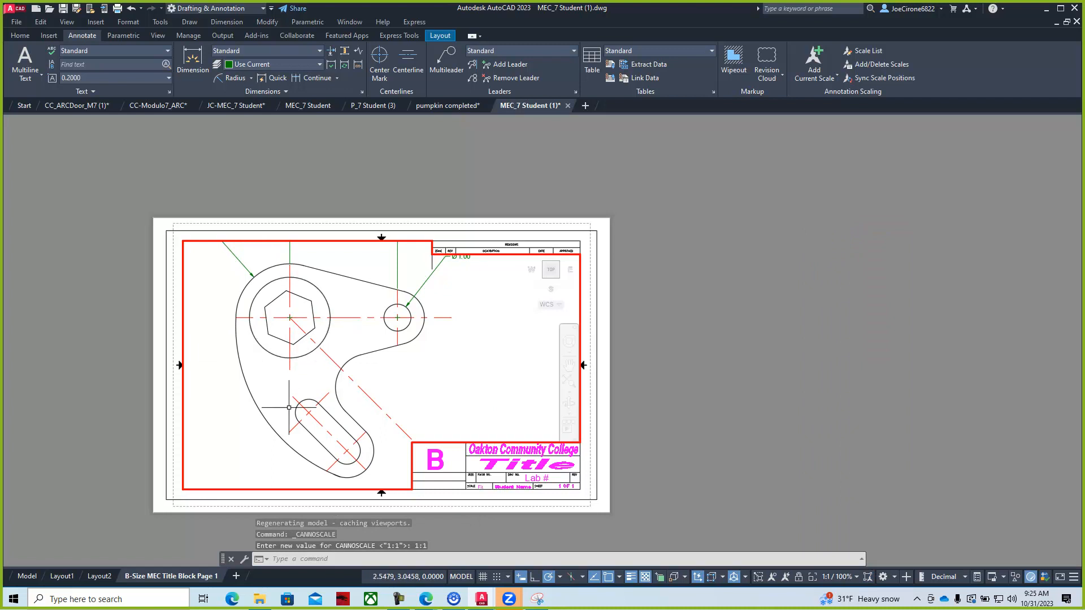
Step: Set the title block viewport's scale to 1:2 with the dimensioned part fully inside the frame, and lock the viewport
left_click(856, 578)
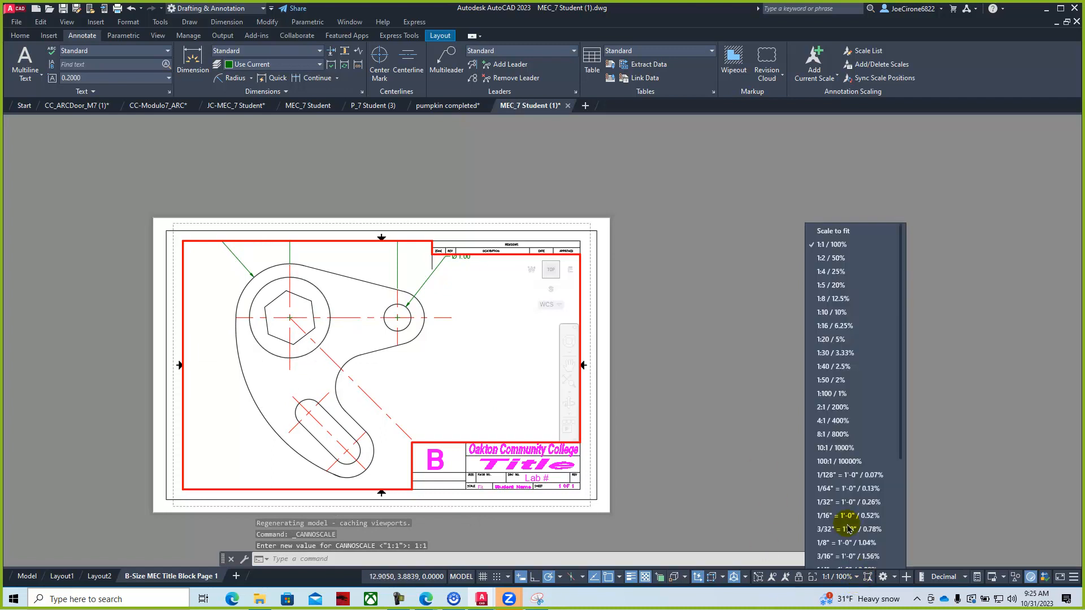
left_click(833, 250)
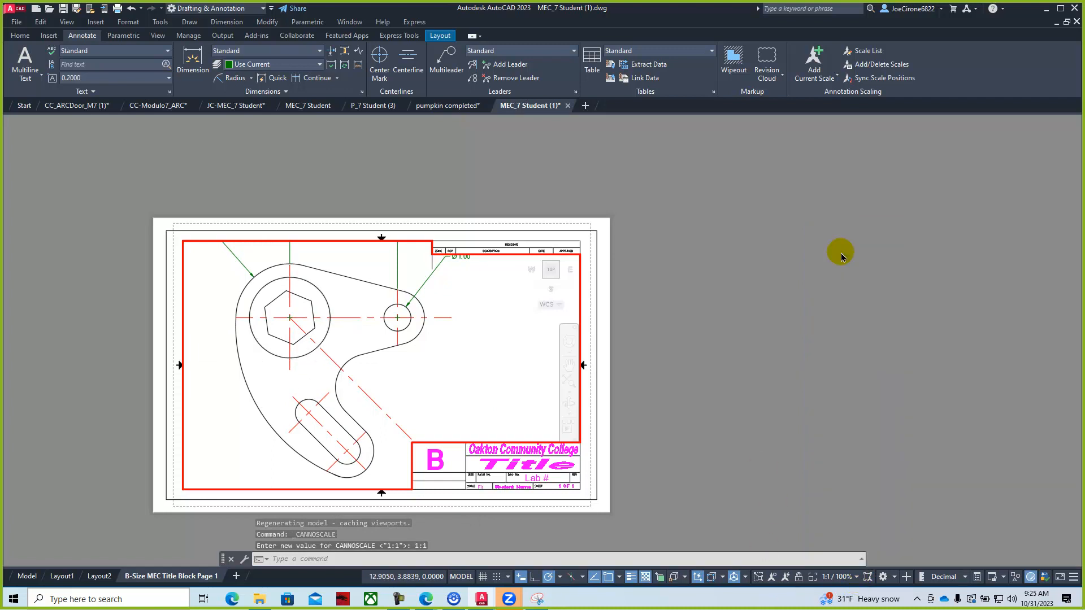
middle_click_drag(390, 389, 325, 386)
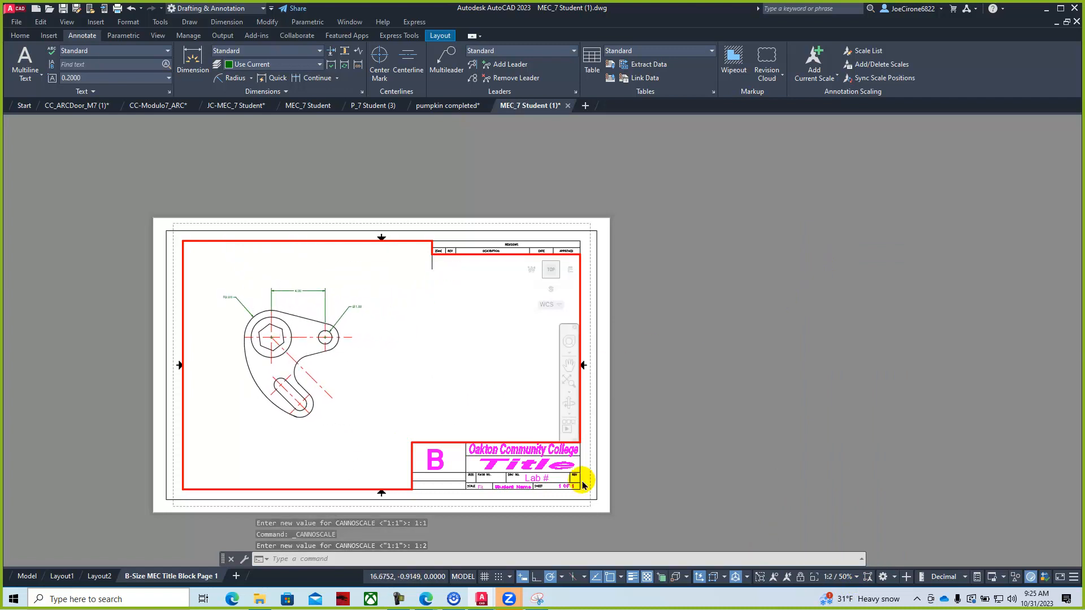
left_click(801, 581)
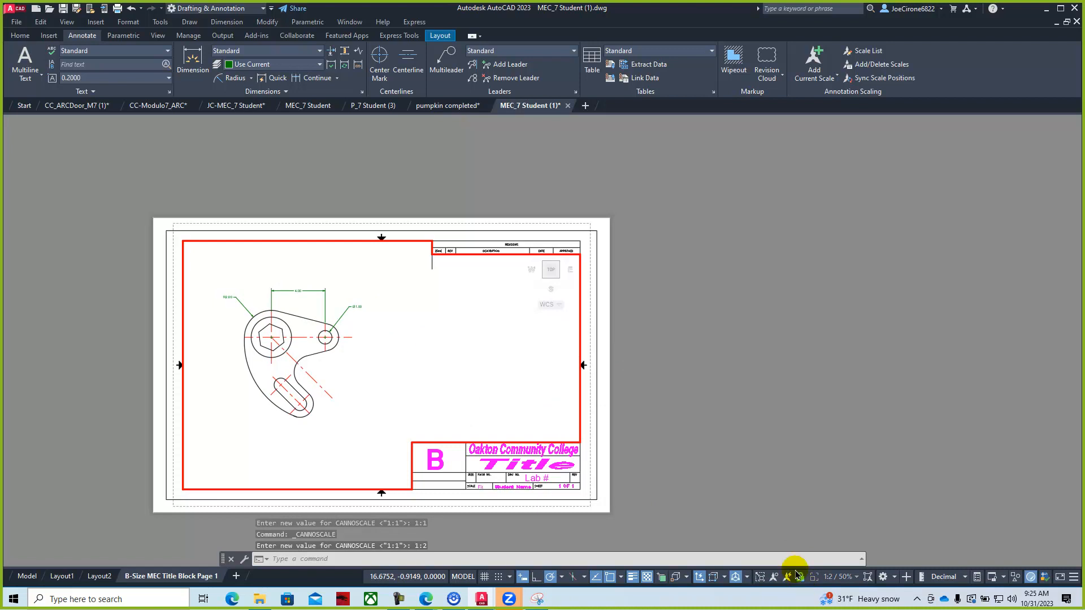
Step: Add an aligned dimension between the slot's two end centers, placed outside the part's lower left edge, and return to paper space
scroll(265, 350, "up", 2)
scroll(267, 373, "up", 2)
middle_click_drag(267, 373, 338, 276)
scroll(338, 275, "down", 3)
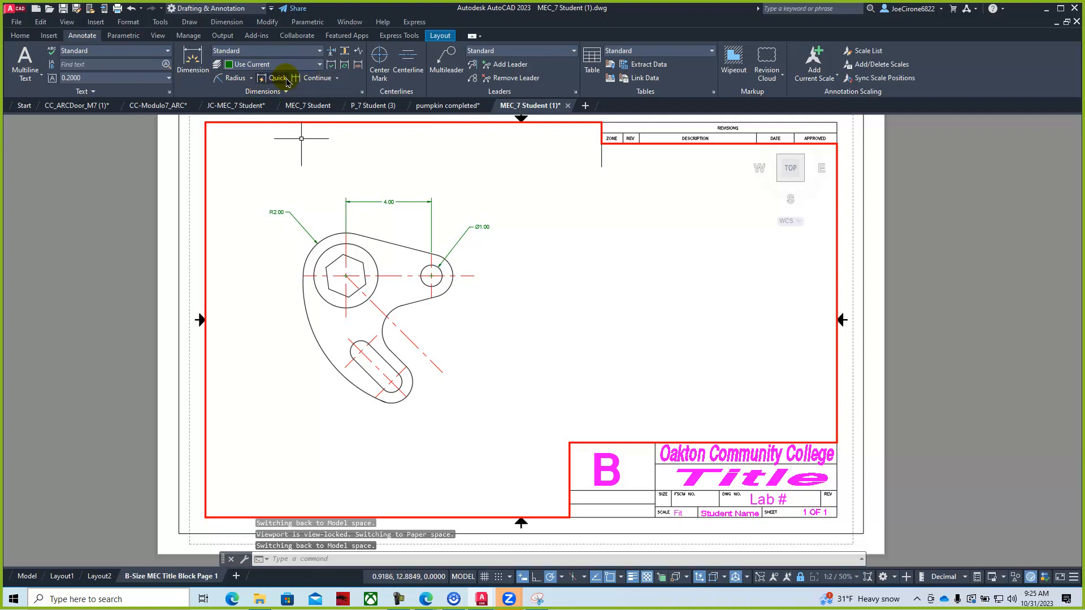
left_click(251, 78)
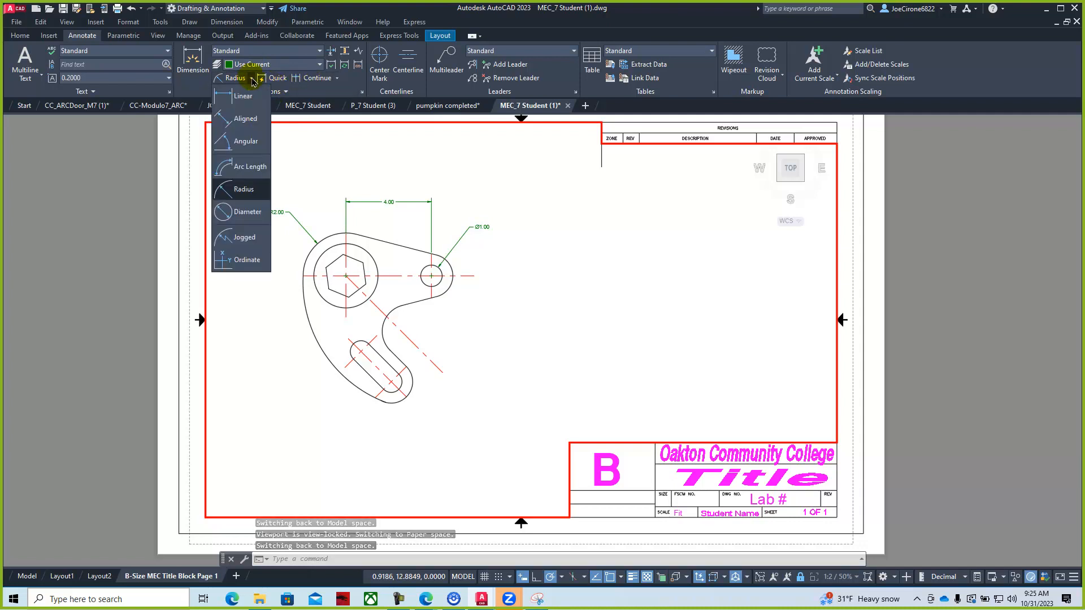
left_click(247, 125)
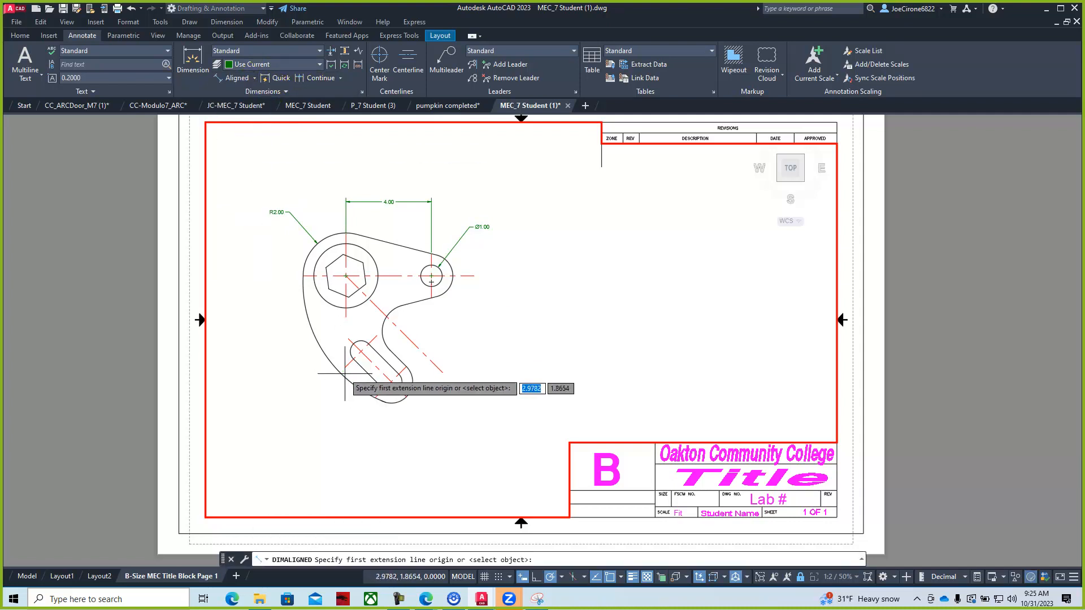
left_click(345, 368)
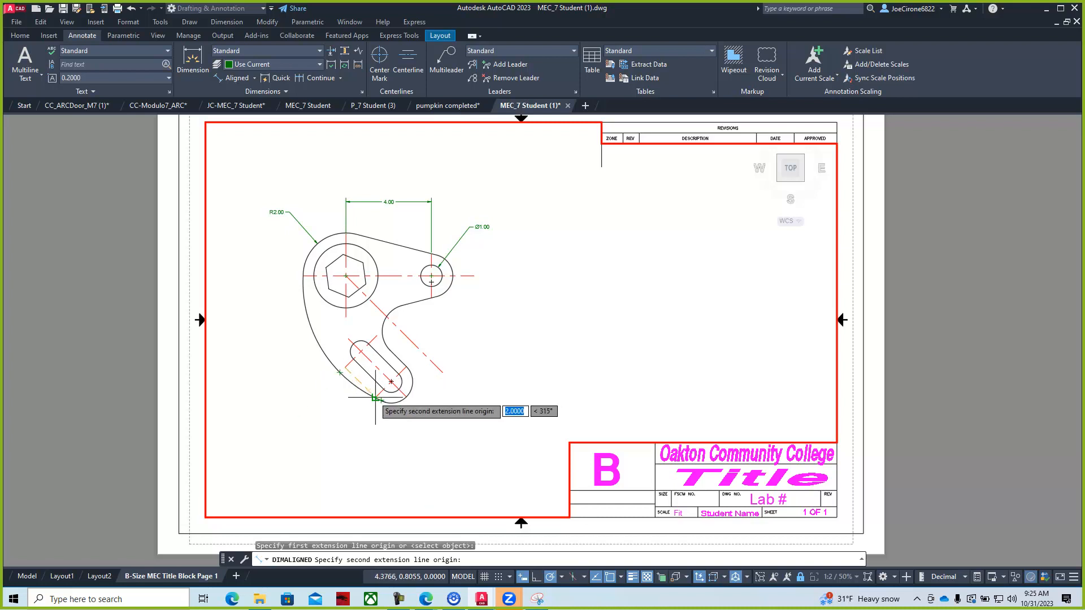
scroll(375, 398, "up", 6)
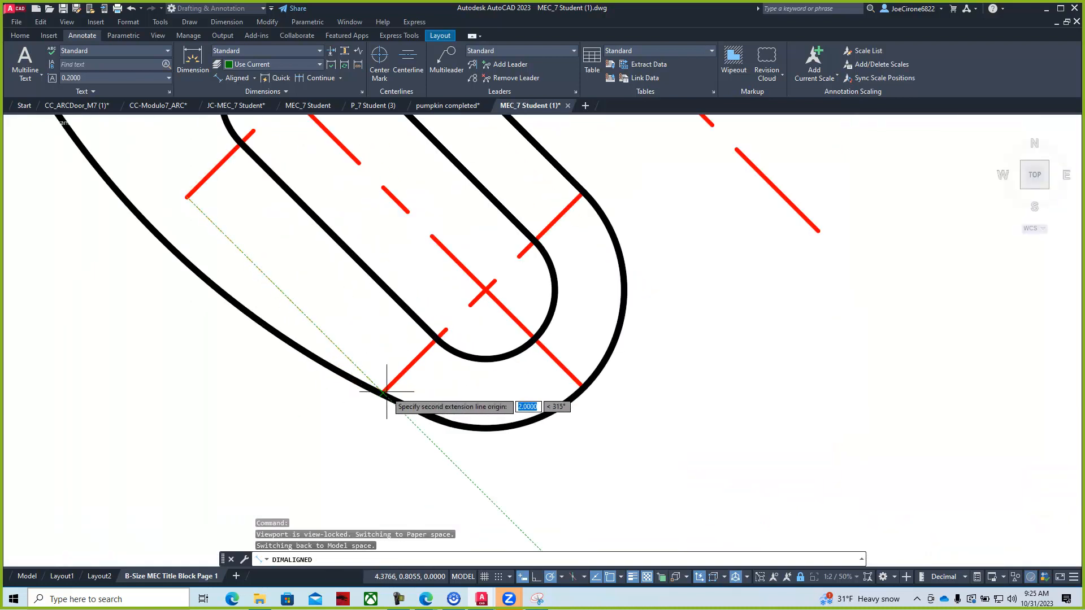
left_click(387, 391)
left_click(215, 441)
scroll(266, 396, "down", 4)
scroll(267, 395, "down", 2)
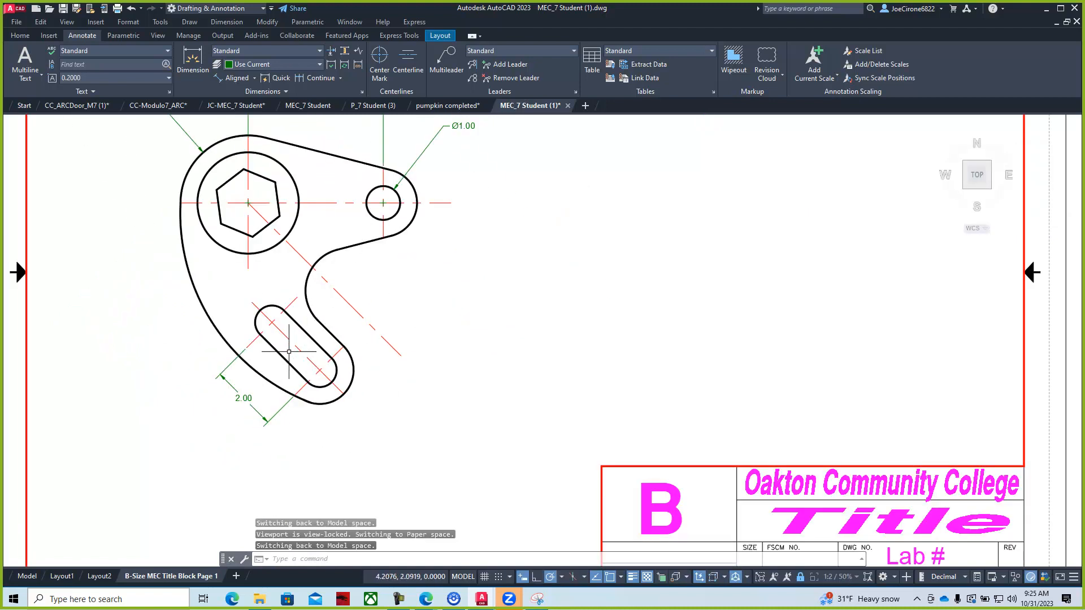
scroll(295, 354, "down", 3)
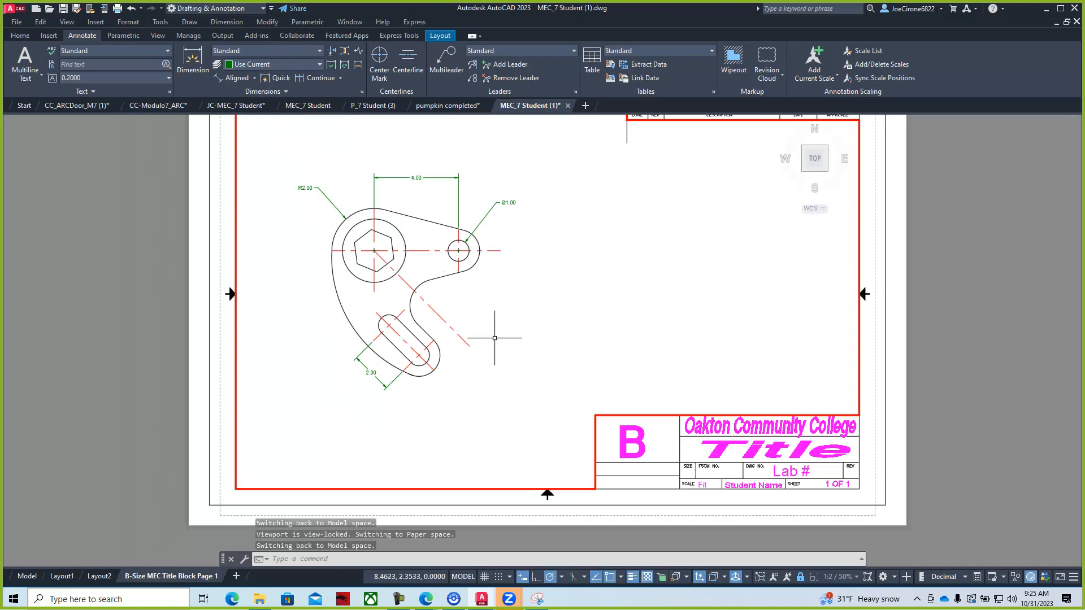
middle_click_drag(615, 327, 533, 377)
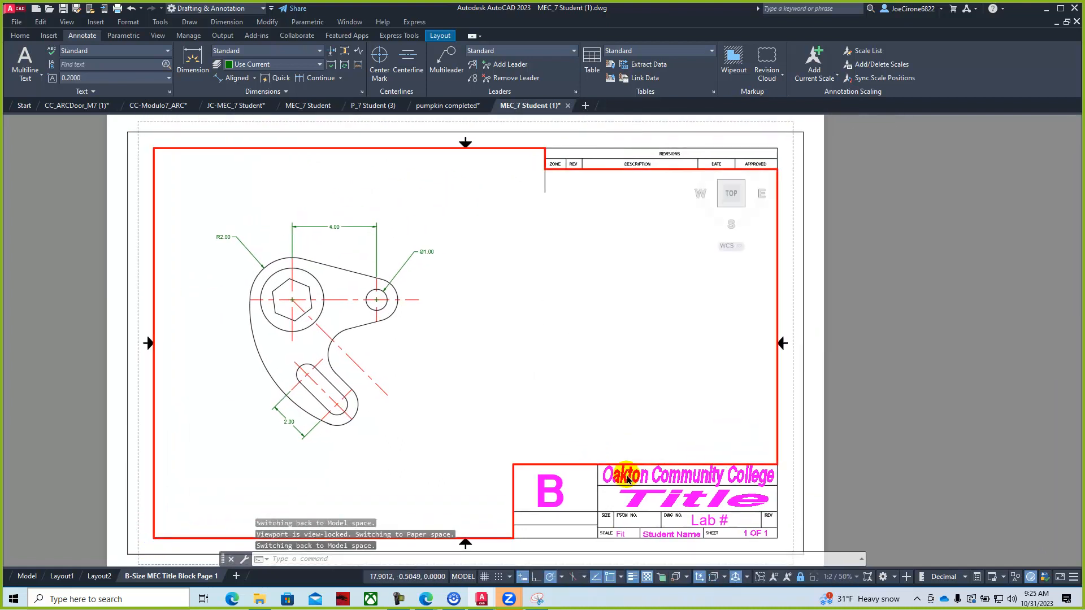
double_click(666, 507)
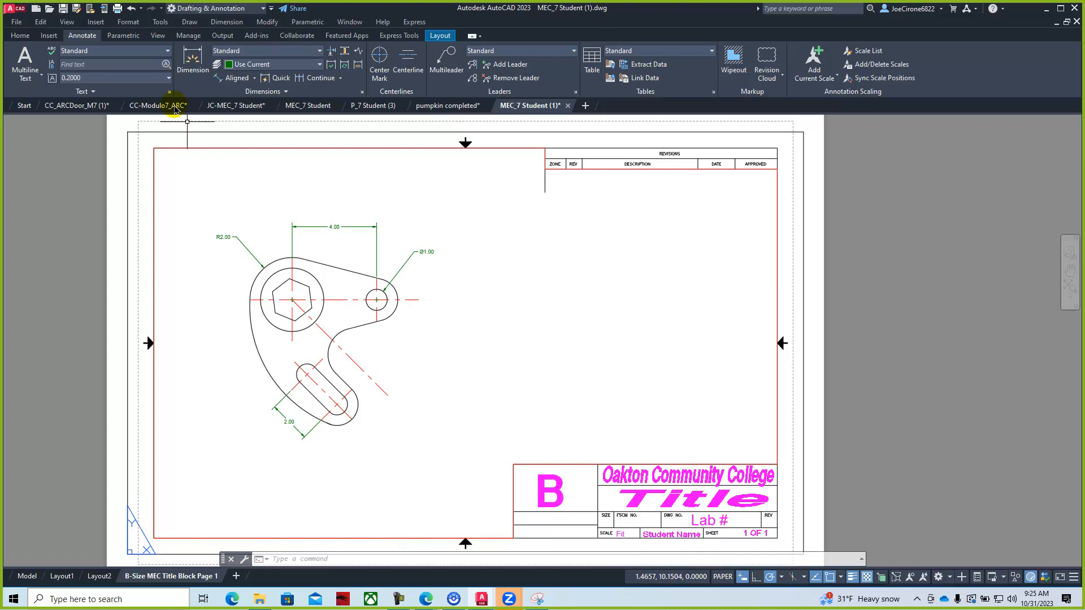
Step: Look over the CC-Modulo7_ARC floor plan layout and the dimensioned doors in the CC_ARCDoor_M7 (1) layout and model space
left_click(157, 106)
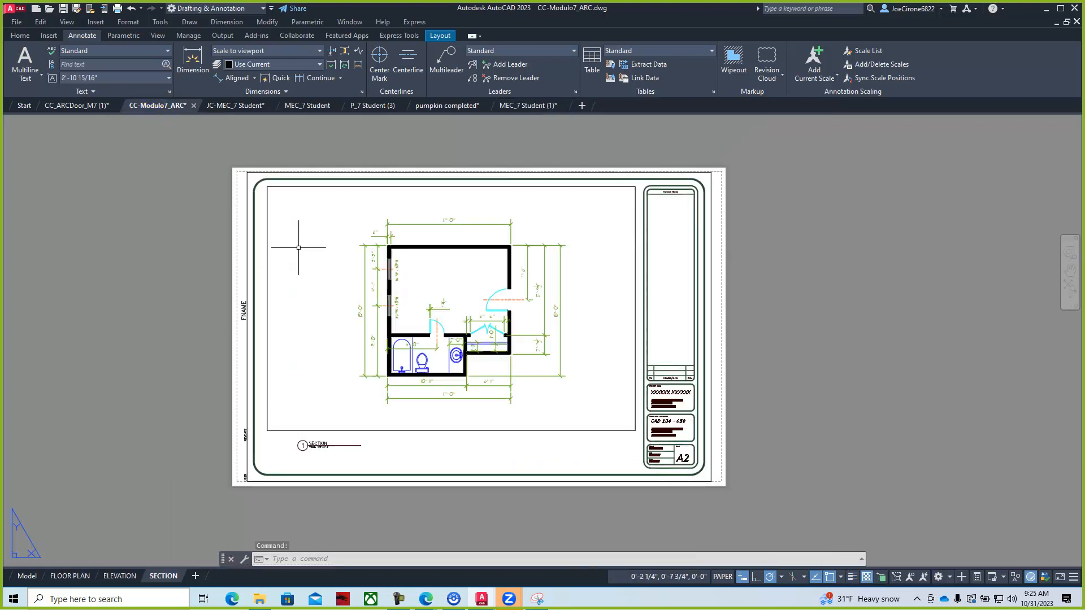
left_click(79, 106)
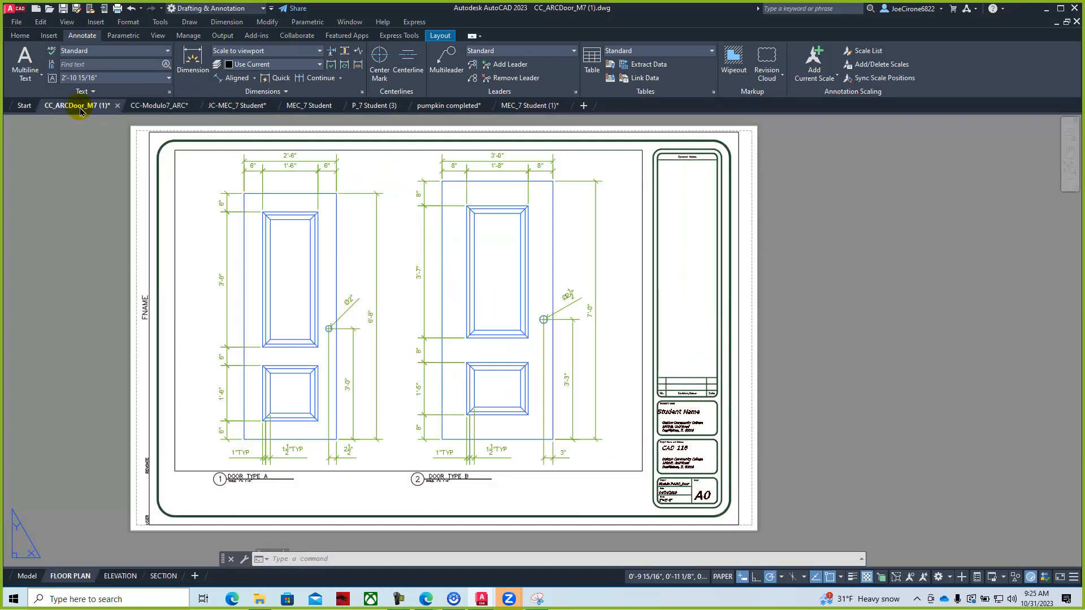
left_click(25, 576)
middle_click_drag(455, 418, 437, 370)
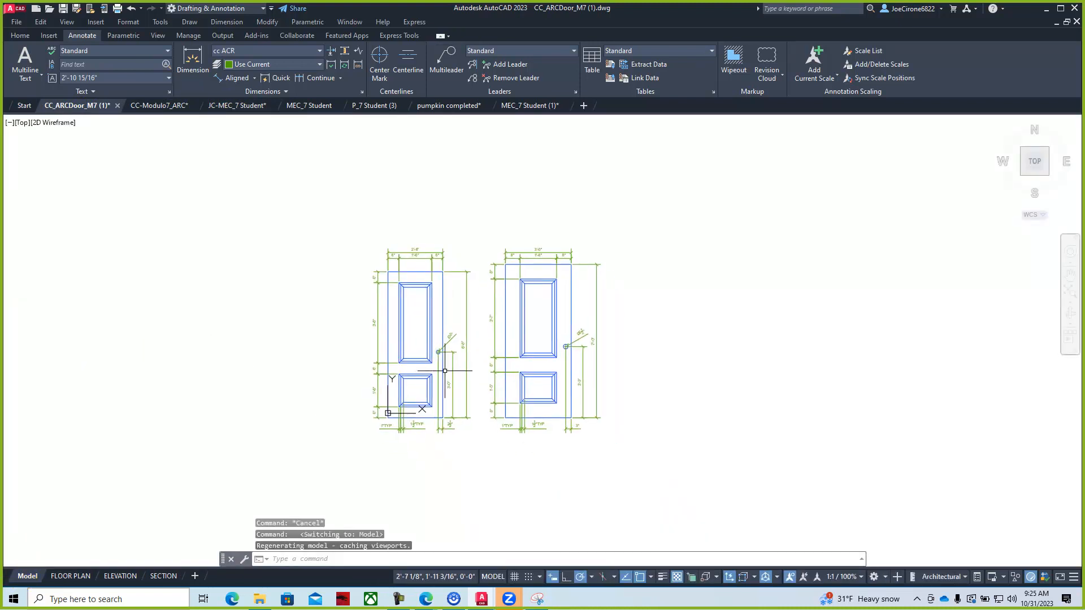
scroll(472, 361, "up", 2)
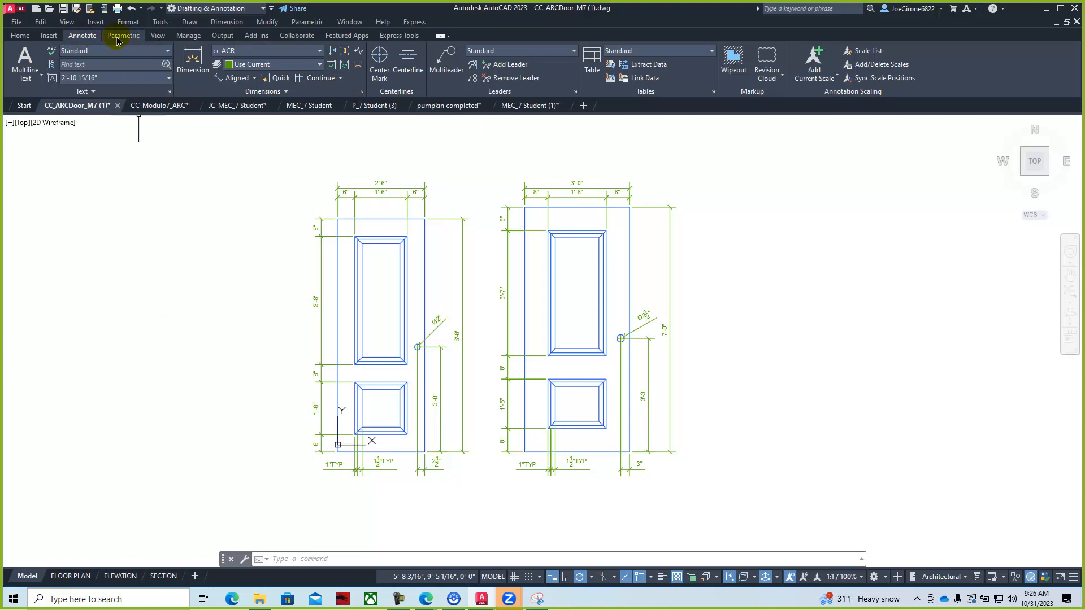
Step: Examine the dimension styles defined in the door drawing, comparing cc ACR with Standard
left_click(362, 92)
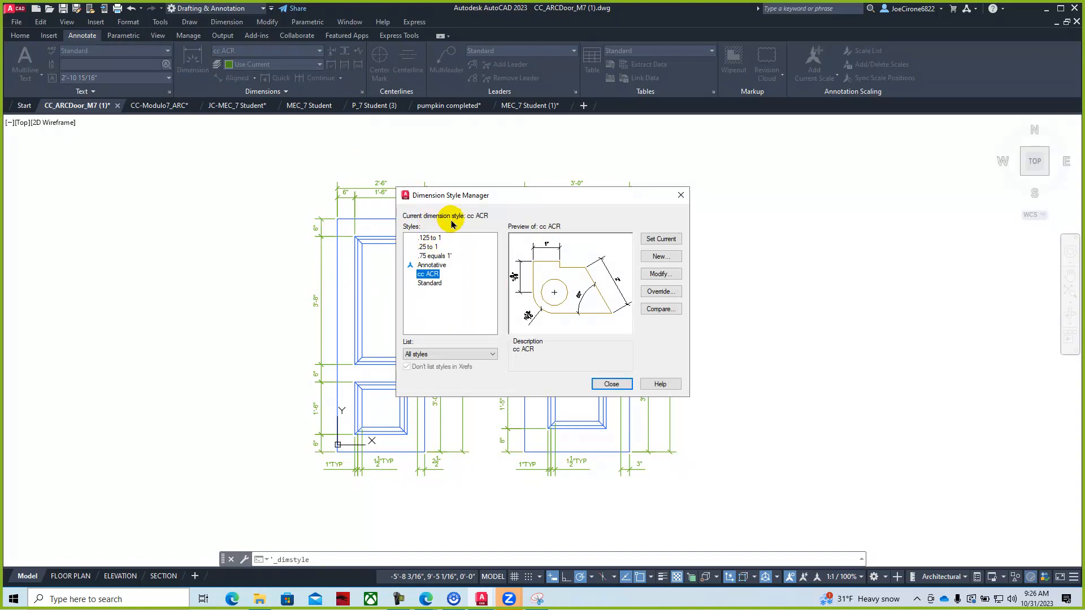
left_click(430, 283)
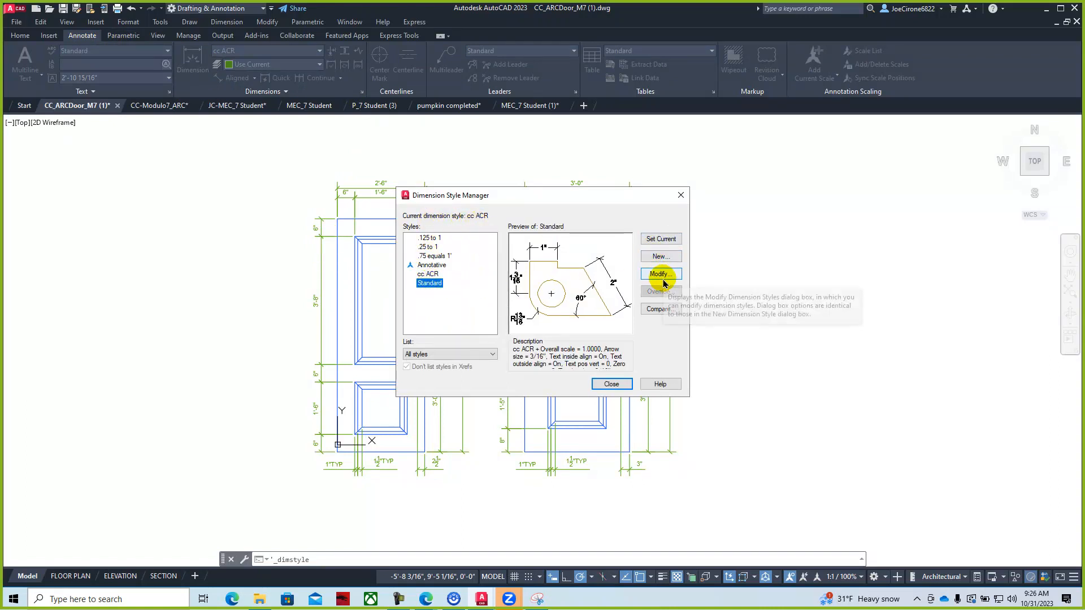
left_click(614, 387)
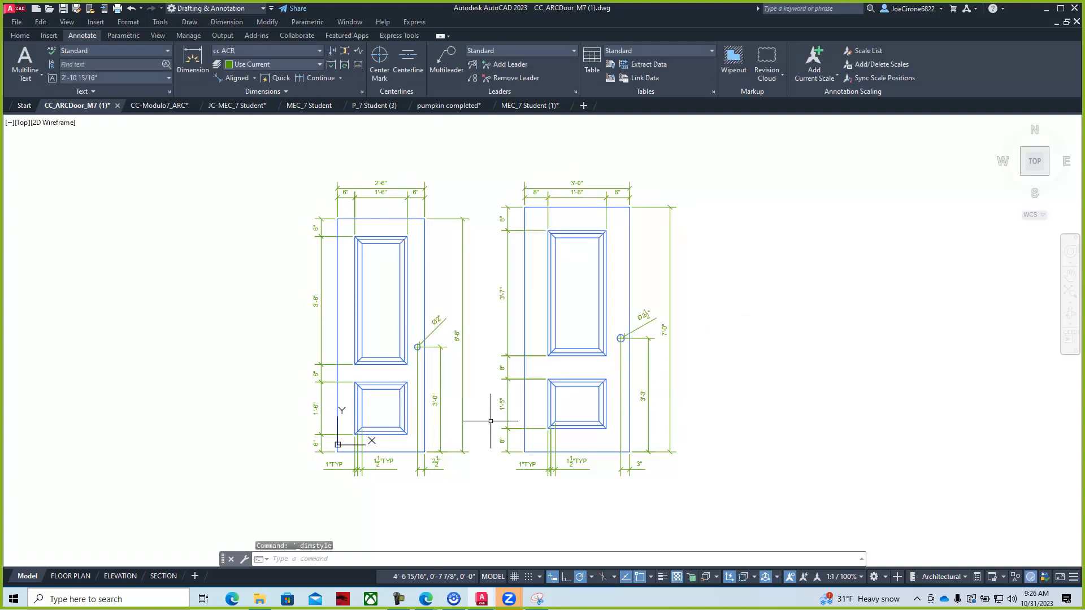
key("Escape")
key("Escape")
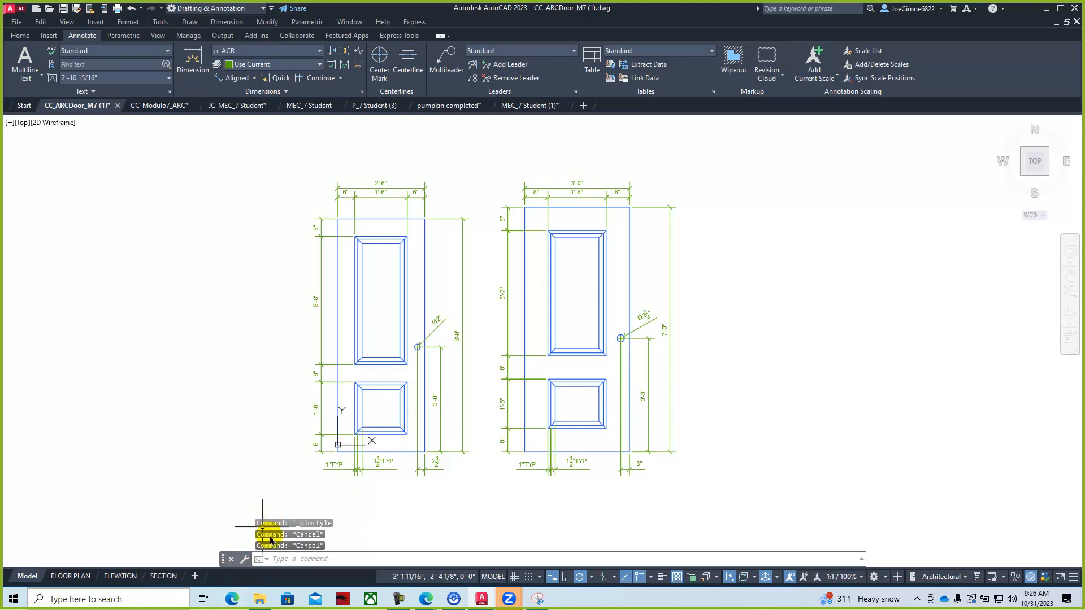
Step: Open the B-Size ARC Titleblock (2020) (9) drawing from the Downloads folder, ignoring its unresolved reference files
mouse_move(262, 604)
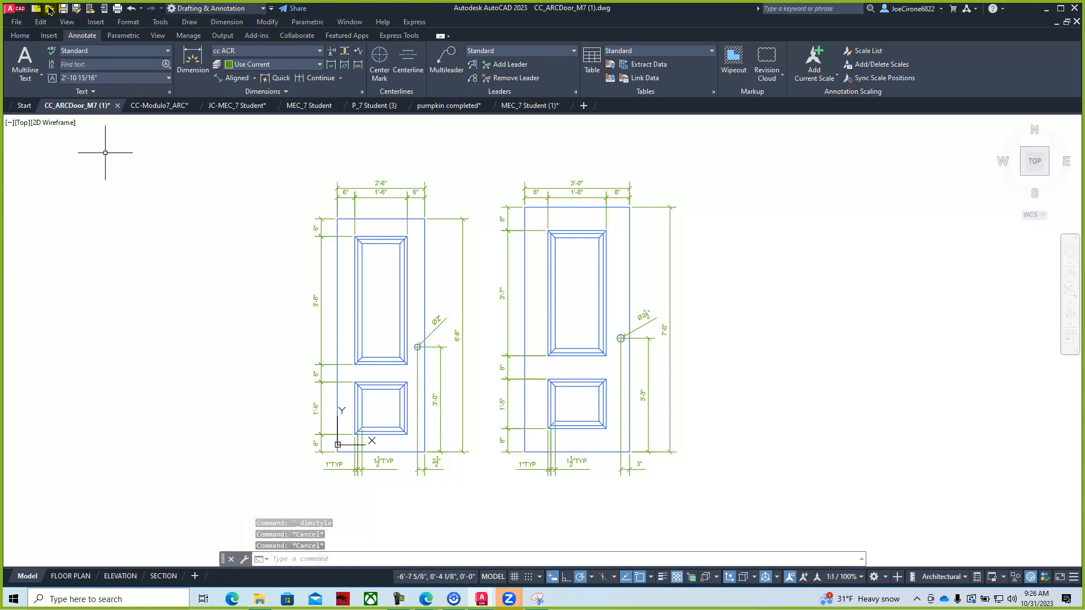
key("ctrl+o")
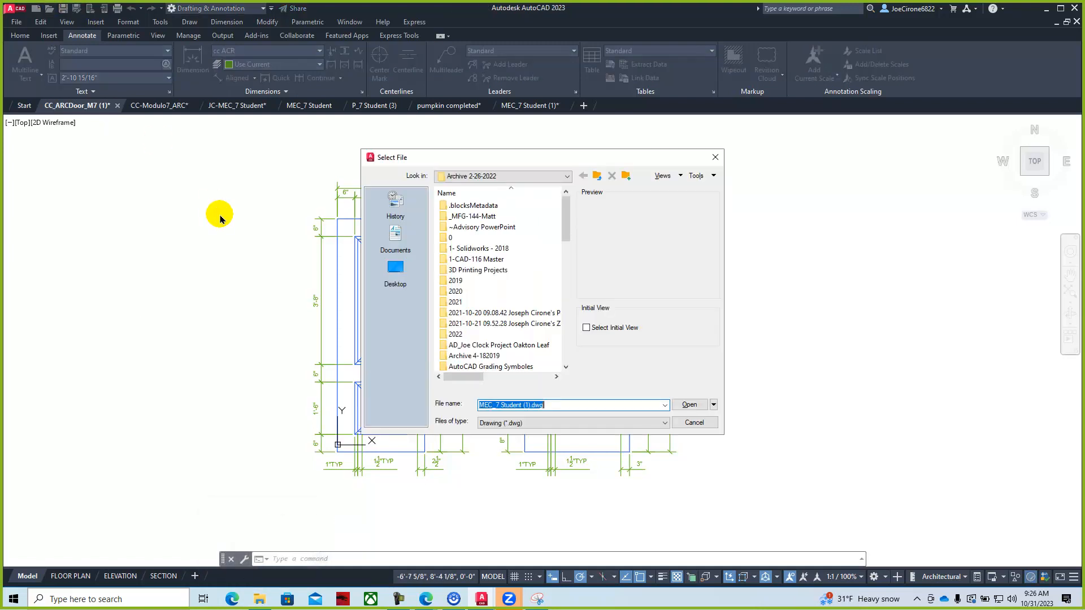
left_click(564, 176)
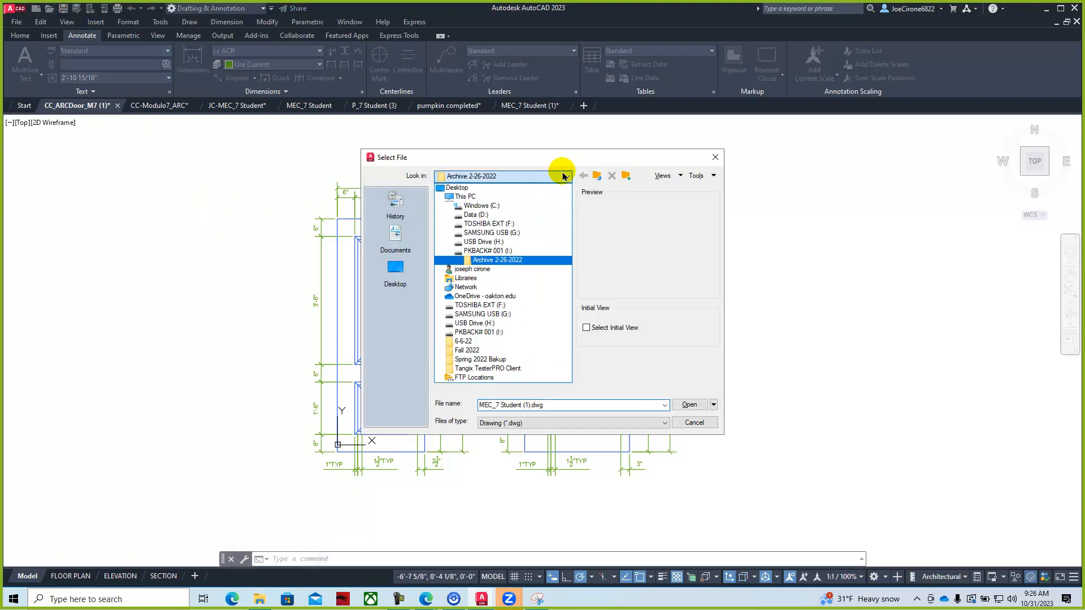
left_click(507, 197)
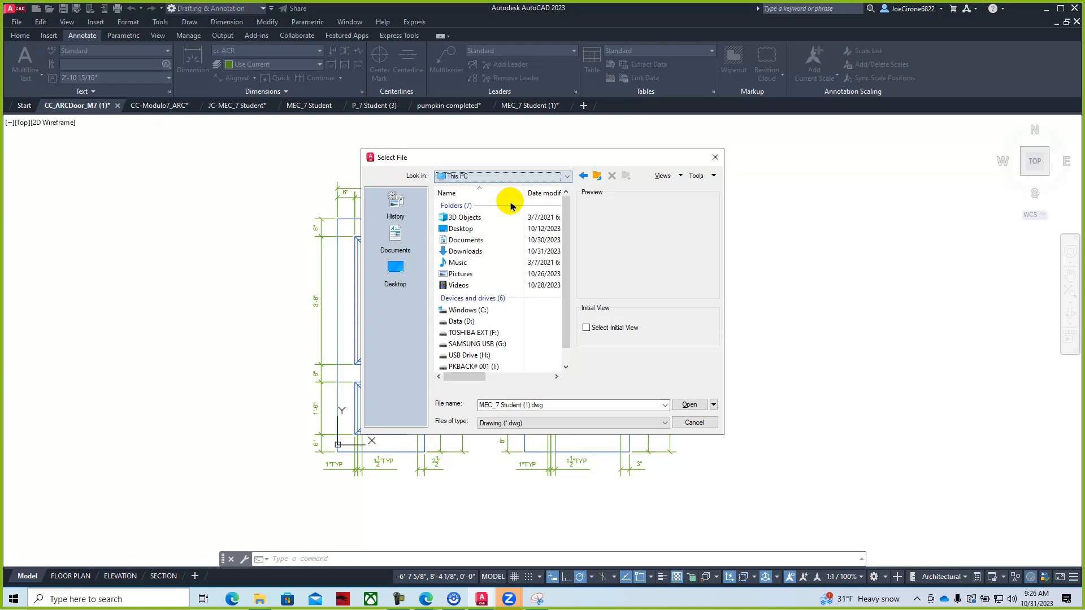
double_click(481, 250)
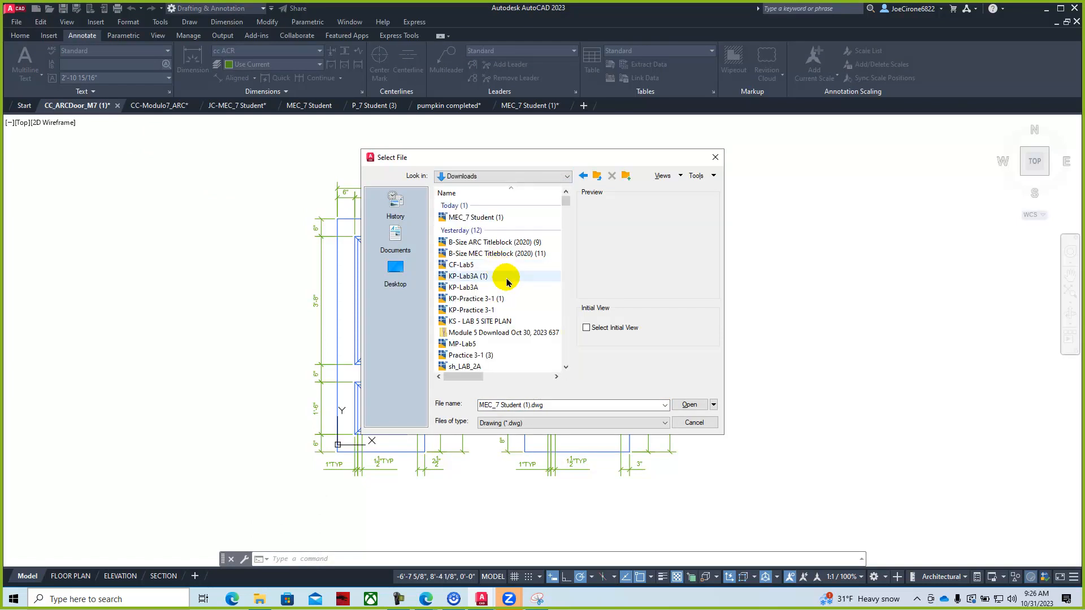
left_click(490, 242)
left_click(692, 404)
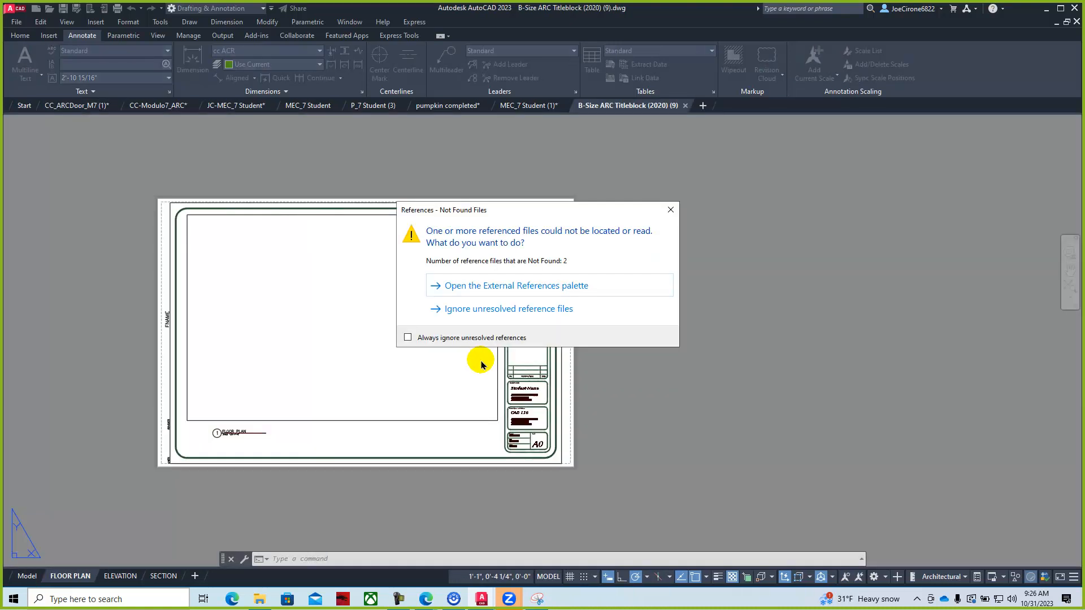
left_click(472, 310)
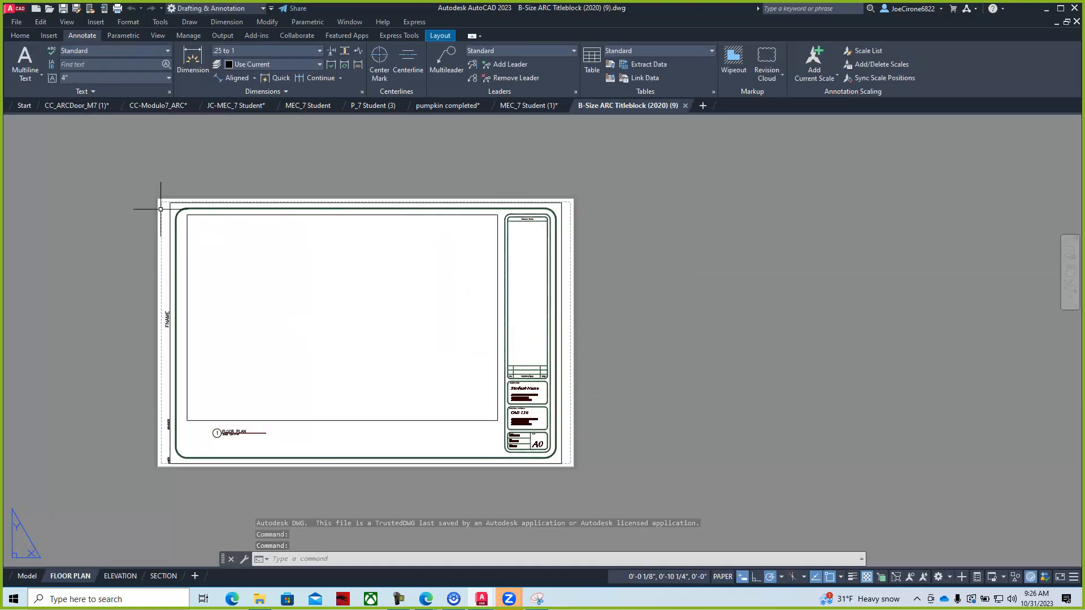
Step: Check the architectural title block drawing's length type, precision and insertion scale units
left_click(128, 23)
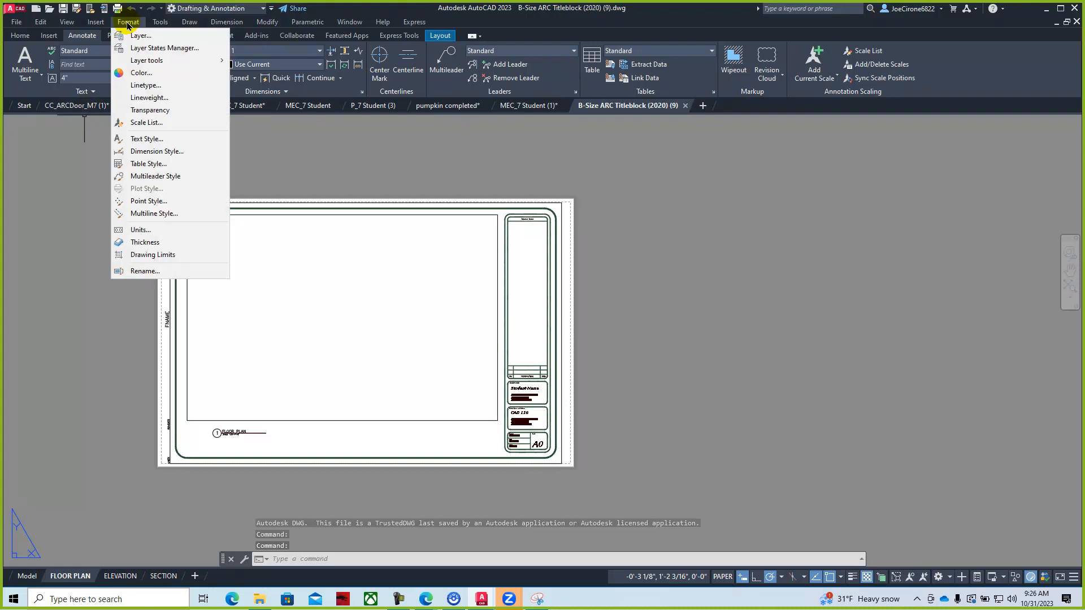
left_click(147, 232)
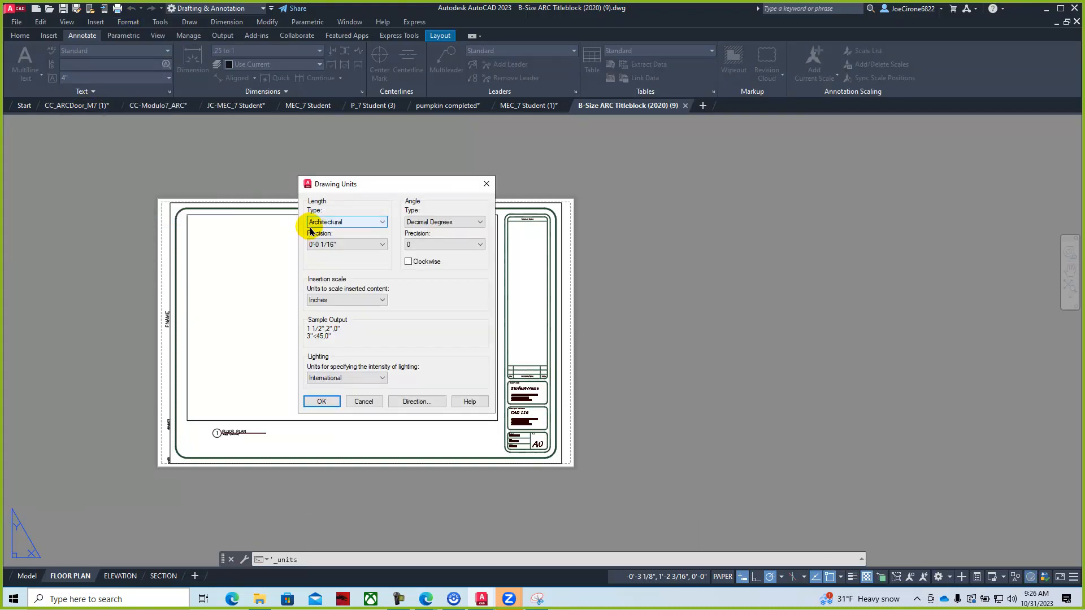
left_click(486, 185)
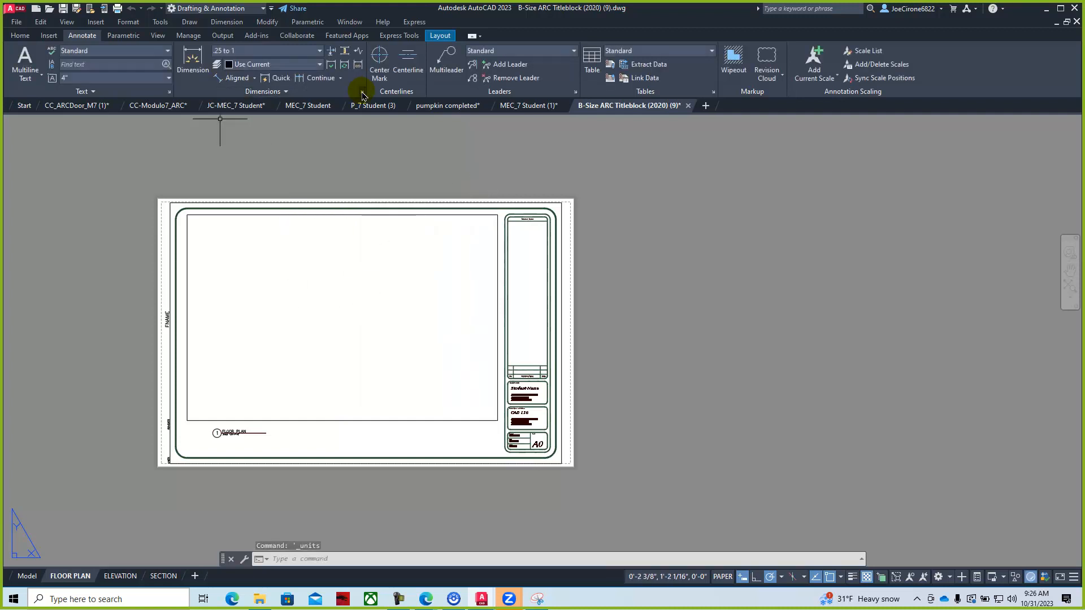
Step: Review the .125 to 1 and .25 to 1 dimension styles, including the latter's fit settings, and set .25 to 1 as current
left_click(362, 93)
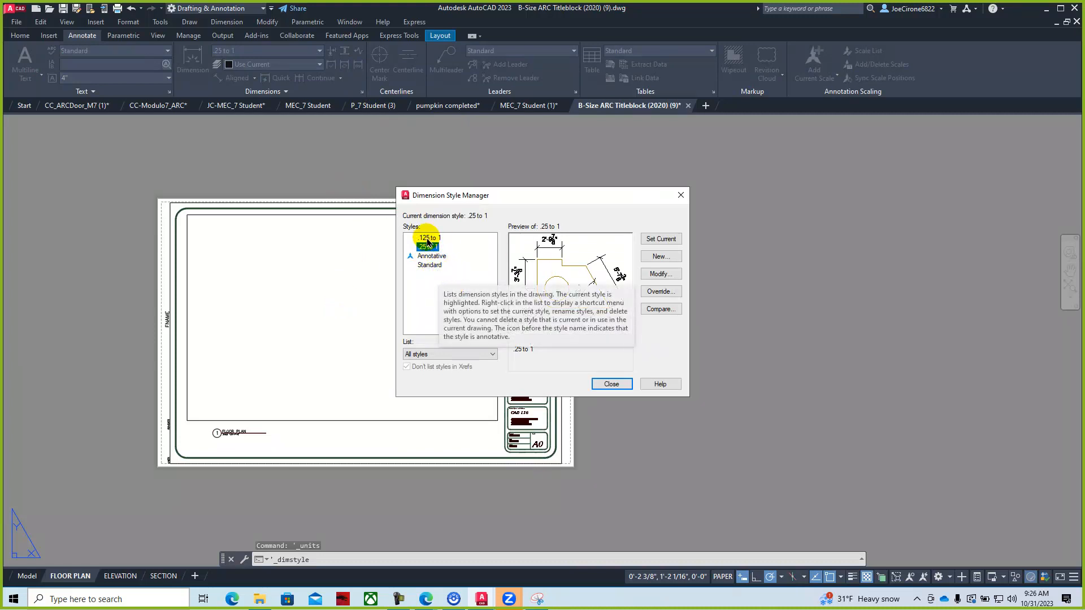
left_click(428, 239)
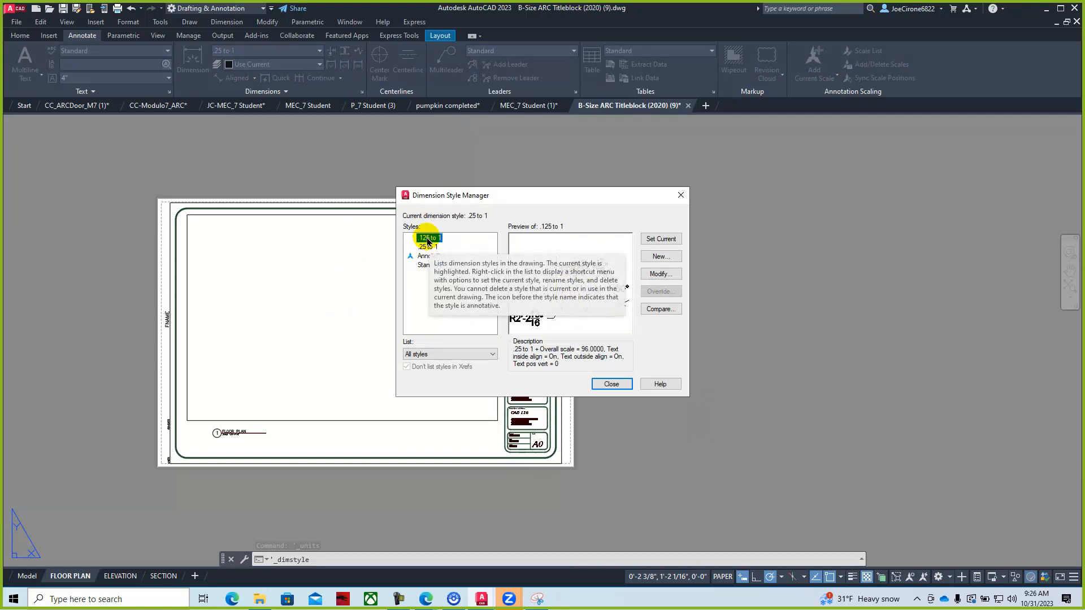
left_click(429, 247)
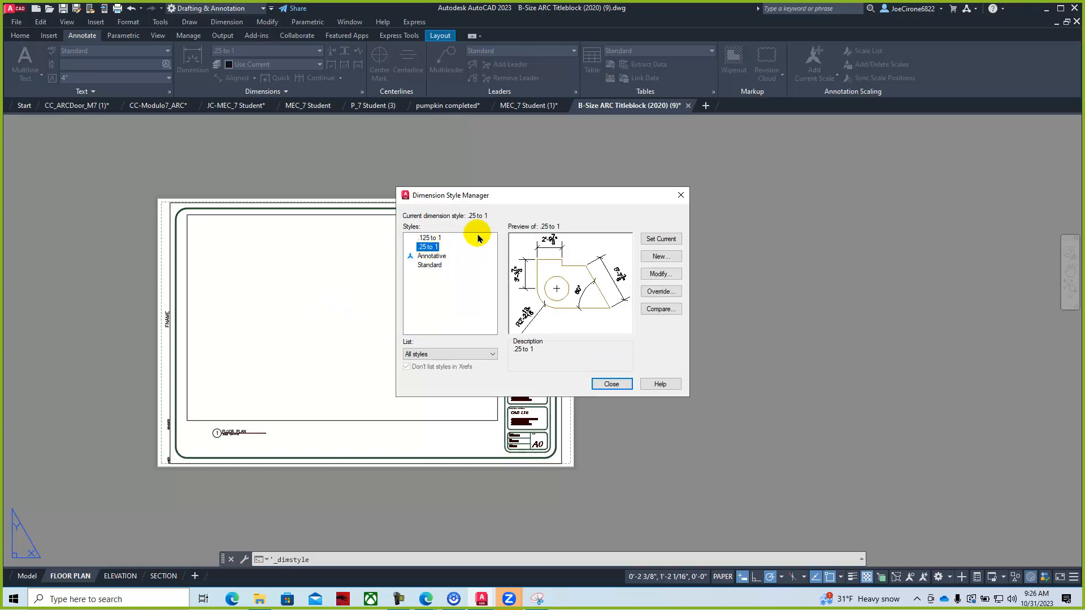
left_click(659, 274)
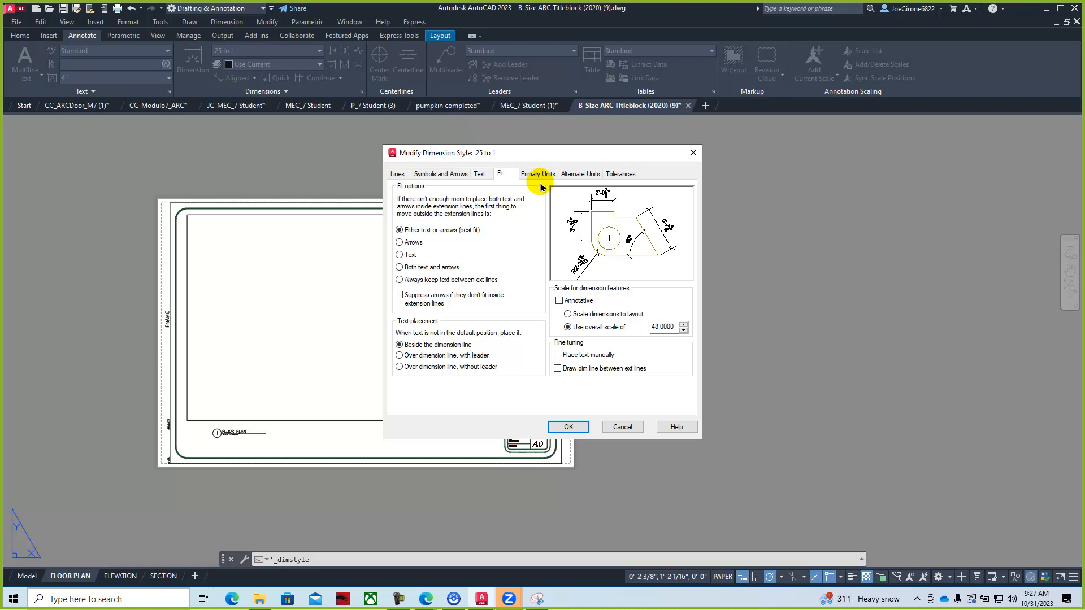
left_click(568, 428)
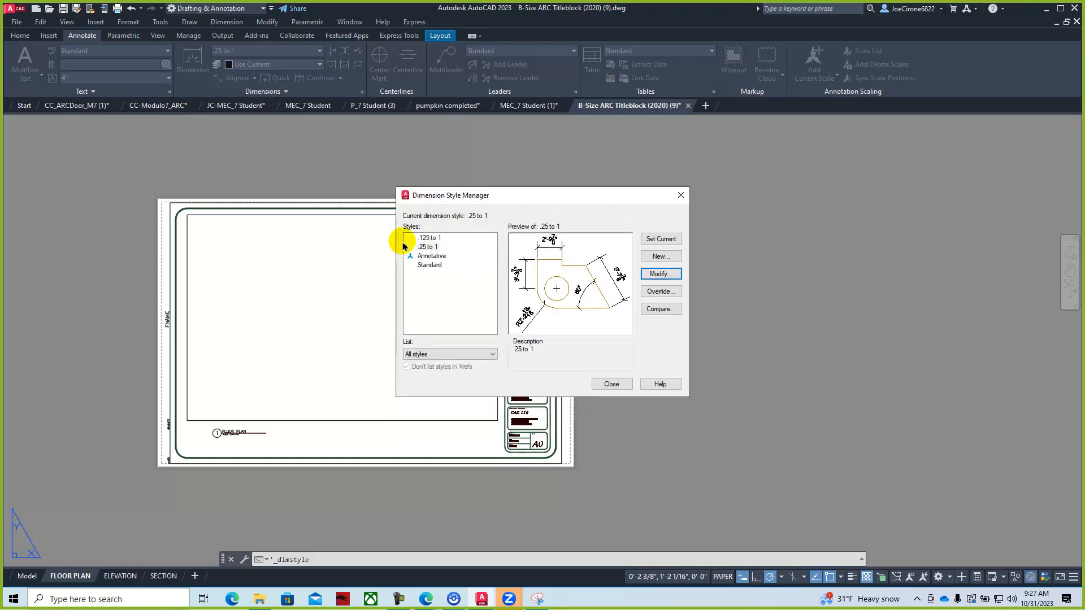
left_click(656, 240)
left_click(612, 384)
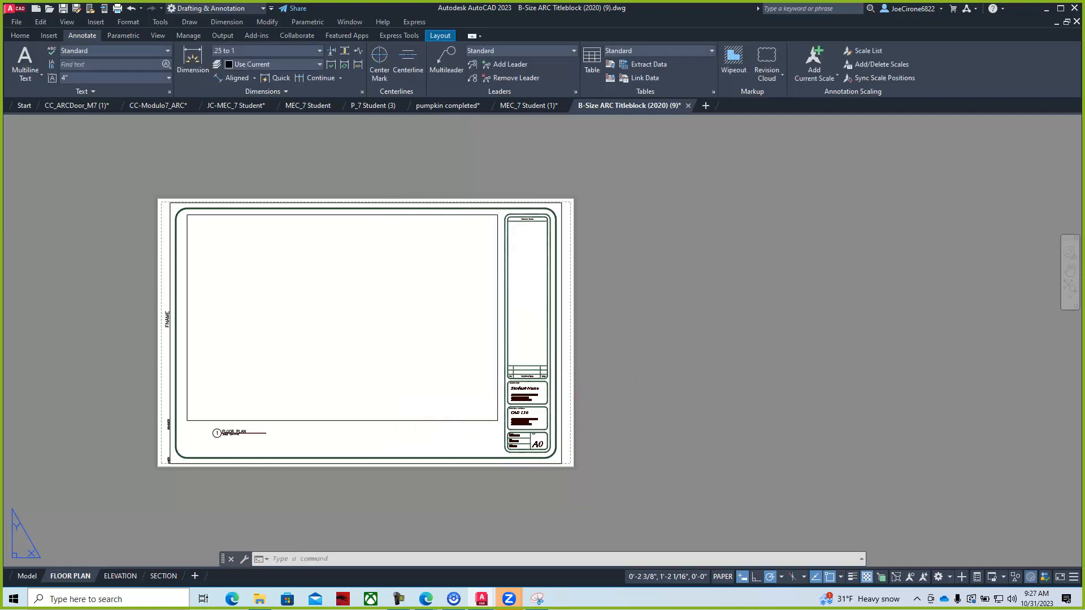
Step: In model space, draw a closed rectangular outline 3' wide and 6'8" high with the Line command on the Wall layer
left_click(27, 576)
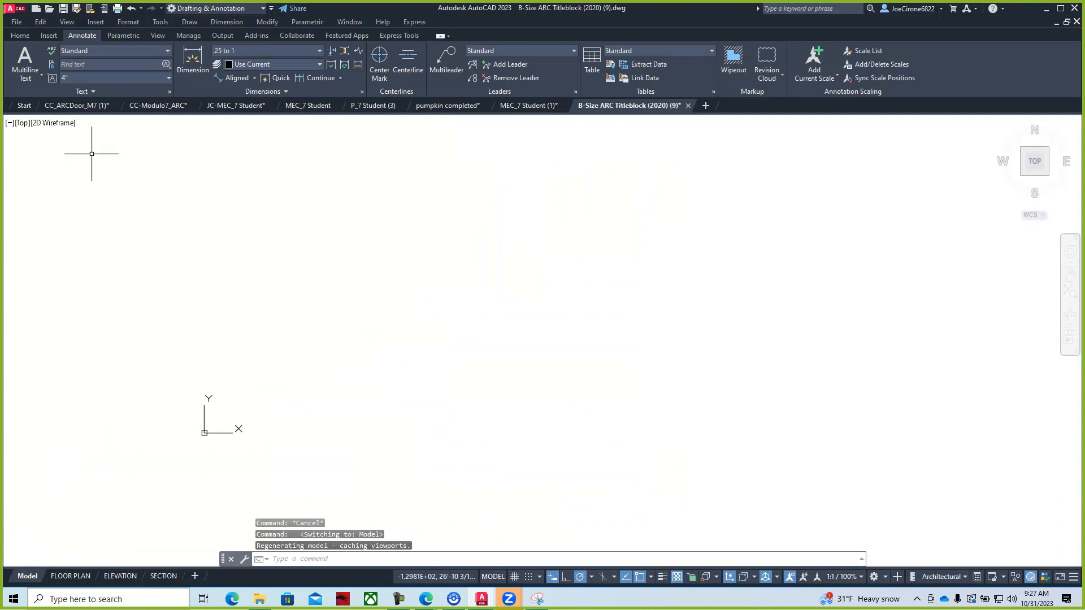
left_click(20, 35)
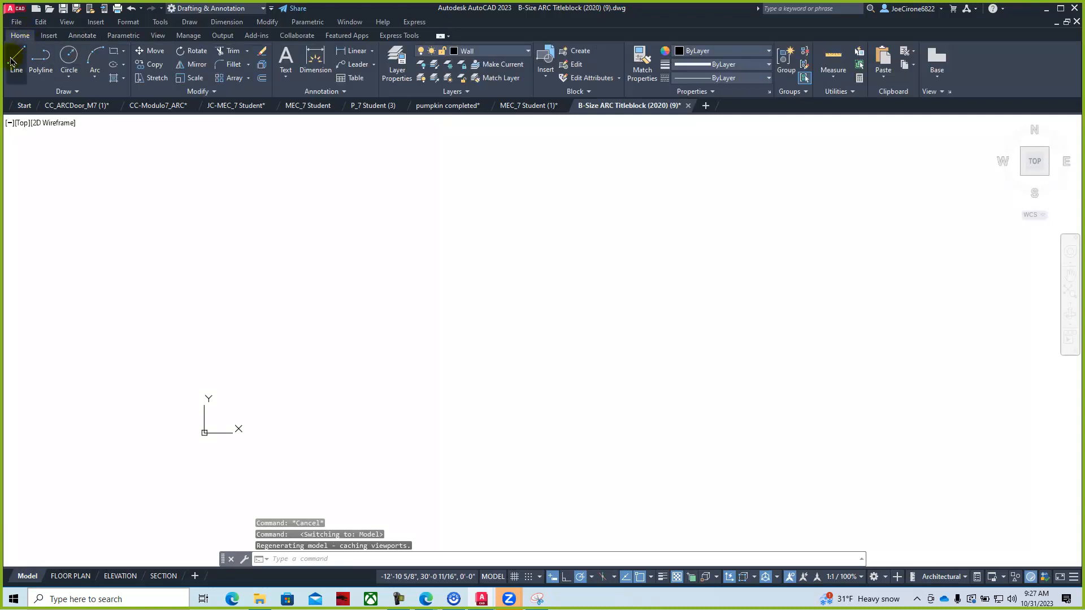
left_click(16, 59)
left_click(448, 445)
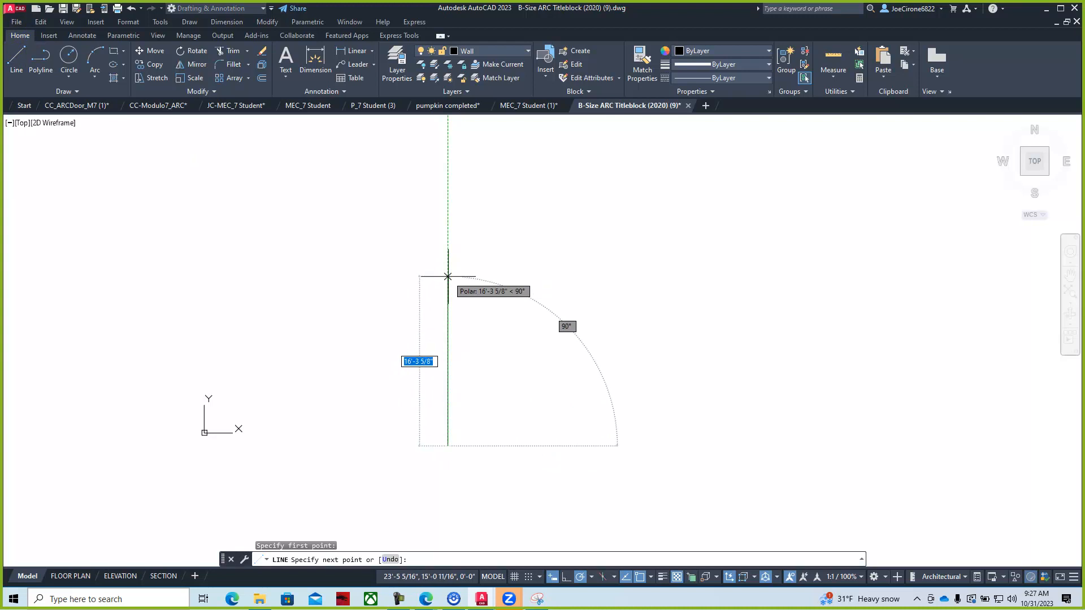
type("6")
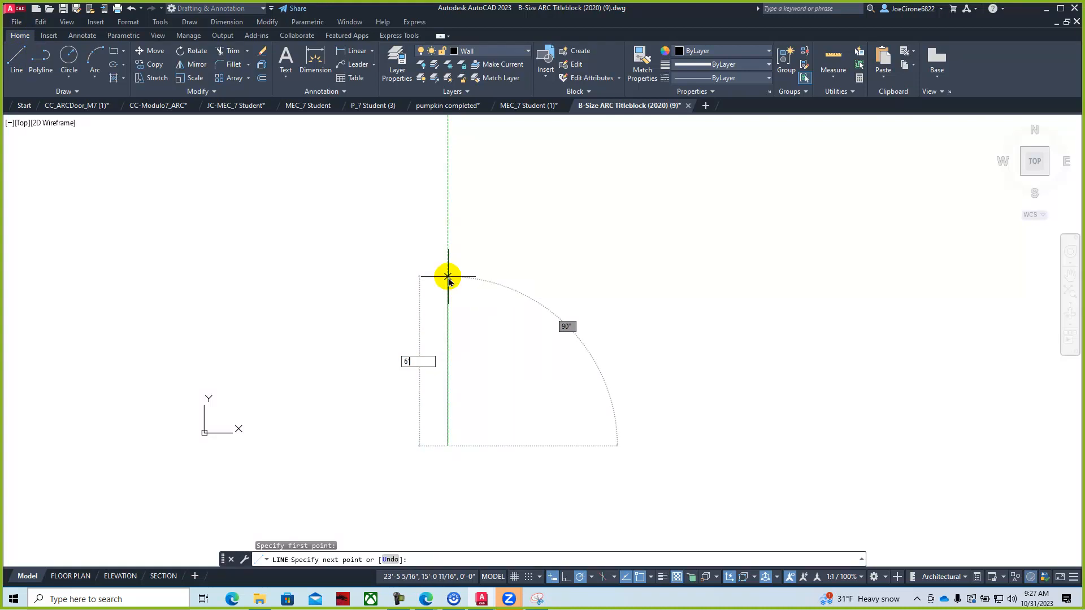
type("'8")
key("Return")
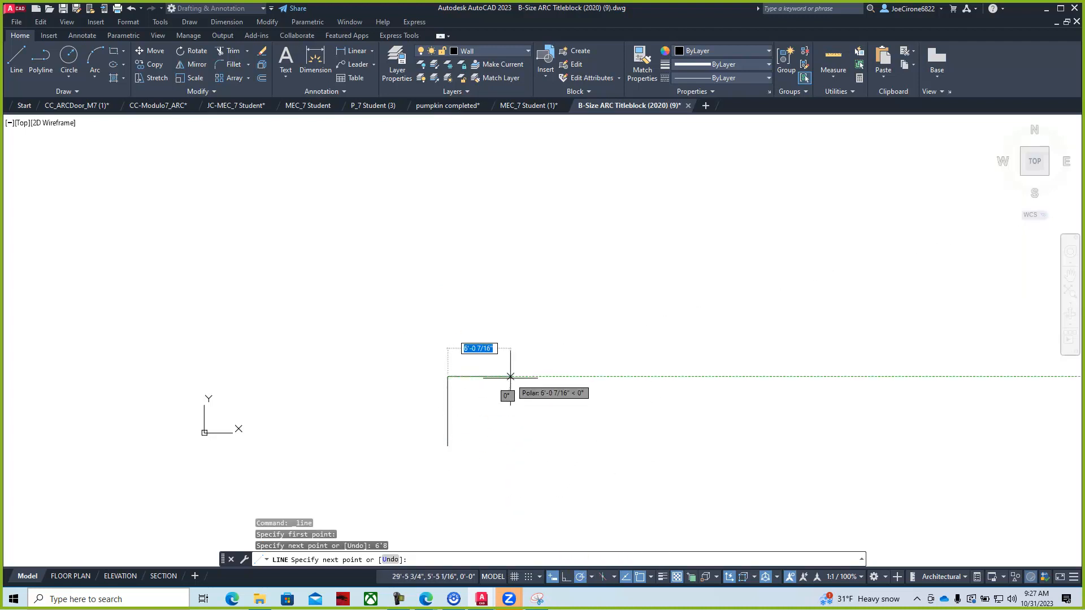
type("3")
key("Return")
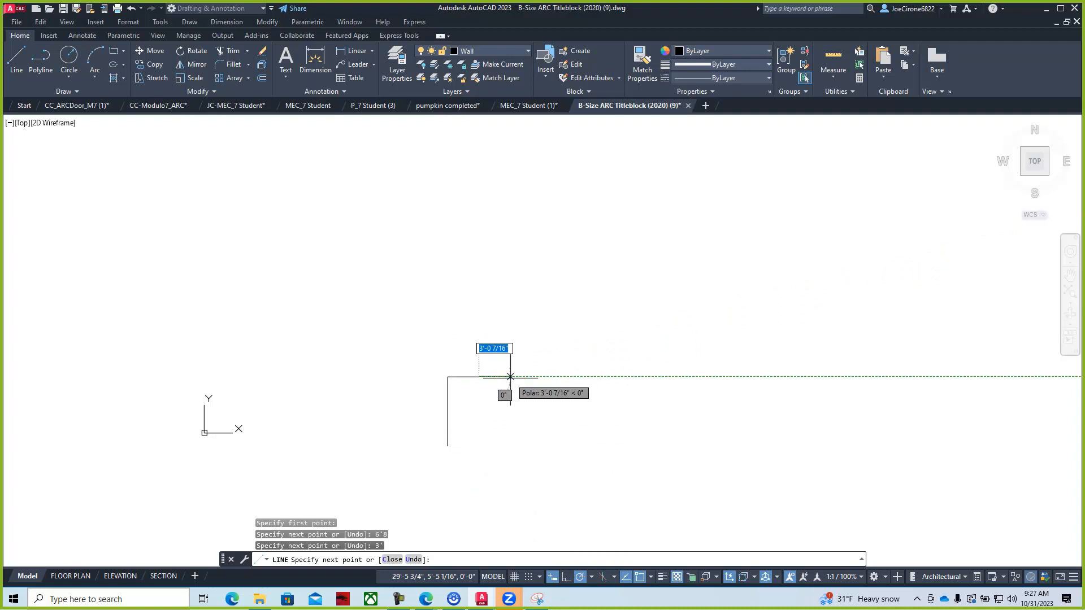
scroll(481, 436, "up", 3)
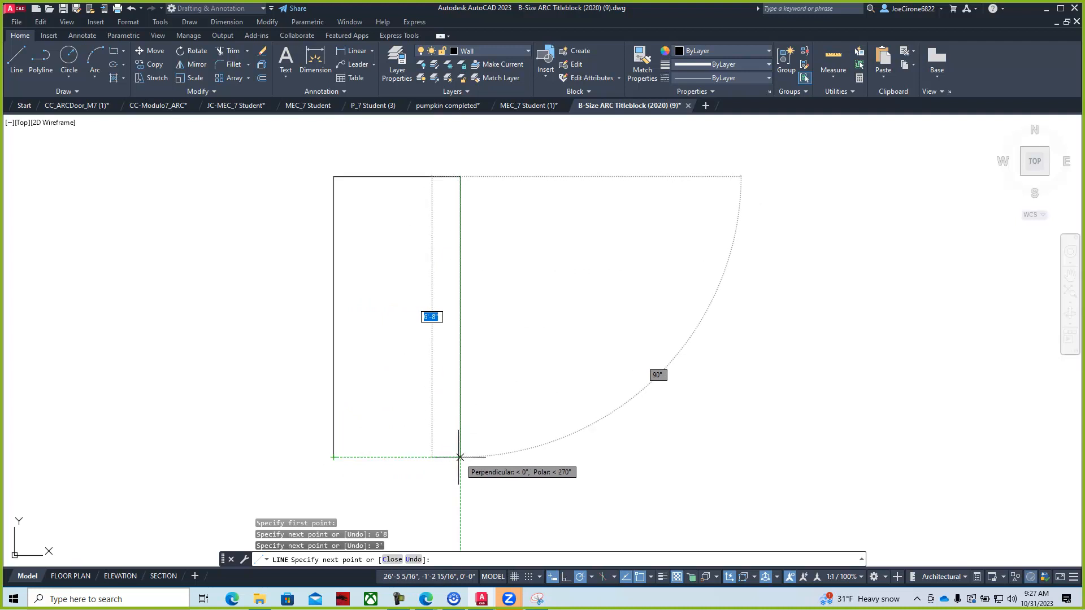
left_click(460, 457)
left_click(334, 457)
key("Escape")
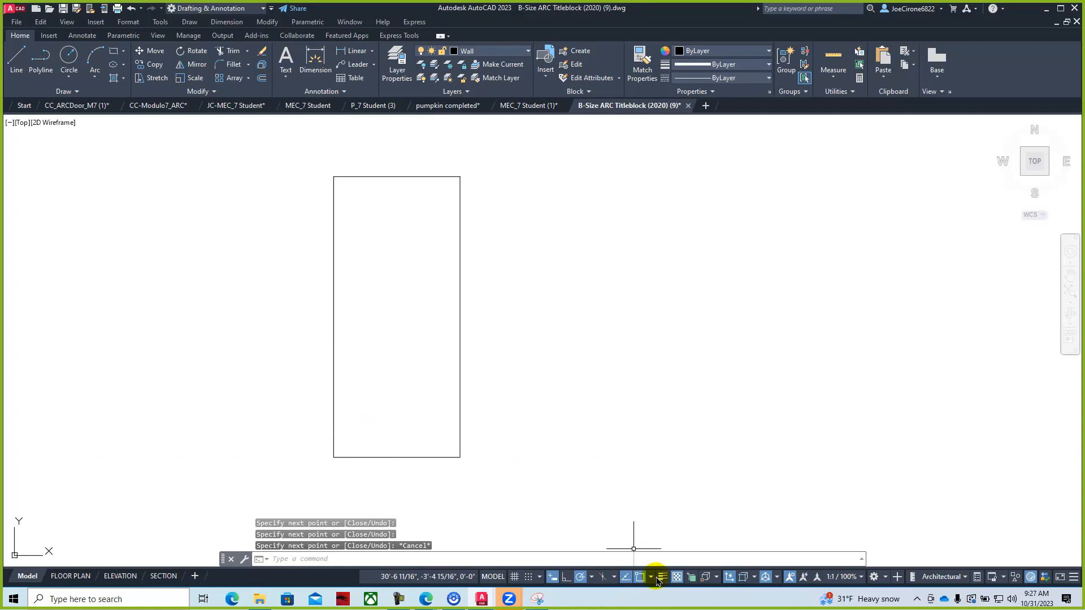
Step: Turn on lineweight display and make Dimension the current layer
left_click(662, 577)
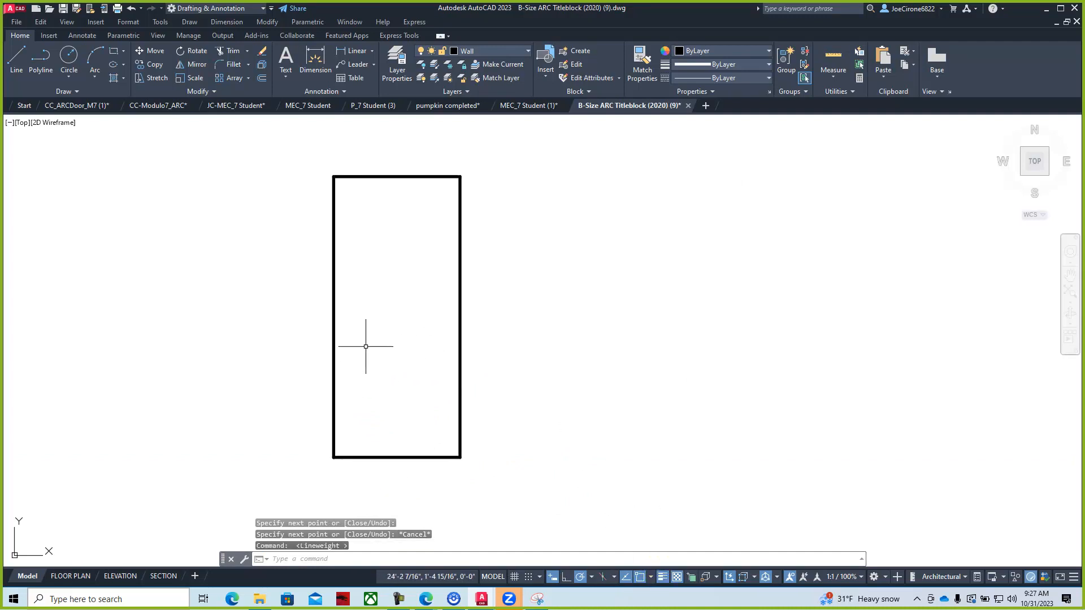
left_click(503, 51)
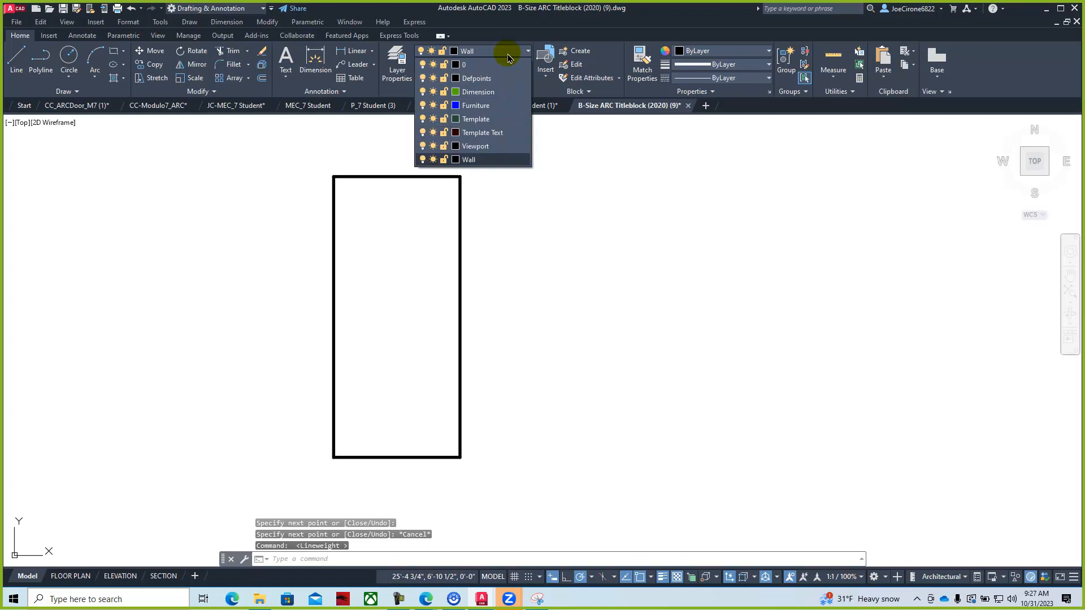
left_click(481, 91)
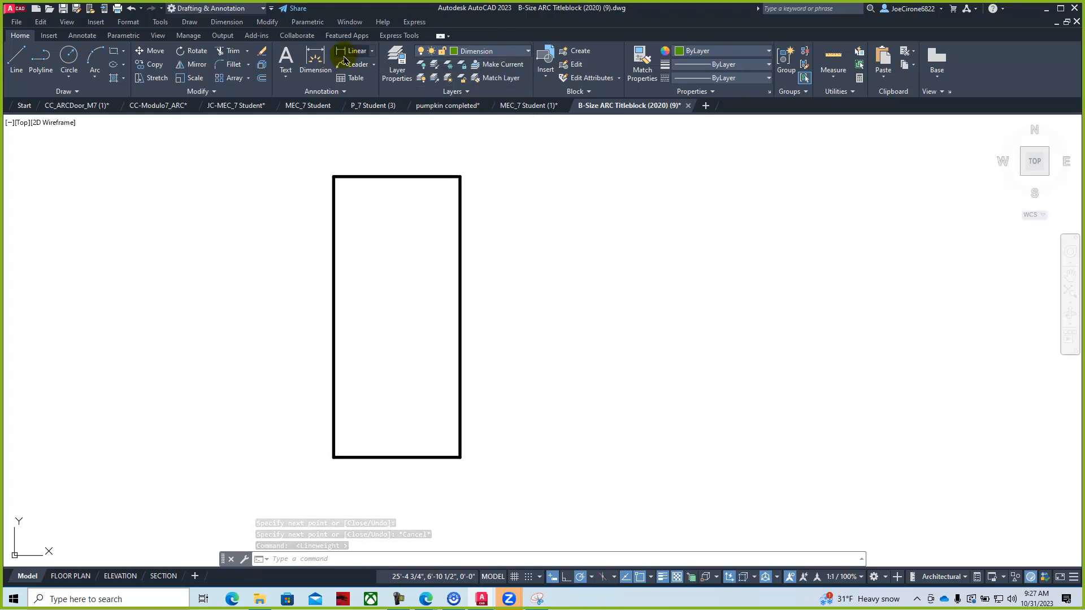
Step: Dimension the rectangle's height, placing the dimension line outside its right edge with the .25 to 1 style
left_click(82, 35)
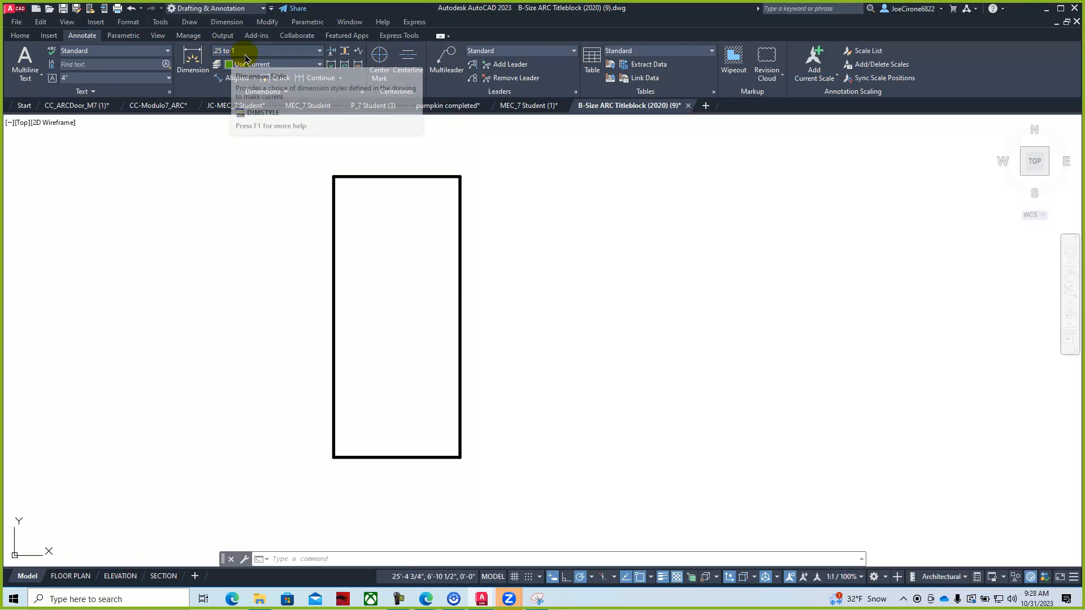
left_click(193, 59)
left_click(460, 308)
left_click(527, 325)
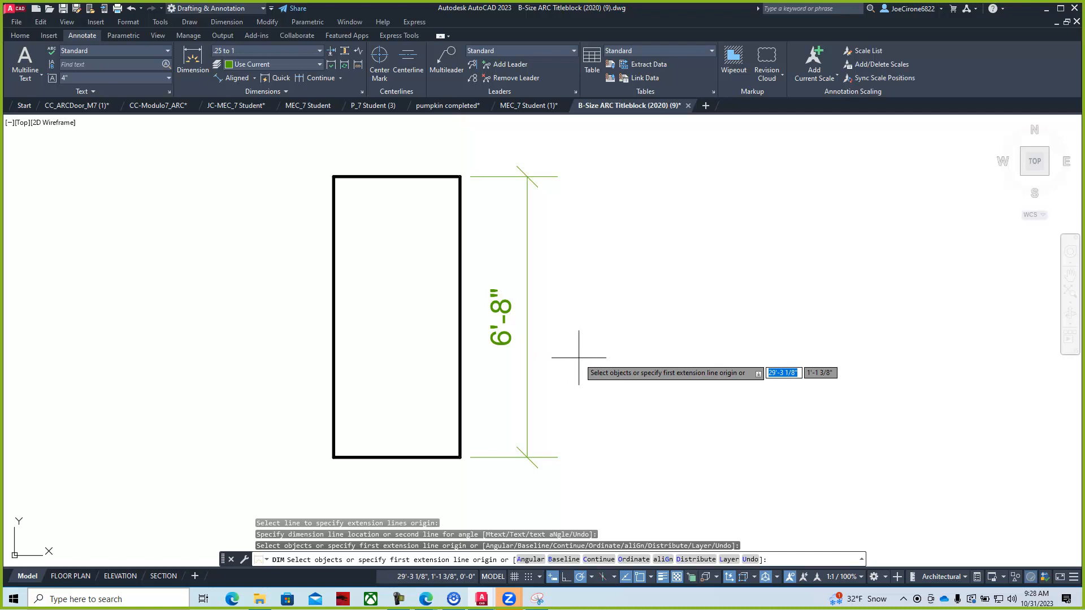
type("dd")
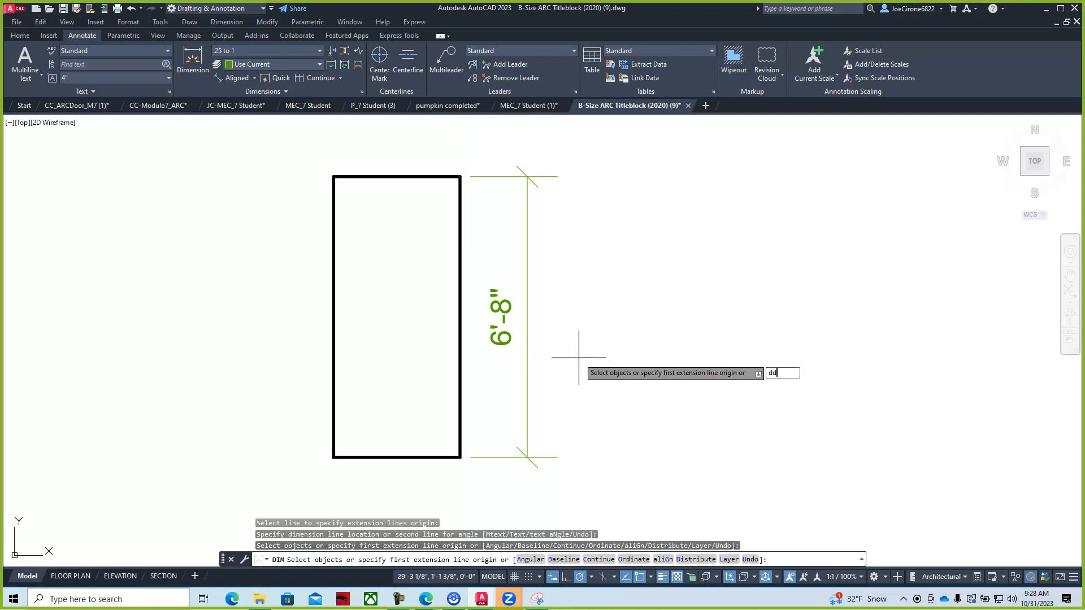
type("im")
key("Return")
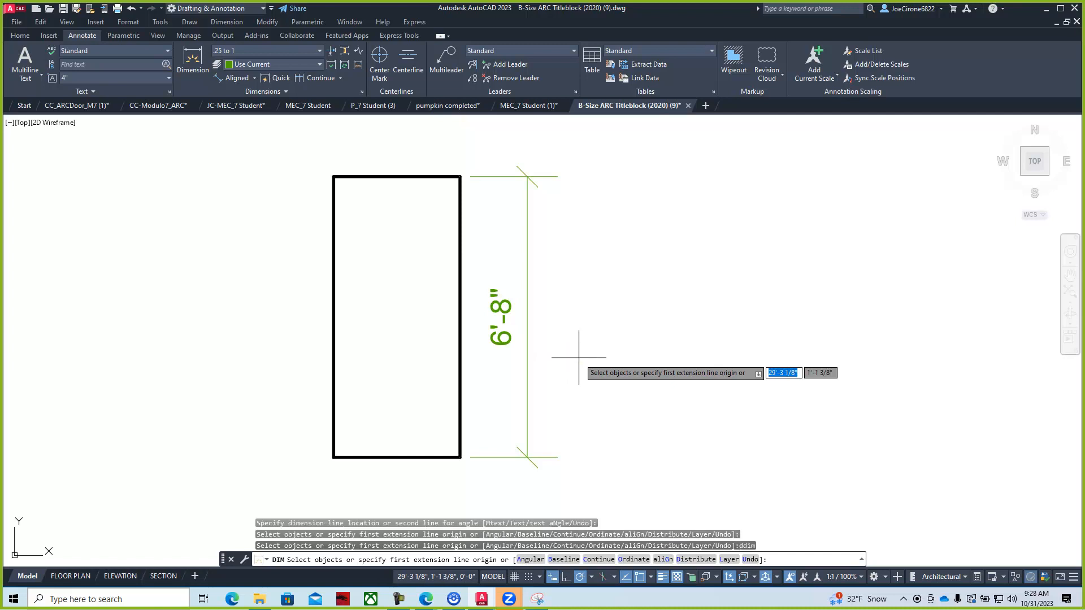
key("Escape")
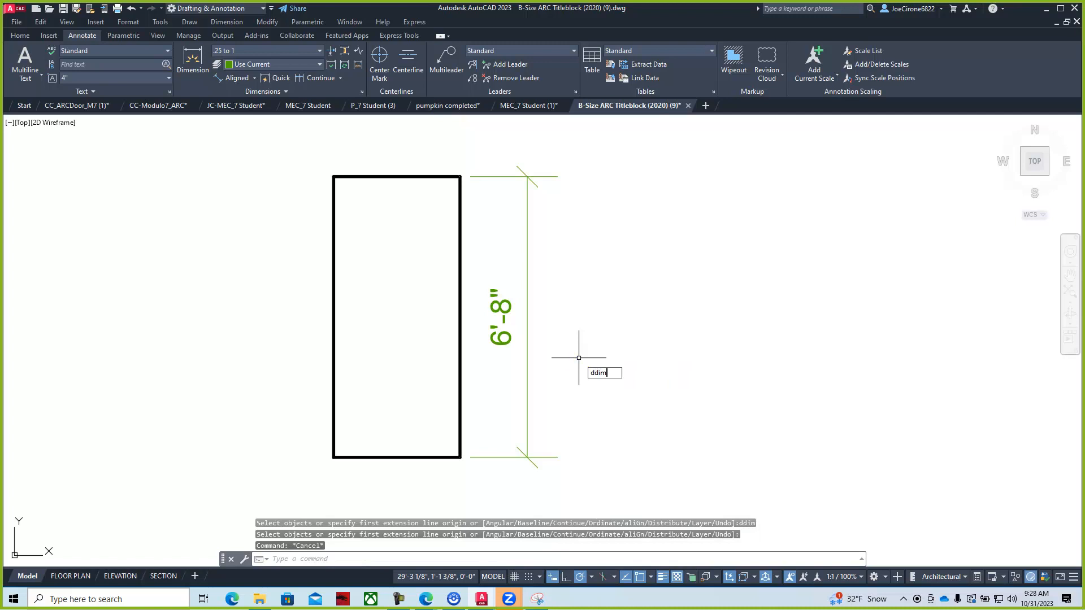
Step: Modify the .25 to 1 dimension style so its overall scale is 24
key("Return")
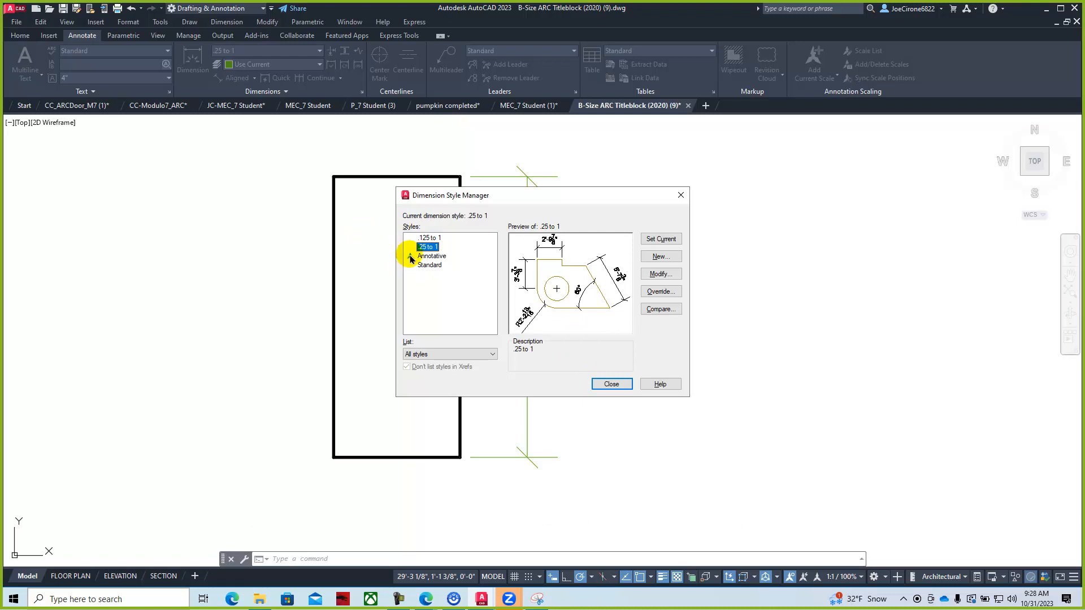
left_click(667, 276)
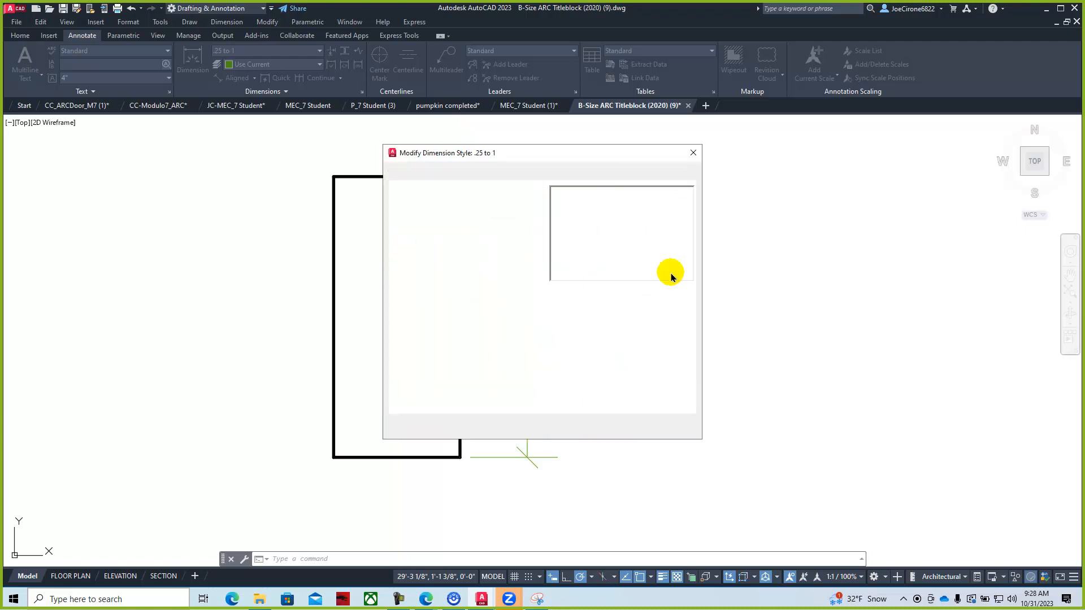
double_click(667, 327)
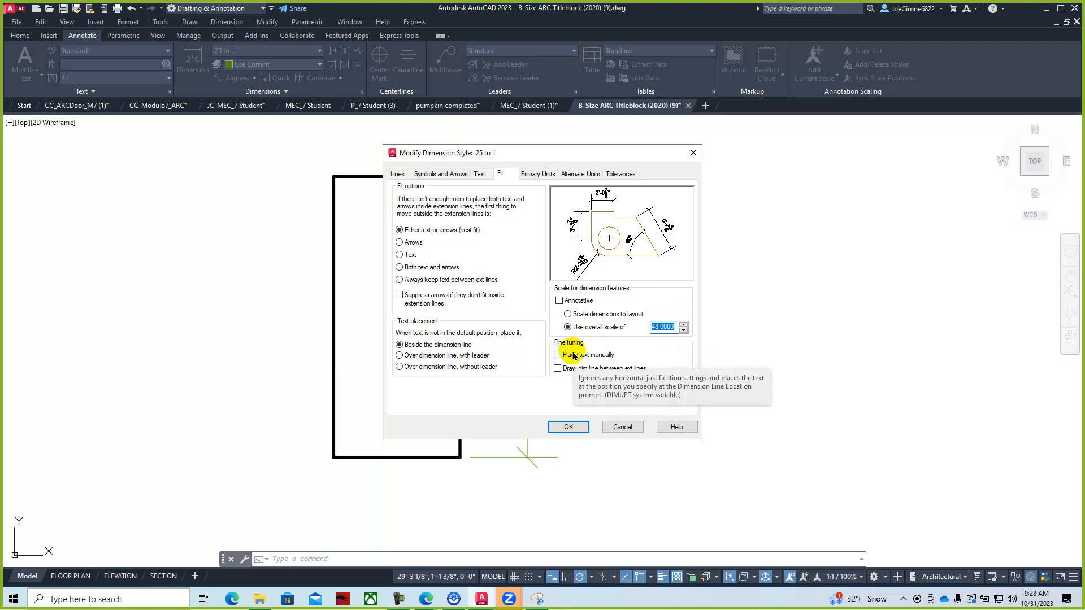
type("24")
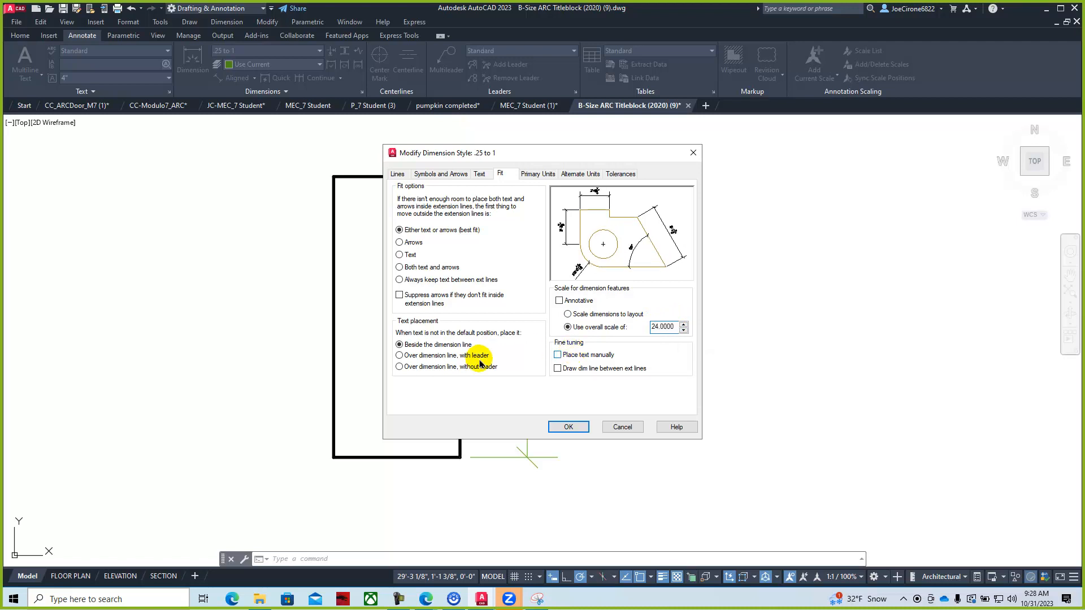
left_click(568, 427)
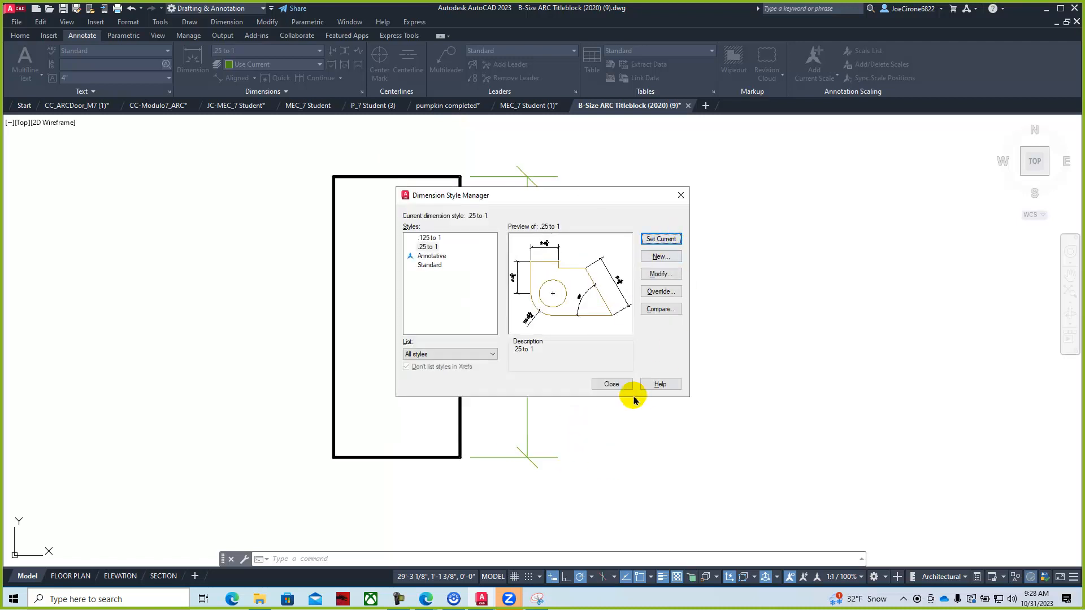
left_click(614, 385)
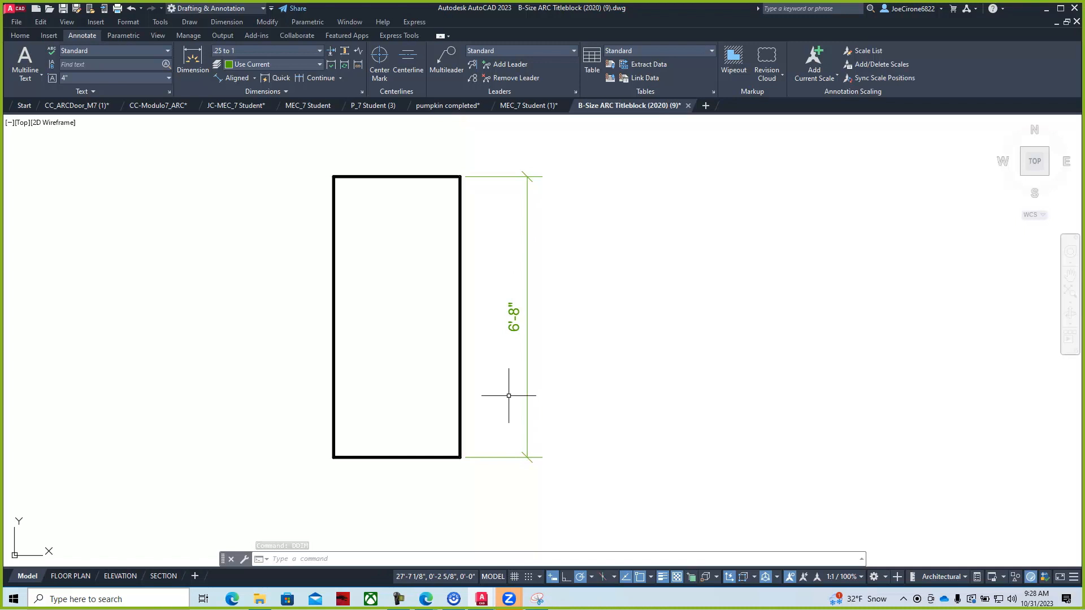
Step: Activate the viewport on the FLOOR PLAN layout, bring the rectangle into it and set the viewport scale to 1" = 1'-0"
left_click(68, 577)
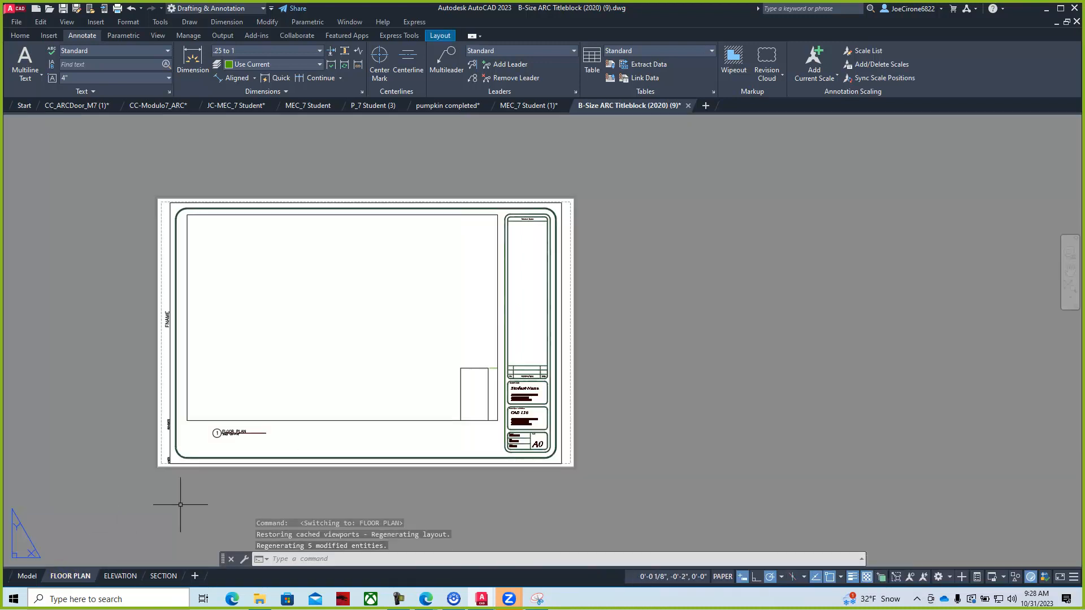
double_click(408, 308)
middle_click_drag(387, 335, 184, 269)
middle_click_drag(295, 310, 290, 310)
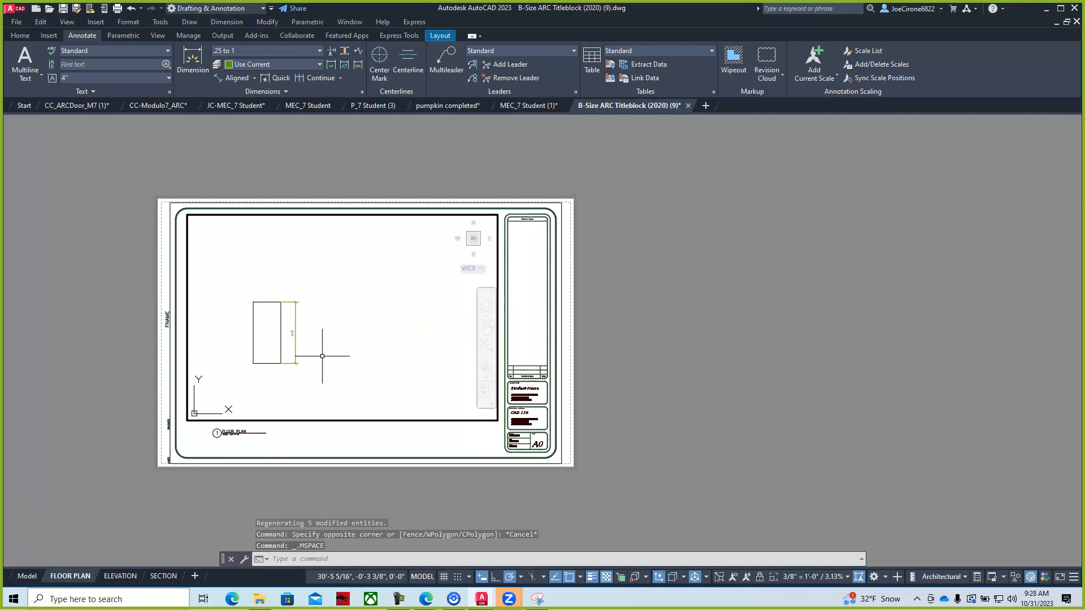
left_click(847, 579)
scroll(823, 396, "down", 4)
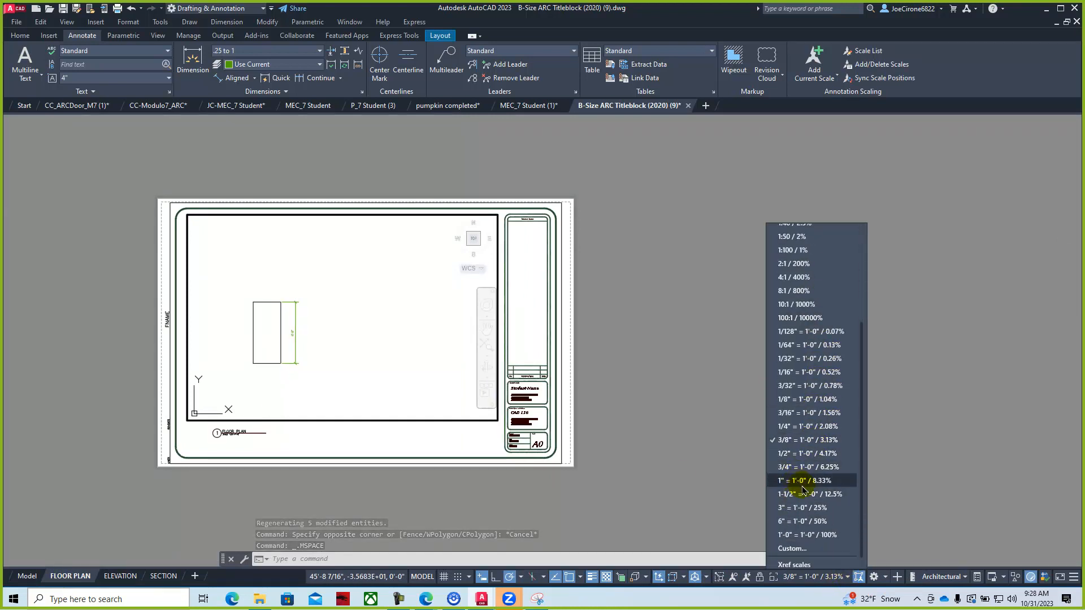
left_click(800, 481)
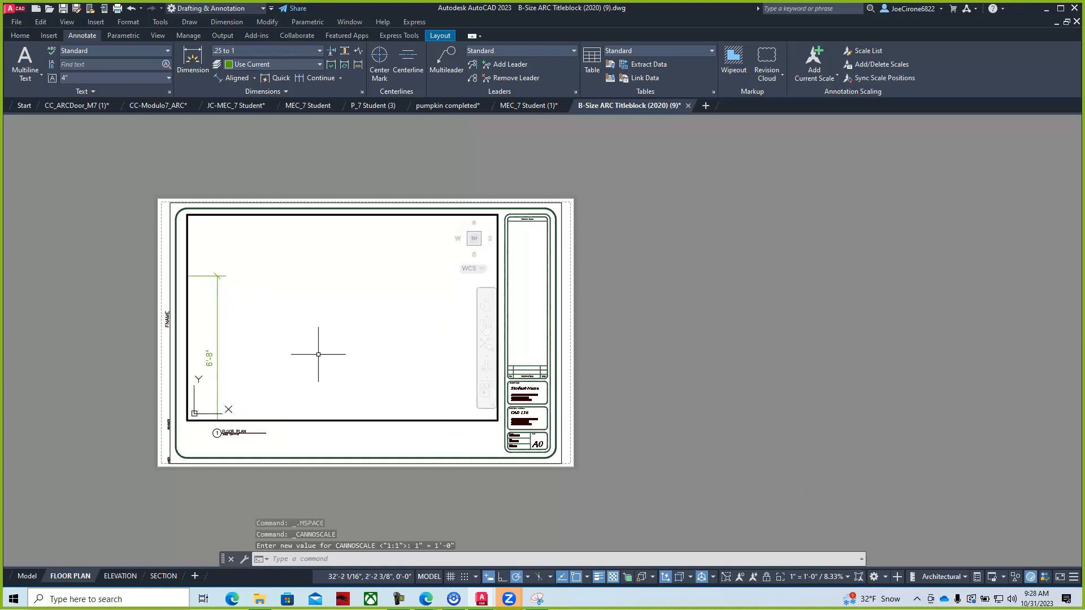
Step: Position the dimensioned rectangle fully inside the viewport, lock the viewport and return to paper space
middle_click_drag(392, 310, 424, 318)
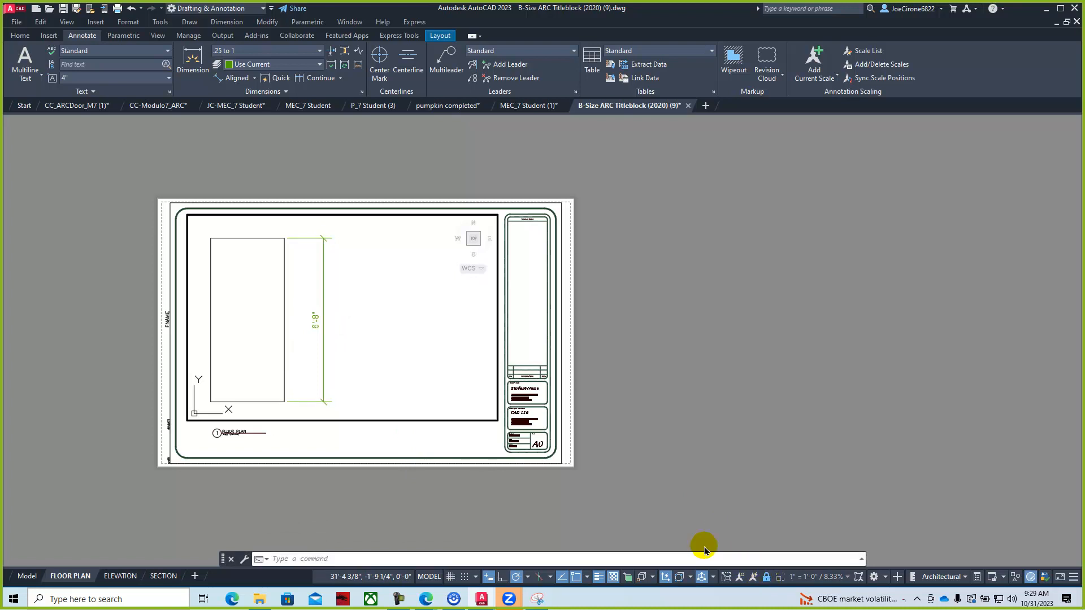
double_click(344, 441)
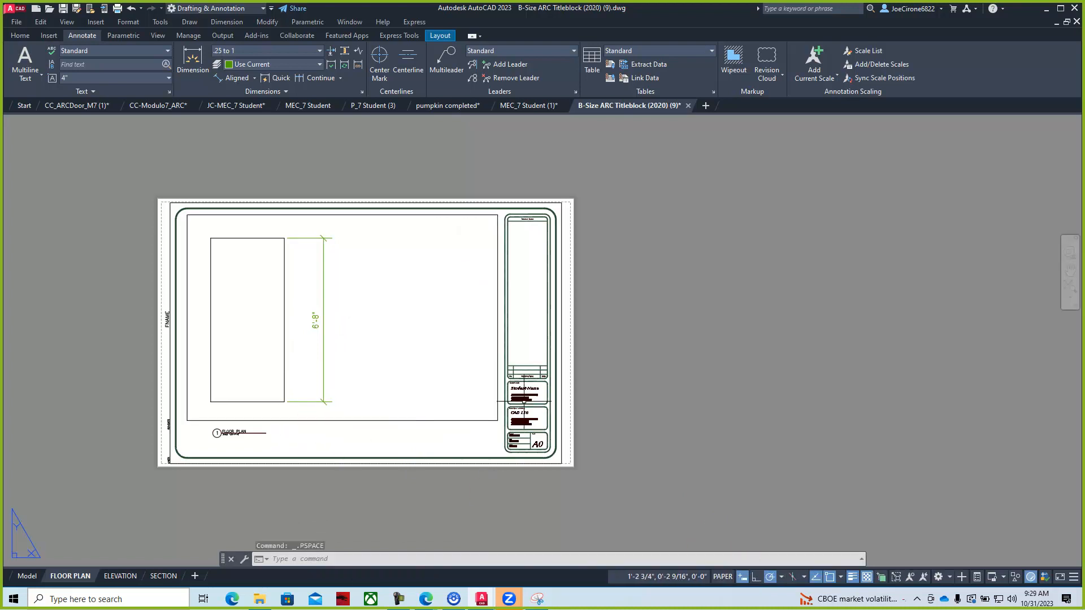
scroll(523, 403, "up", 2)
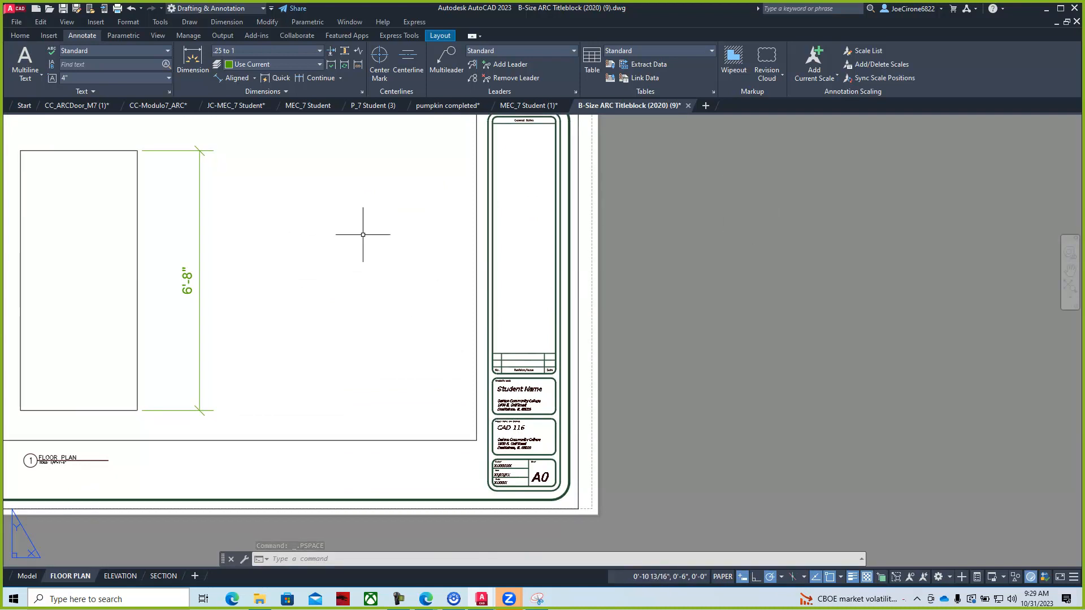
Step: Review the door drawing's model and FLOOR PLAN layout, followed by the MEC_7 Student, P_7 Student (3) and MEC_7 Student (1) drawings
left_click(72, 107)
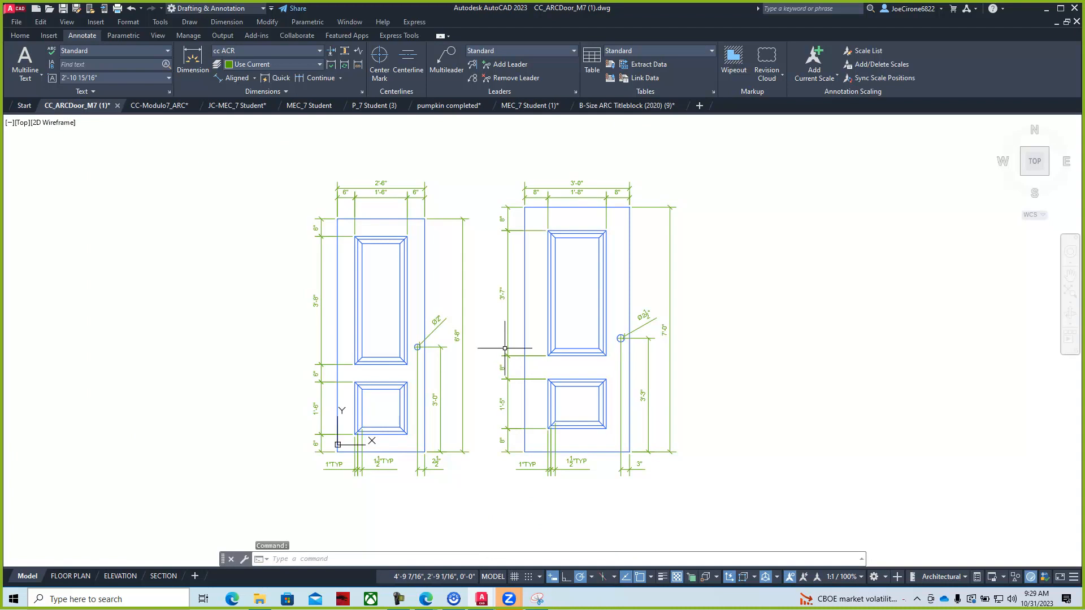
left_click(70, 576)
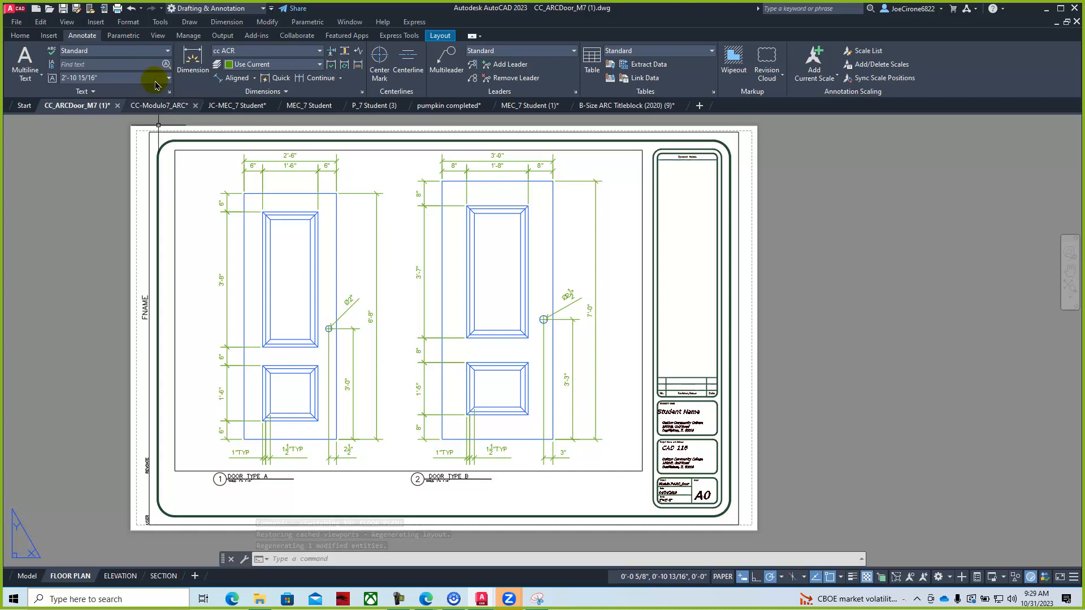
mouse_move(167, 111)
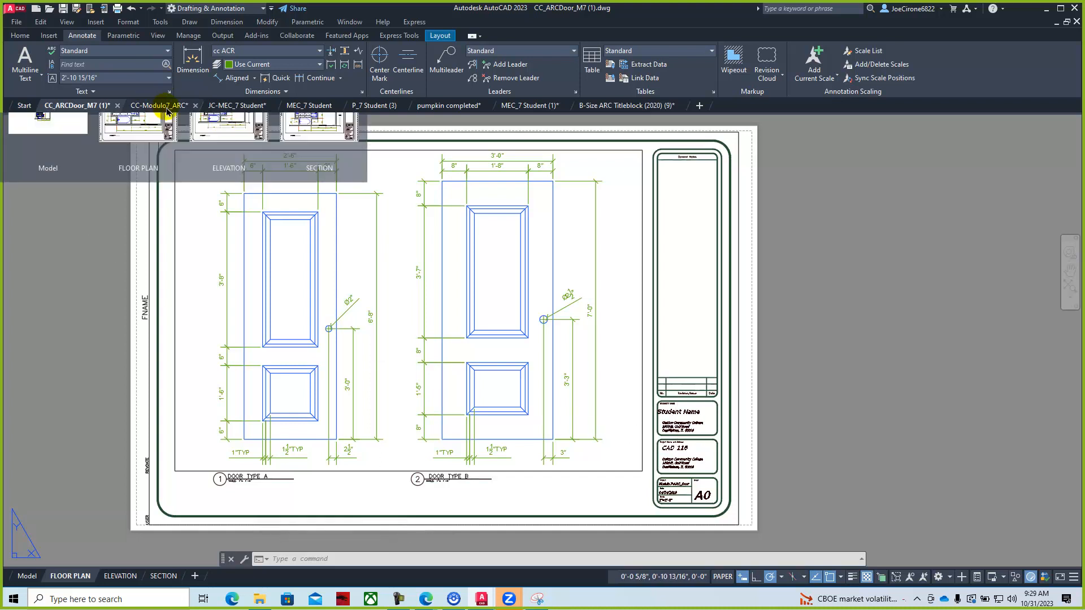
left_click(324, 109)
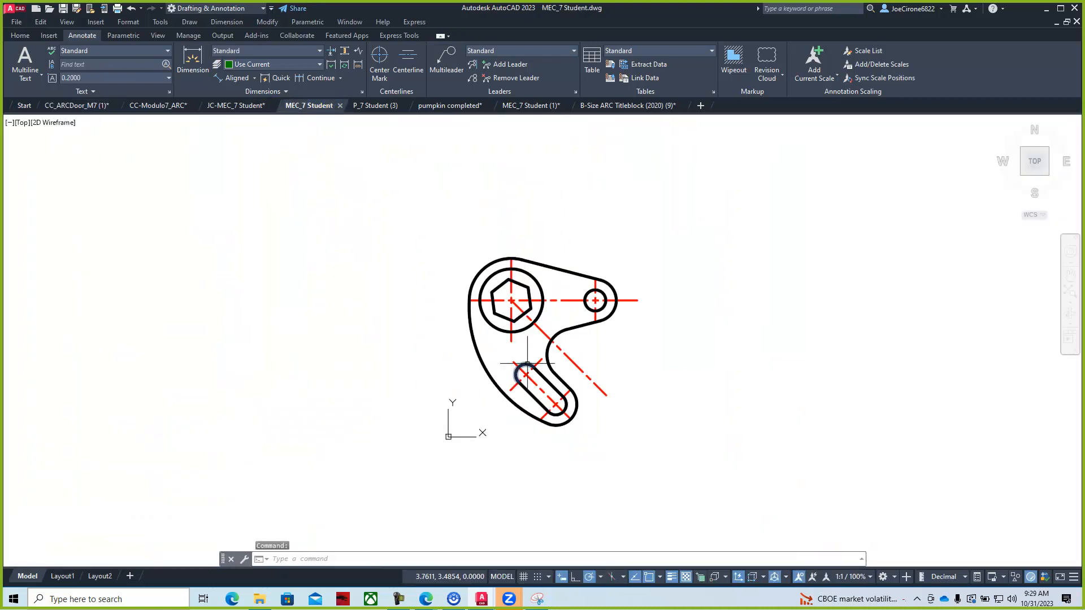
left_click(375, 108)
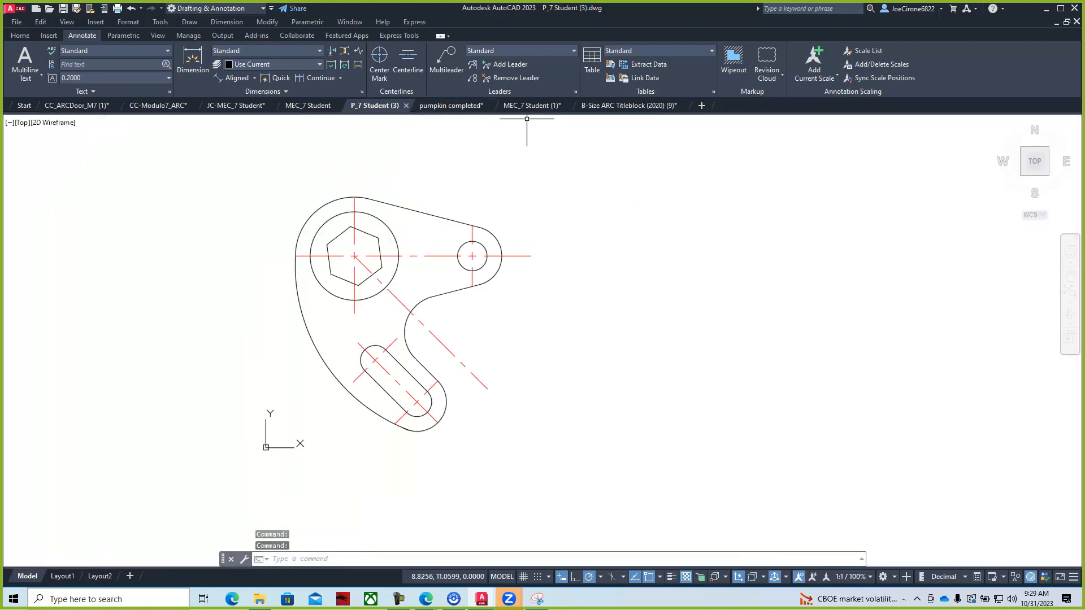
left_click(535, 107)
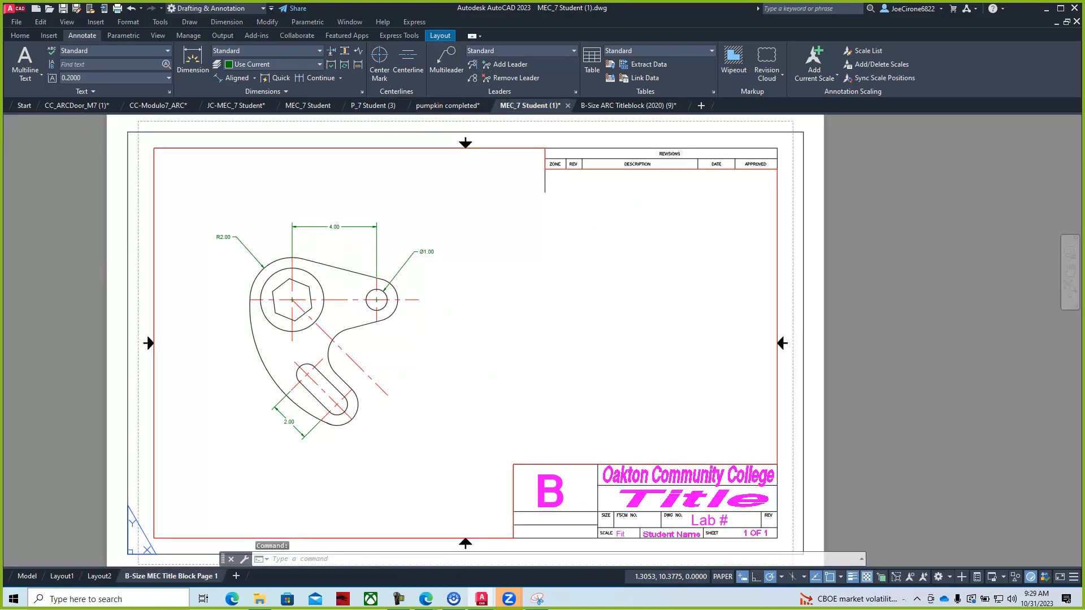
Step: Switch to the browser, open the CAD-116-0C1 - Basic AutoCAD course homepage and read the Midterm announcement
left_click(1047, 9)
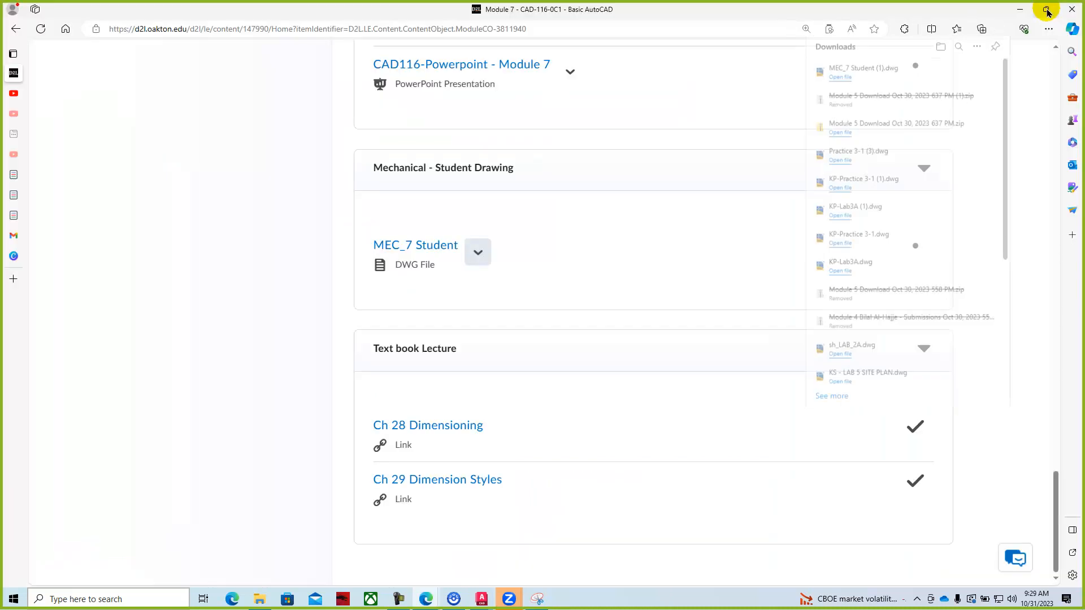
left_click_drag(1057, 508, 1058, 87)
left_click(446, 75)
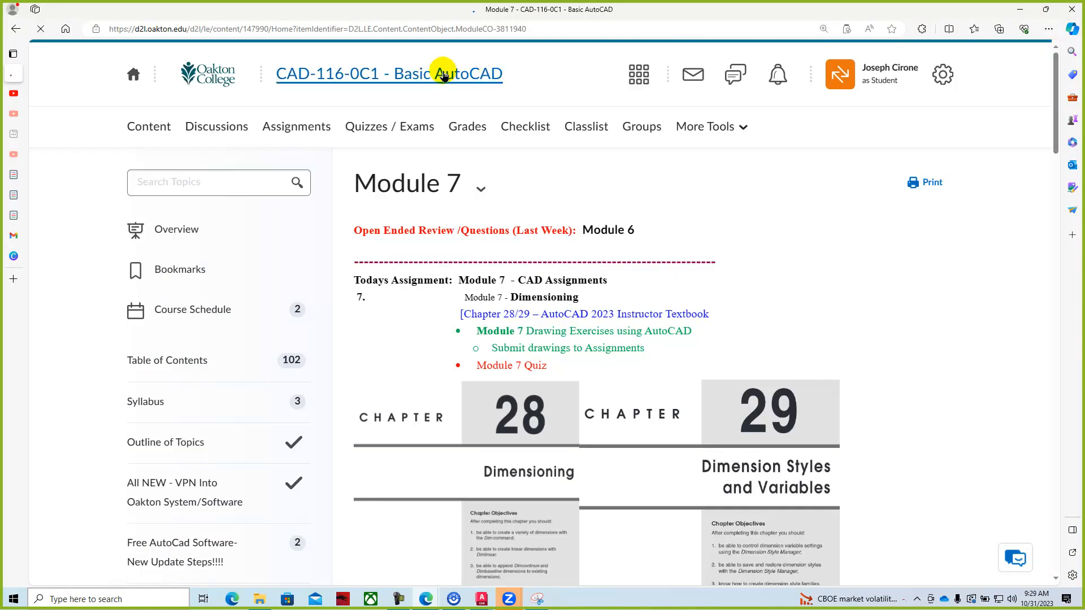
scroll(254, 503, "down", 1)
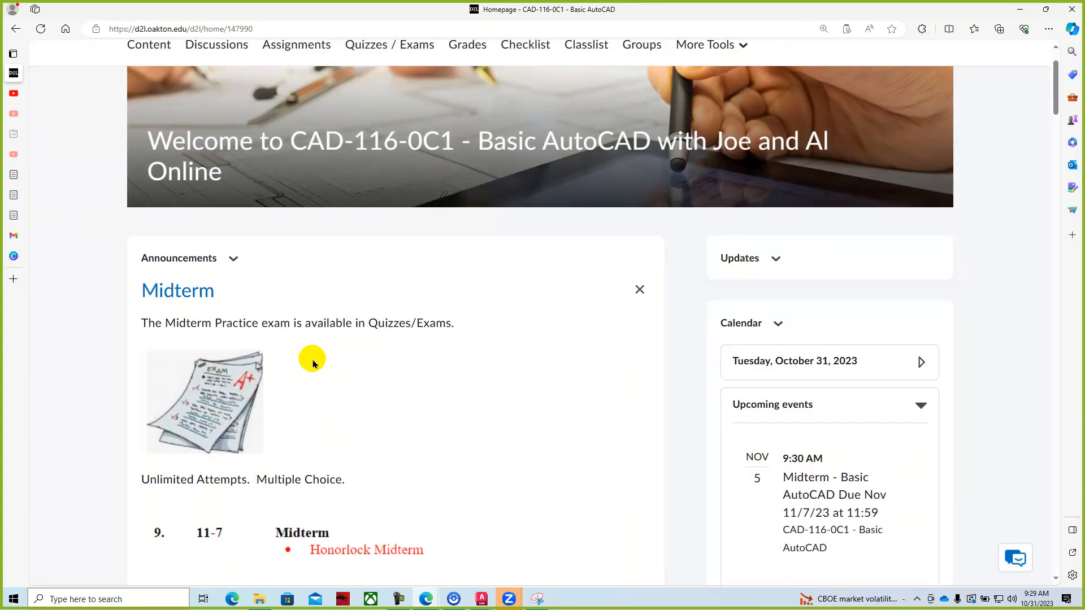
scroll(409, 382, "down", 2)
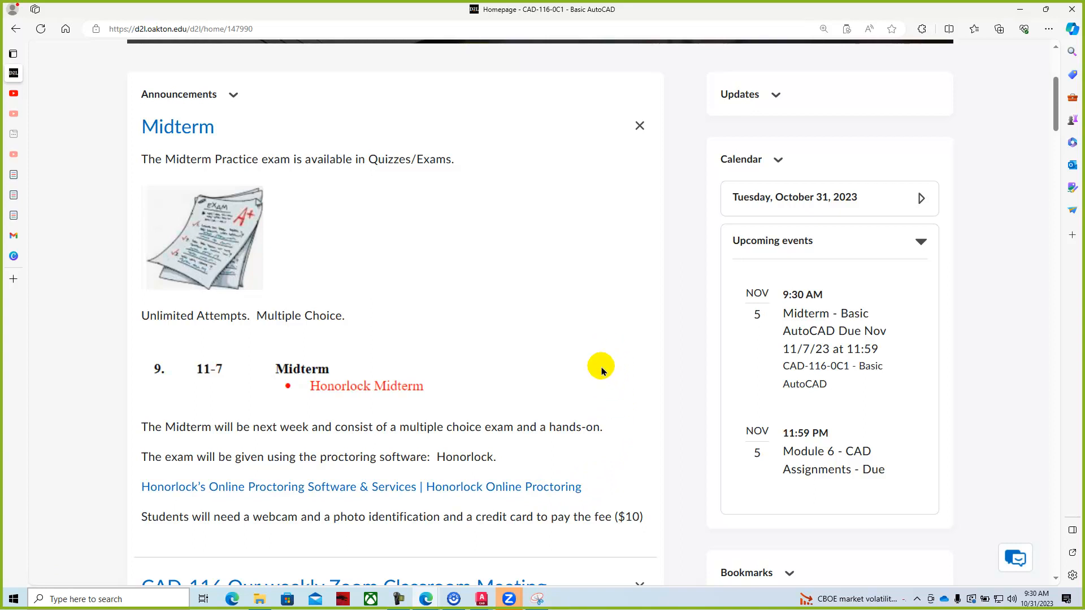
scroll(600, 370, "up", 5)
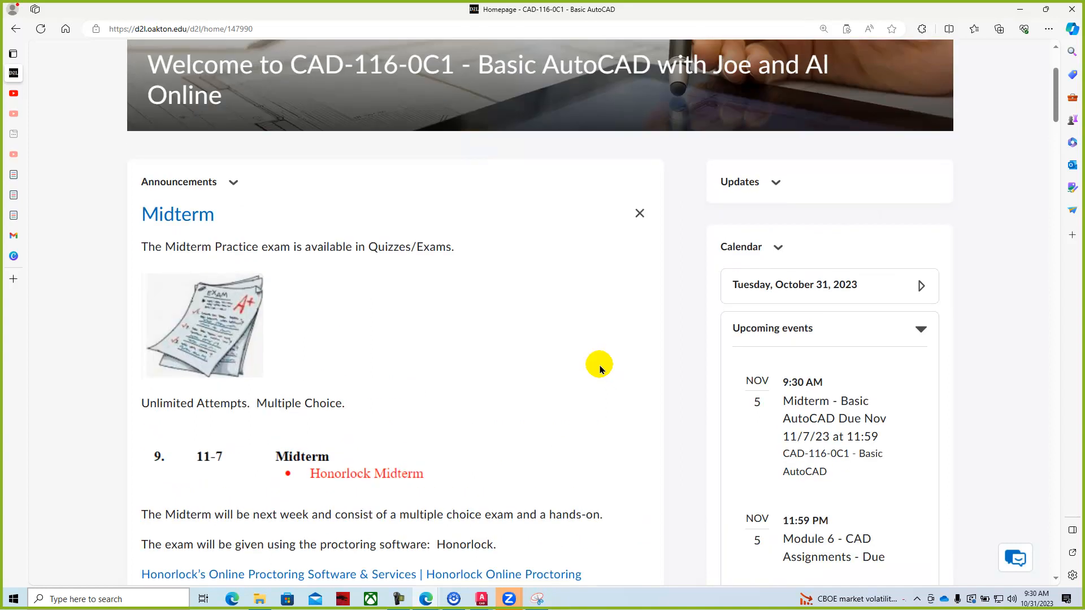